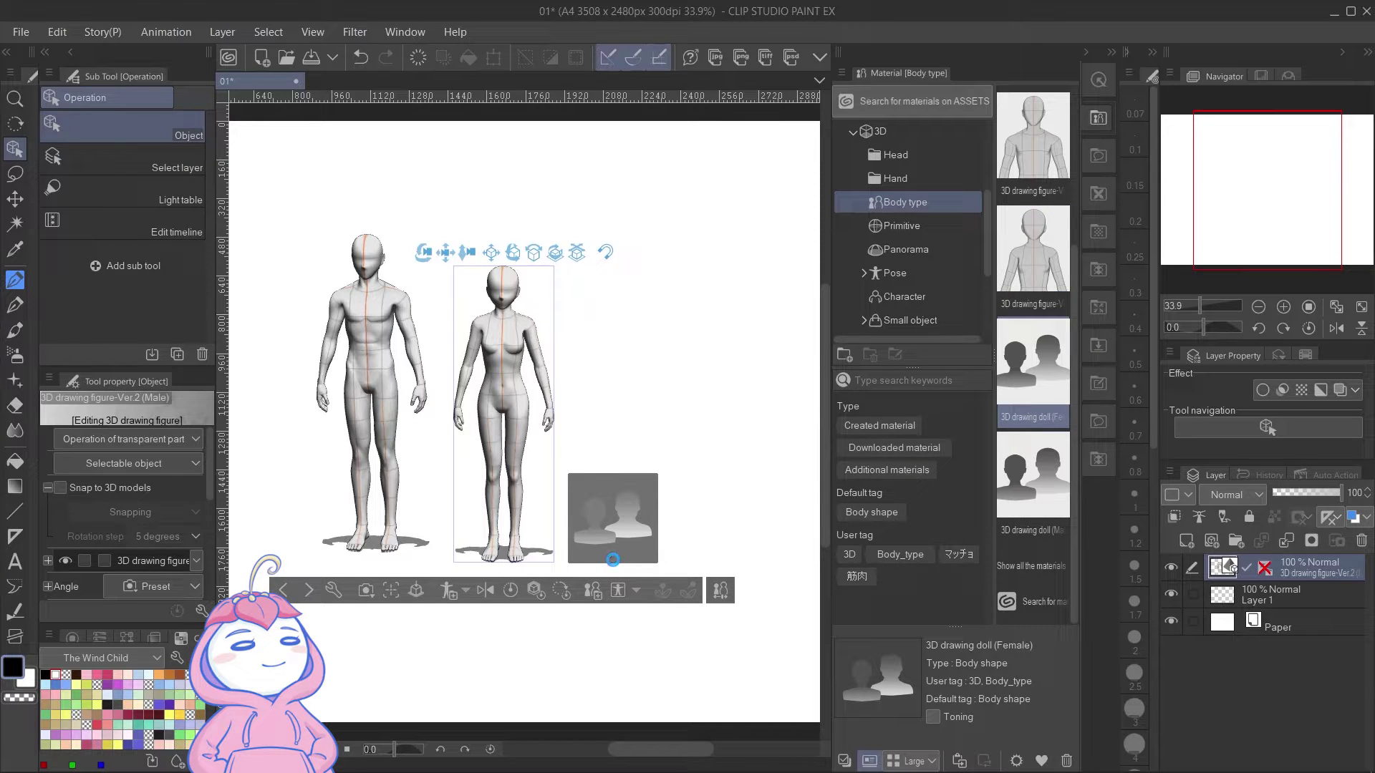
# Place the 3D drawing doll (Female) and 3D drawing doll (Male) beside the two existing figures on the canvas.
pyautogui.moveTo(613, 560); pyautogui.dragTo(615, 566)
pyautogui.moveTo(1031, 473); pyautogui.dragTo(731, 564)
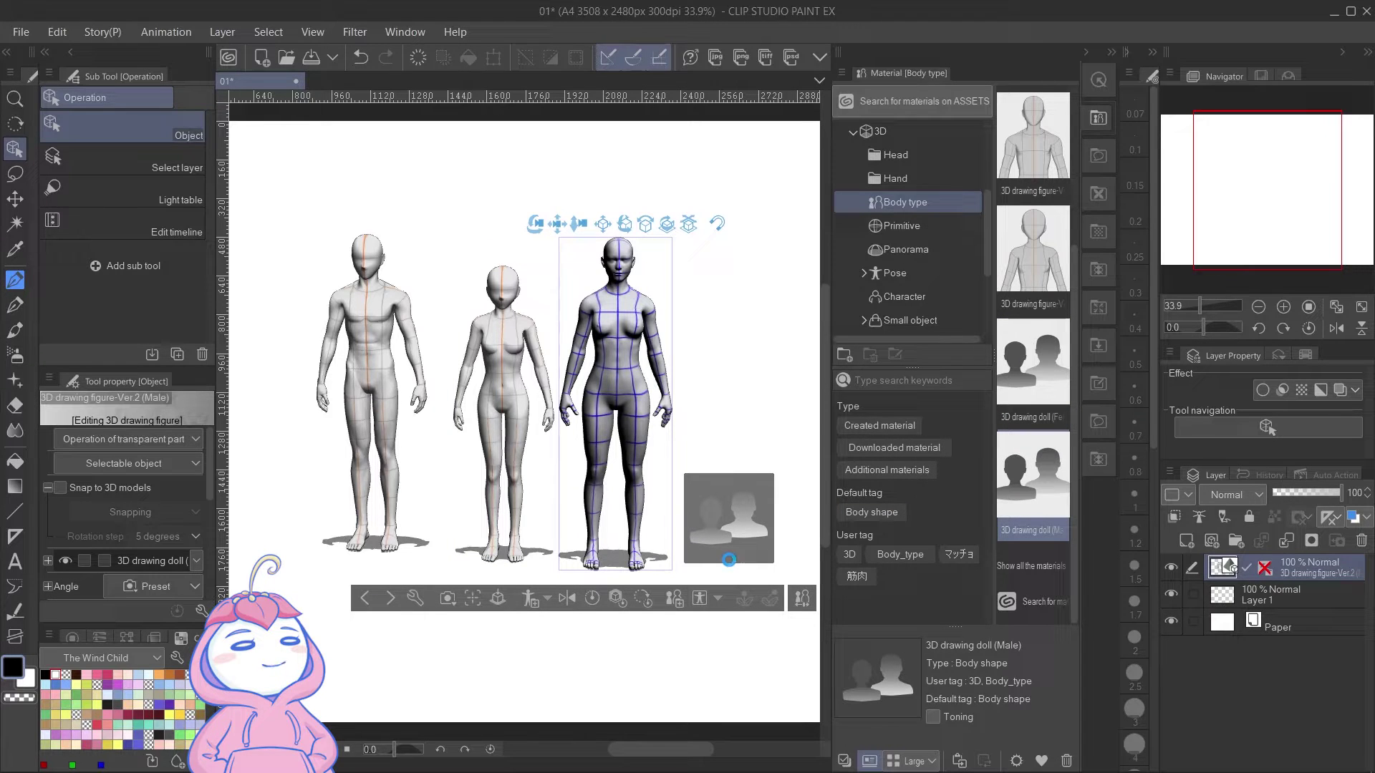
pyautogui.moveTo(729, 559); pyautogui.dragTo(730, 563)
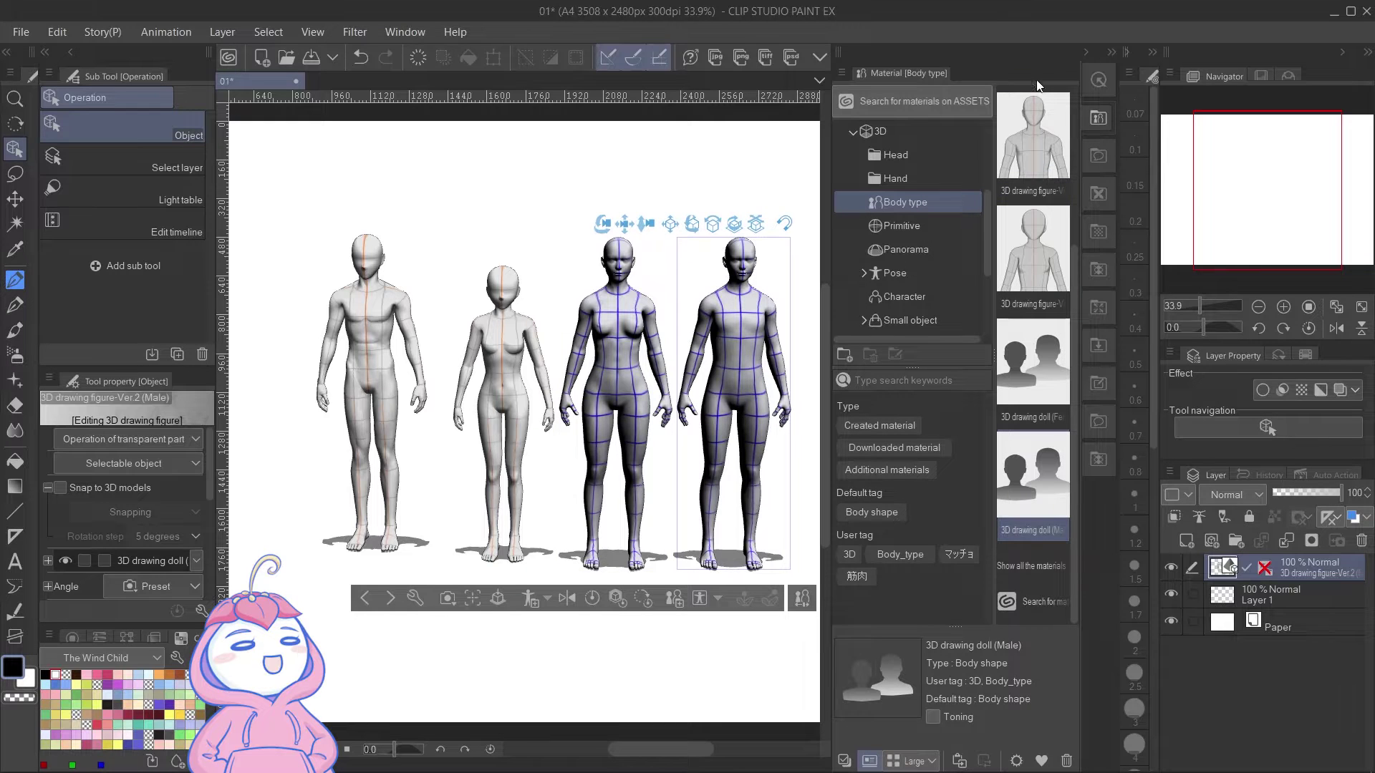
pyautogui.click(1112, 50)
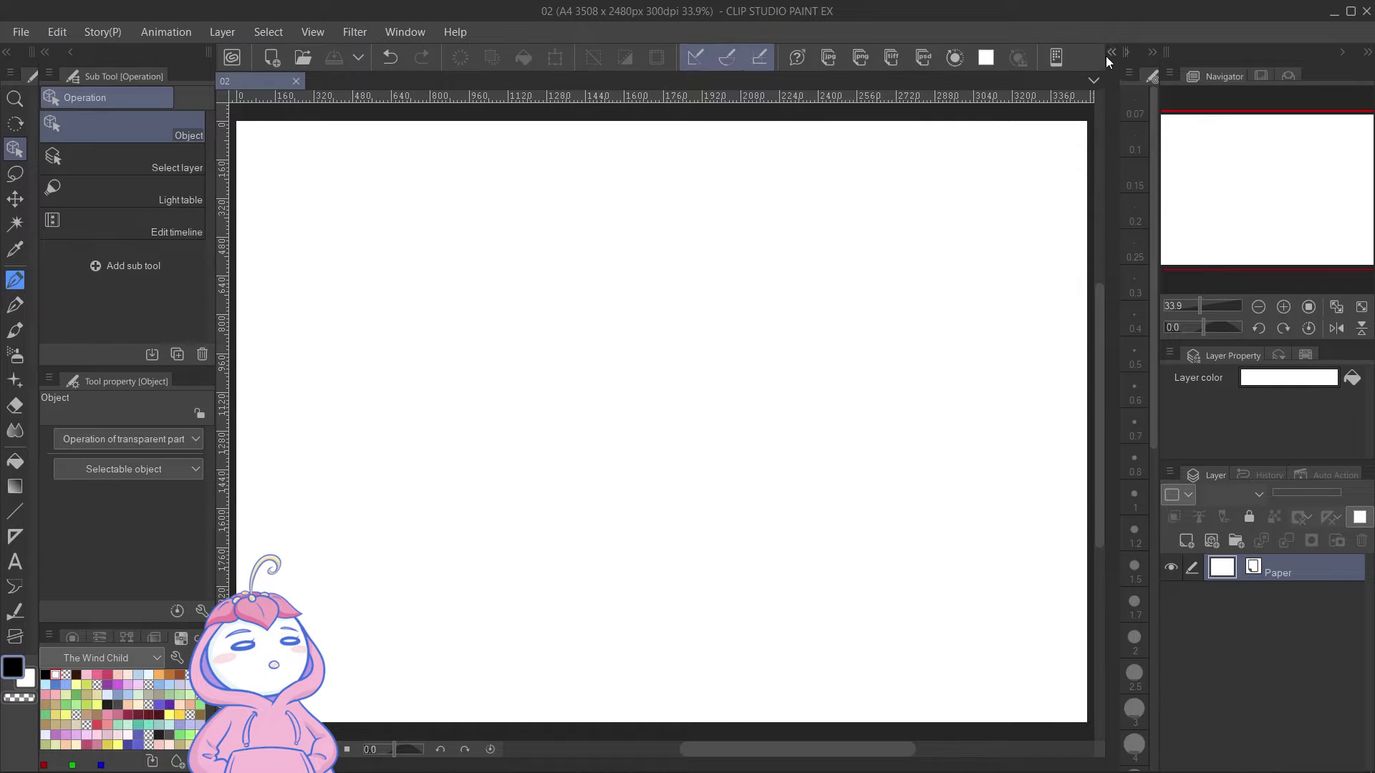
# Add the School boy A-Ver.3 model from the 3D Character materials to the blank canvas.
pyautogui.click(1110, 53)
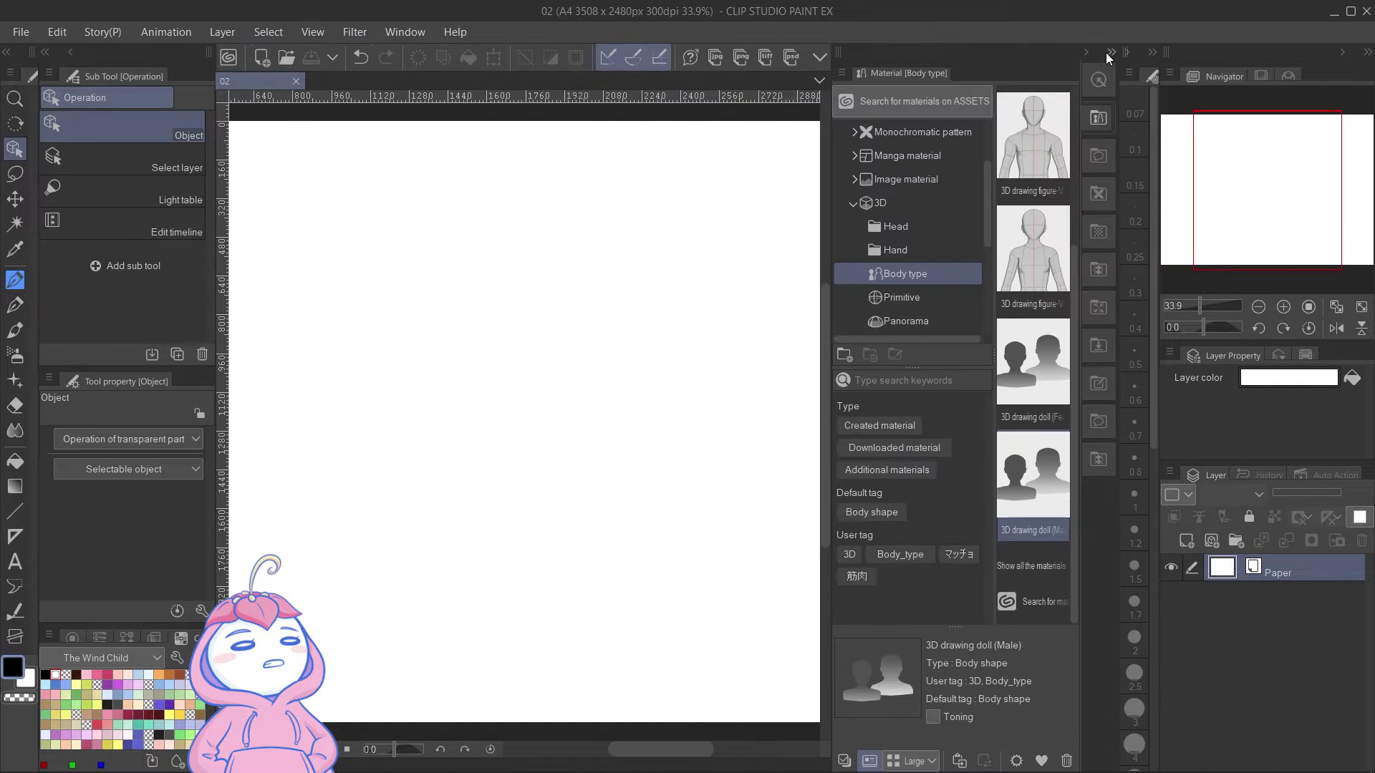
pyautogui.scroll(-3, 901, 281)
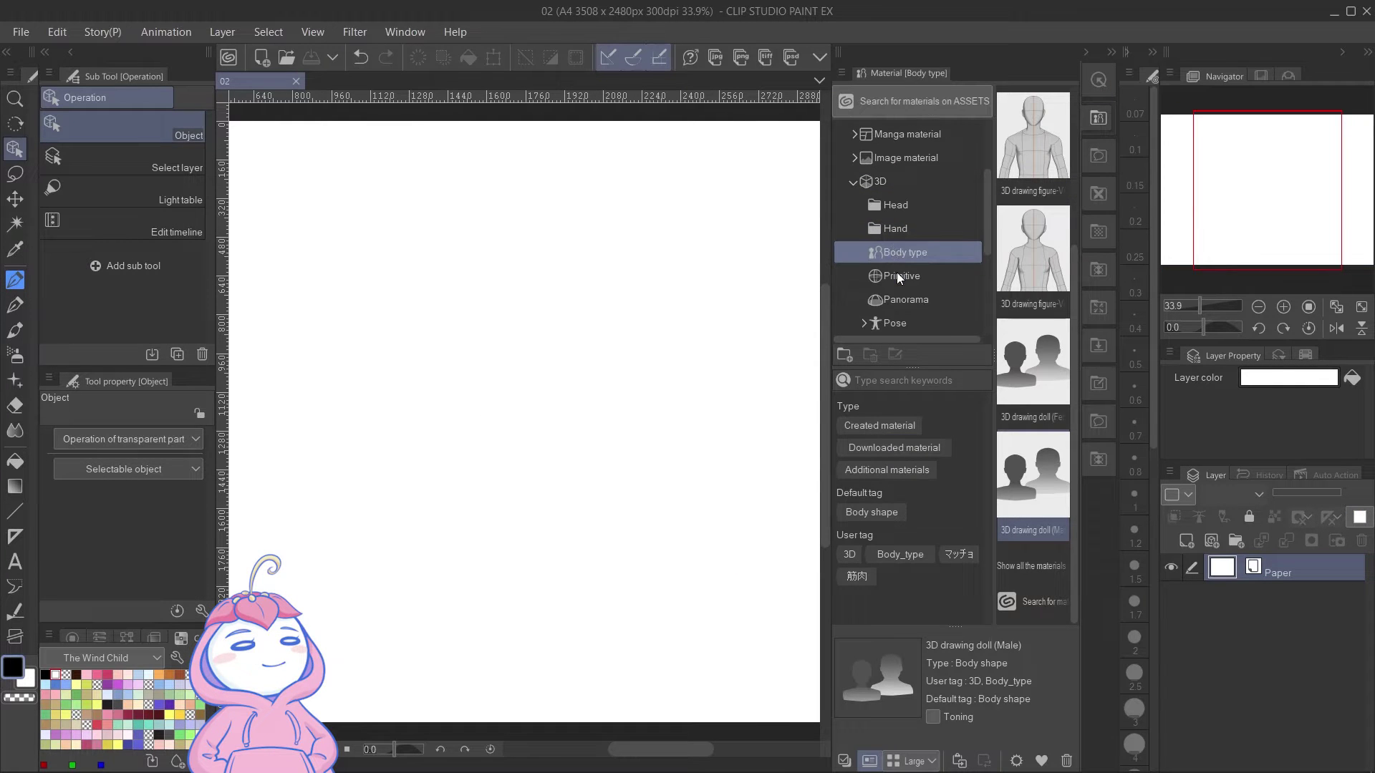
pyautogui.click(901, 282)
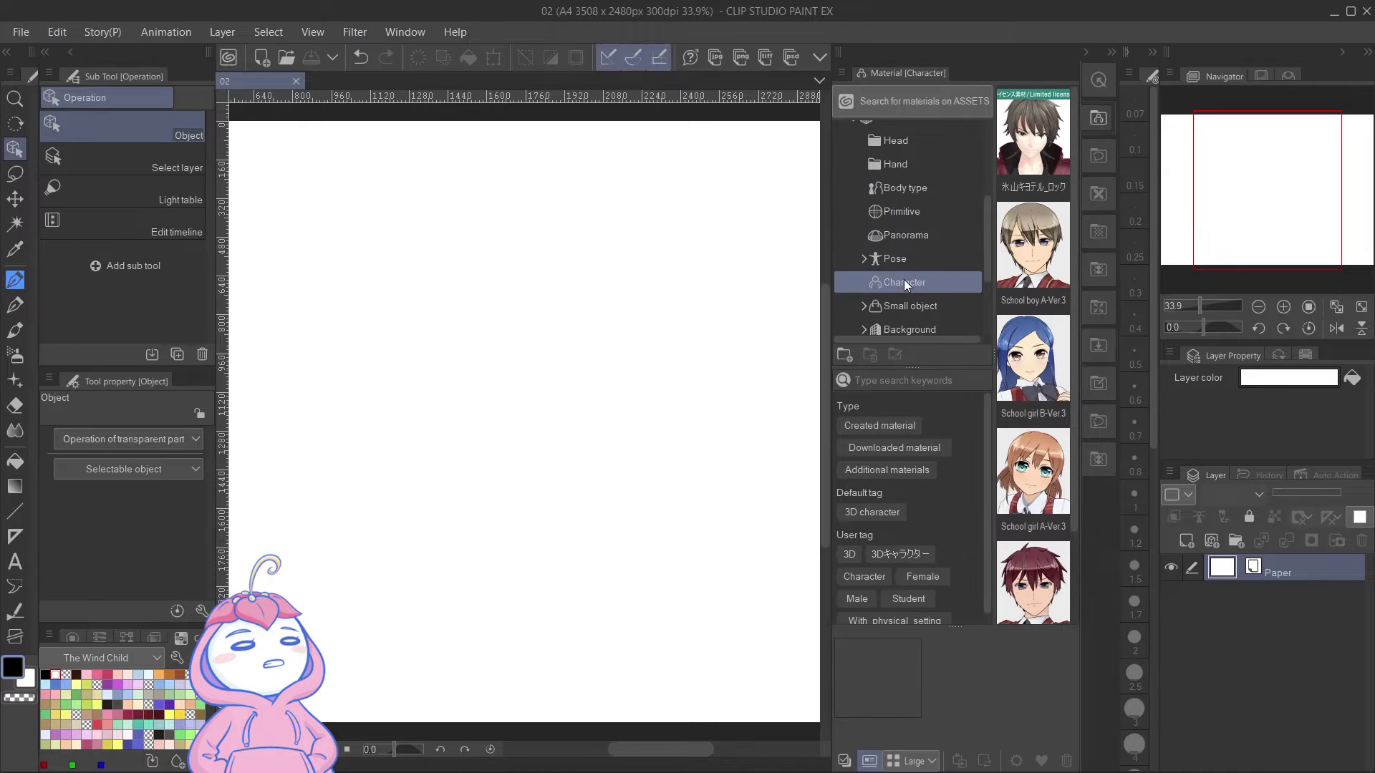
pyautogui.scroll(-2, 1050, 469)
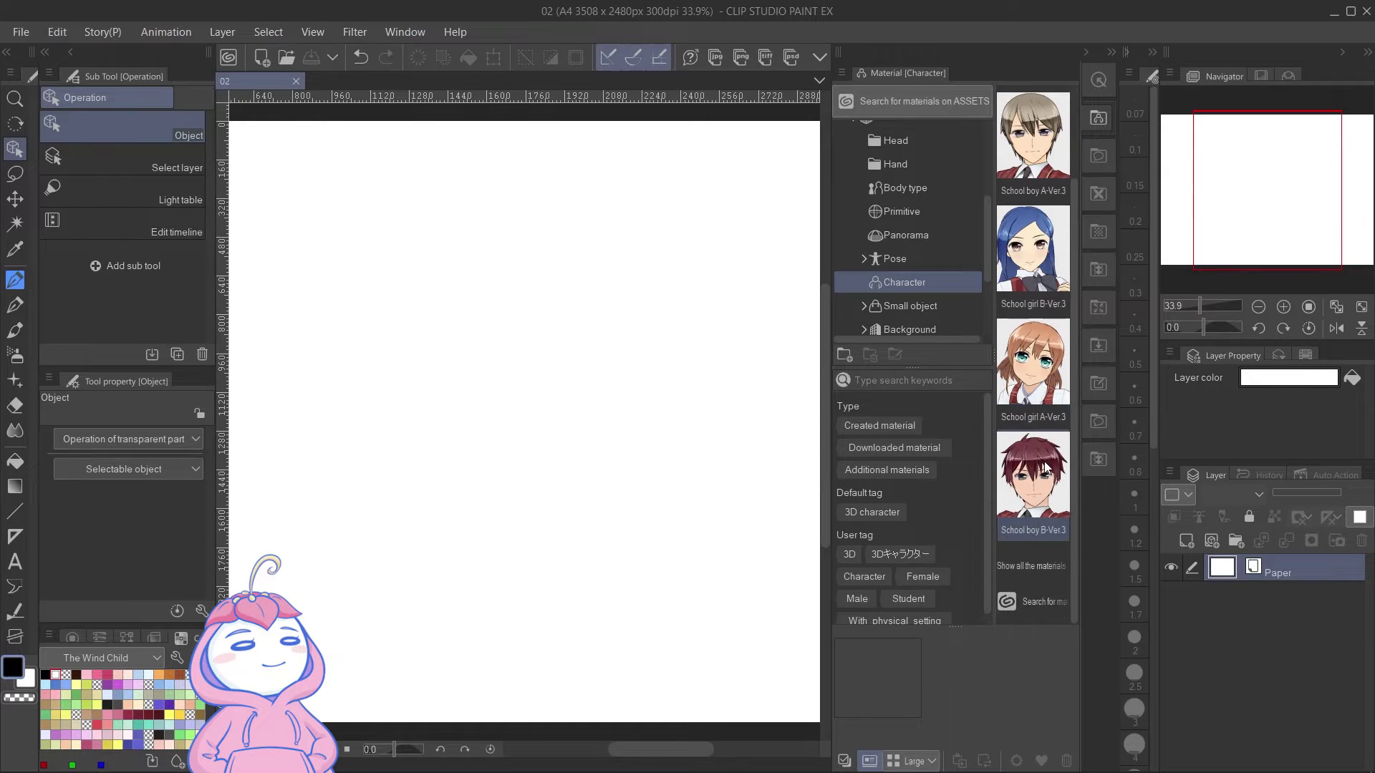
pyautogui.moveTo(1044, 194); pyautogui.dragTo(469, 405)
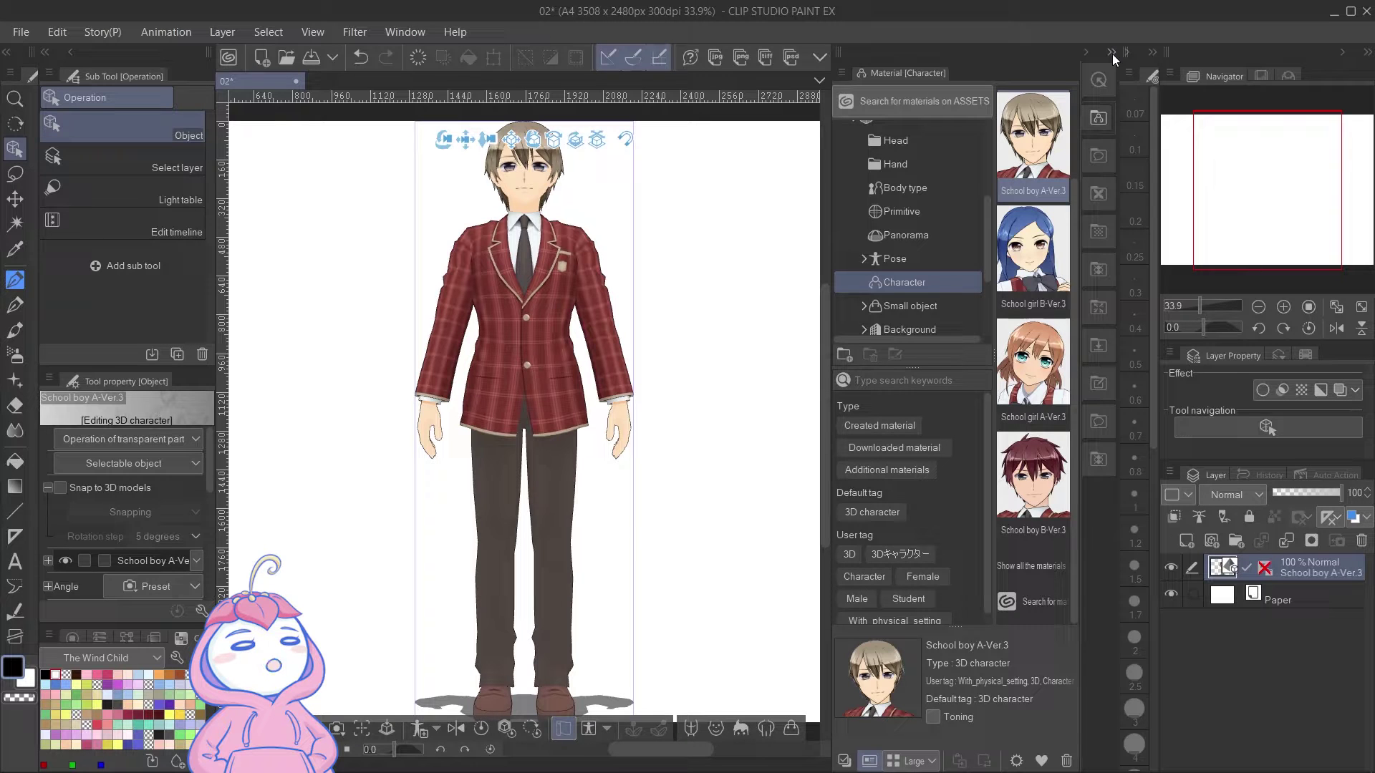
pyautogui.click(1112, 54)
# Set the character's expression to Dislike, preview the Long 01 hairstyle, and give him a shorter spiky one.
pyautogui.scroll(-4, 866, 387)
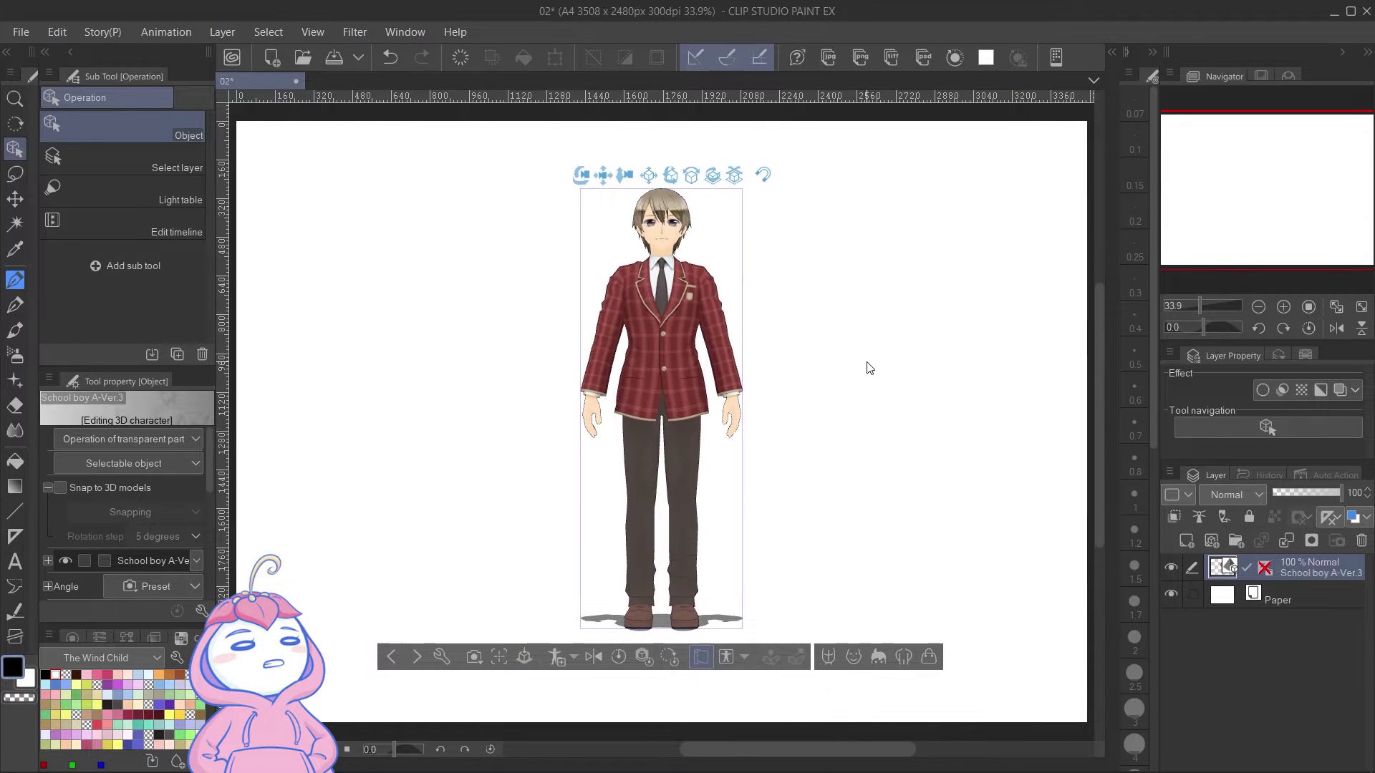
pyautogui.scroll(-2, 870, 368)
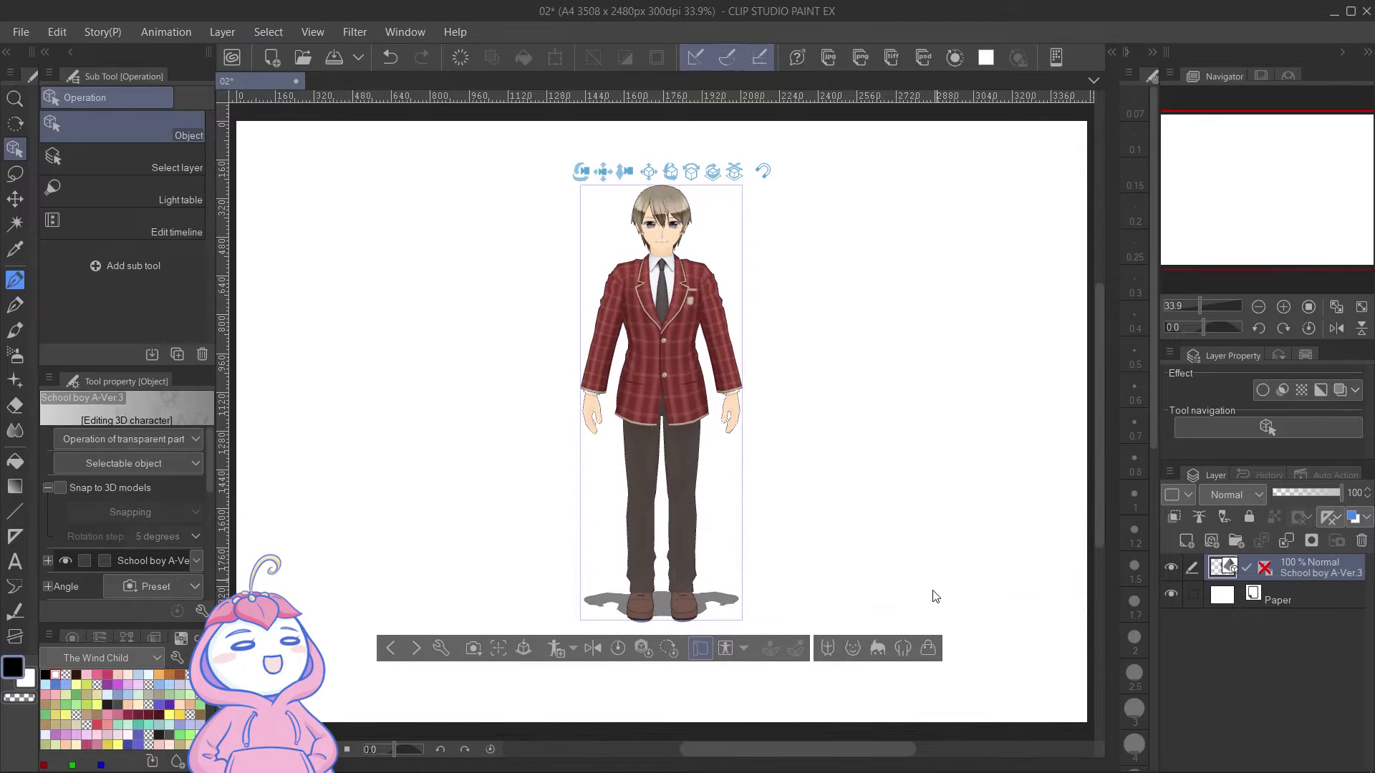
pyautogui.click(847, 648)
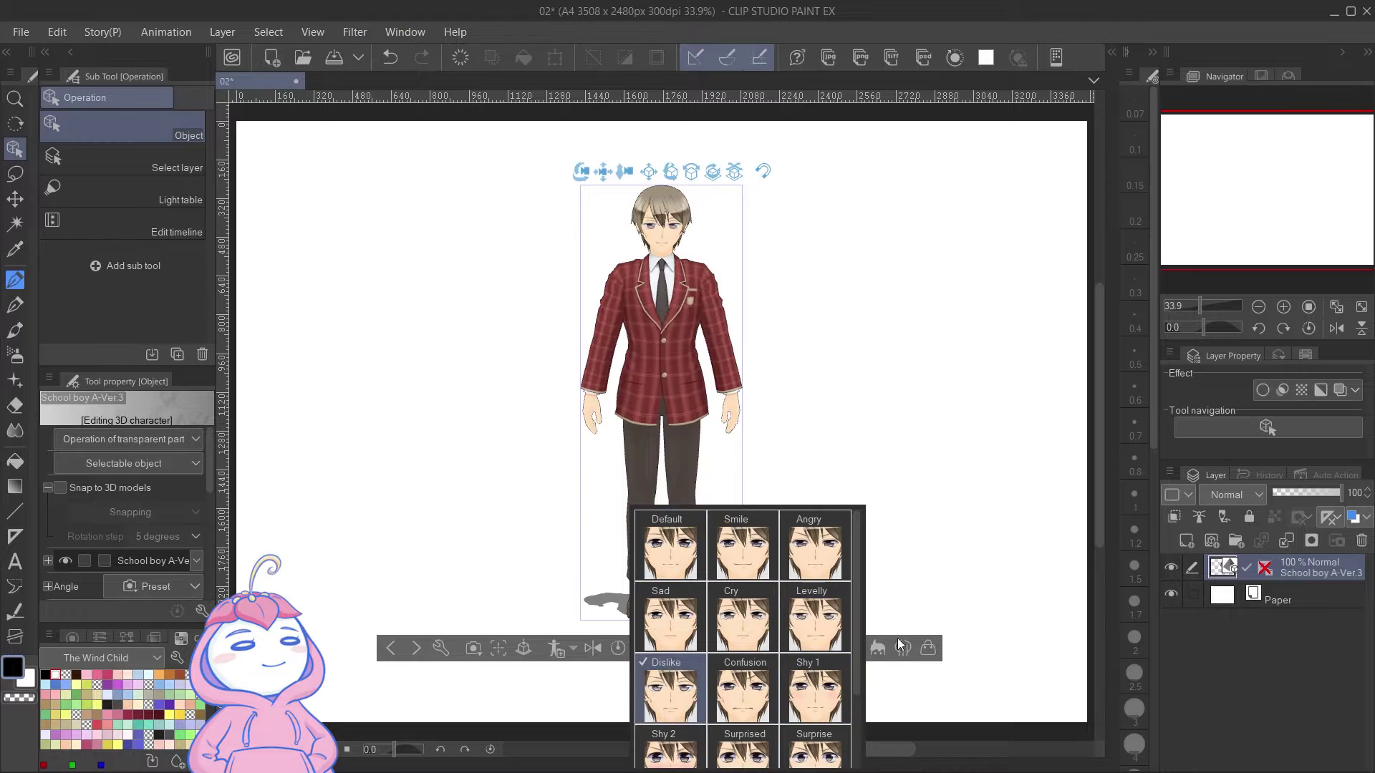
pyautogui.click(878, 648)
pyautogui.click(688, 698)
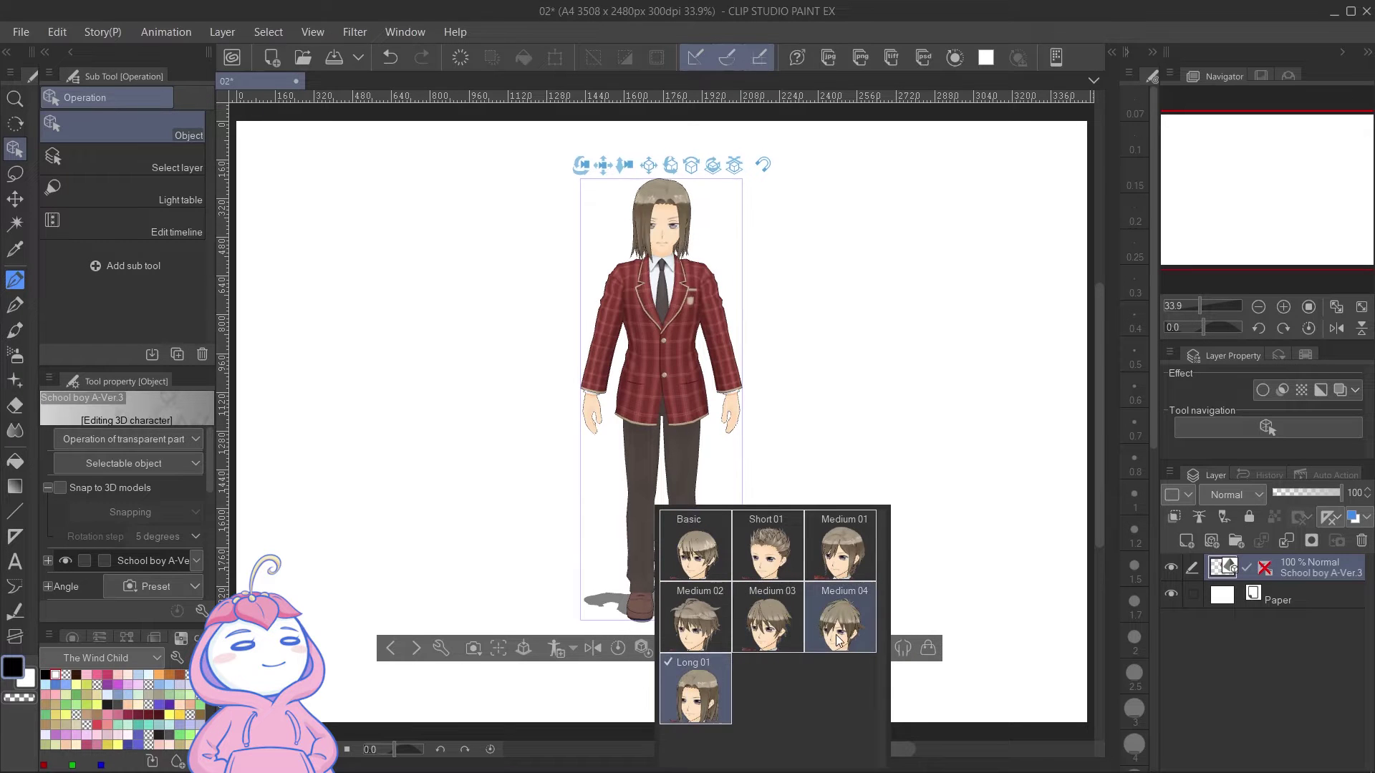
pyautogui.click(827, 633)
# Preview the blue and white basic uniforms on the character and dress him in the Plain cloth outfit.
pyautogui.click(902, 648)
pyautogui.click(818, 542)
pyautogui.click(854, 547)
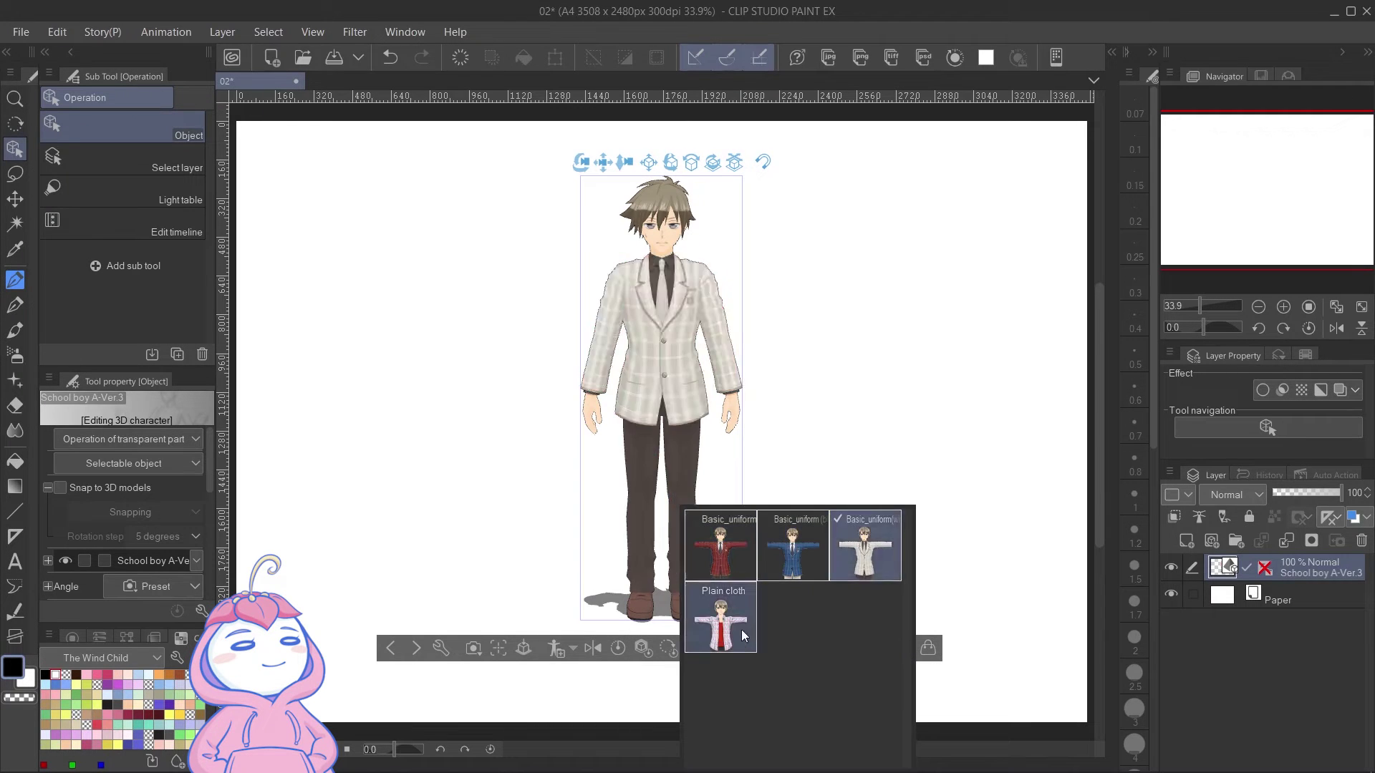
pyautogui.click(740, 622)
pyautogui.click(930, 650)
pyautogui.click(874, 553)
pyautogui.click(874, 552)
pyautogui.click(699, 653)
pyautogui.click(888, 500)
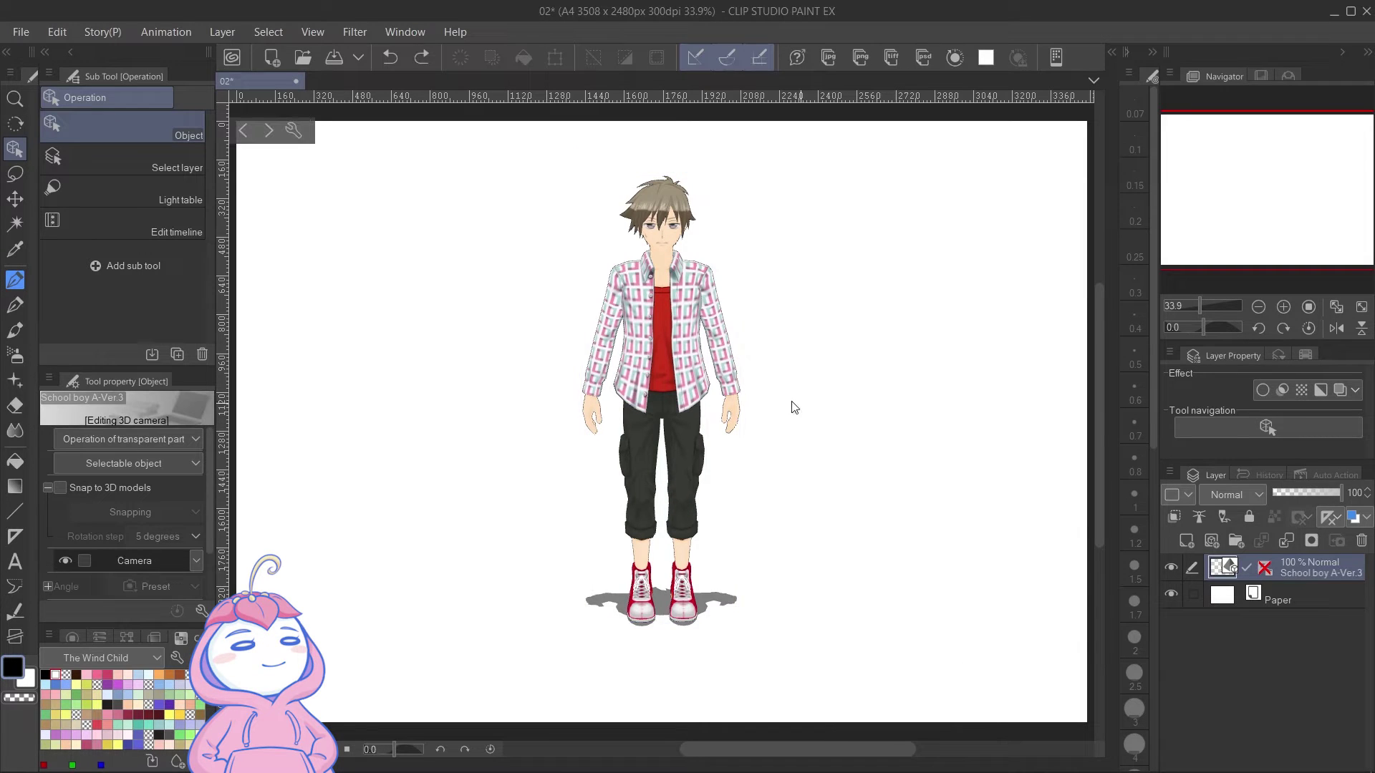
# Select the whole school boy character and try its rotation manipulator.
pyautogui.click(655, 377)
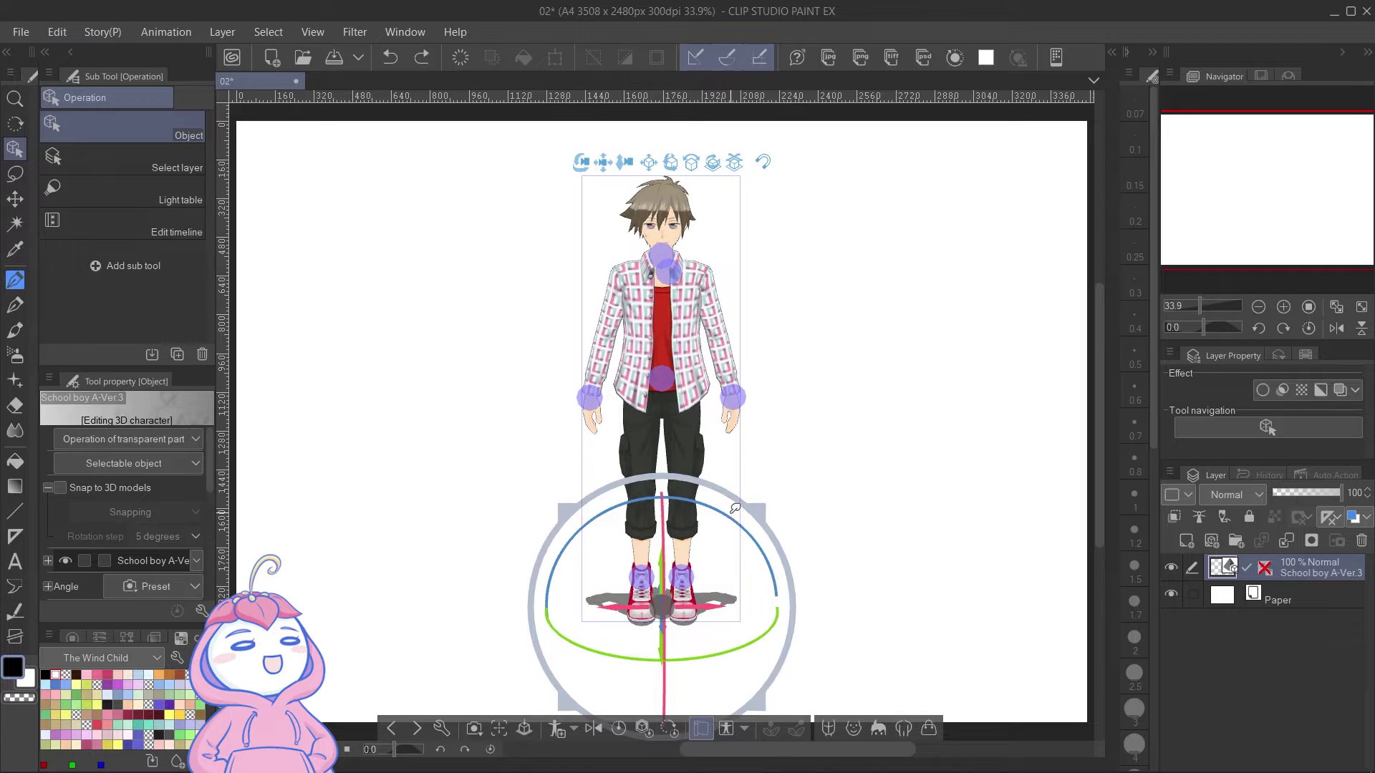
pyautogui.moveTo(734, 515); pyautogui.dragTo(727, 612)
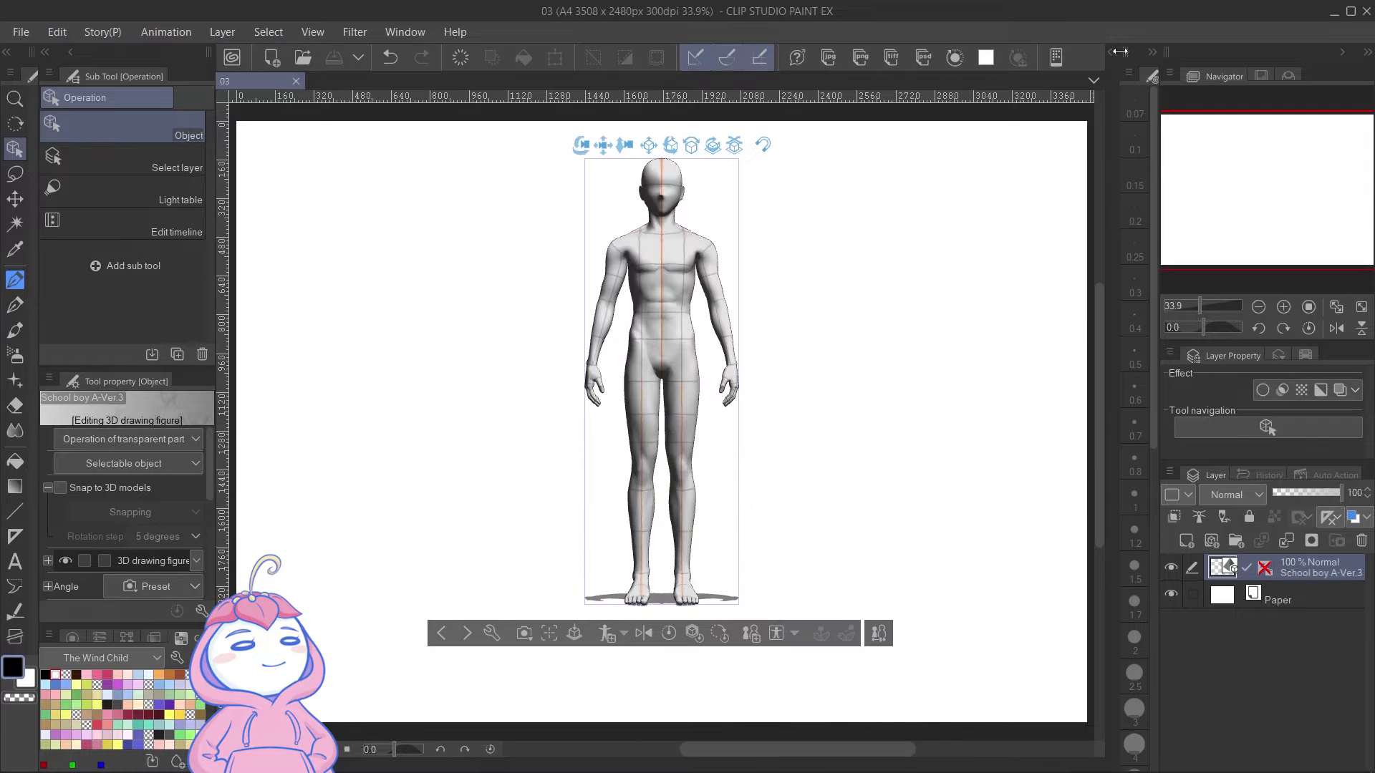
# Apply the crossed-arms pose from the 3D Pose materials to the male figure, and replace it with Relax (man), seen from the side.
pyautogui.click(1114, 50)
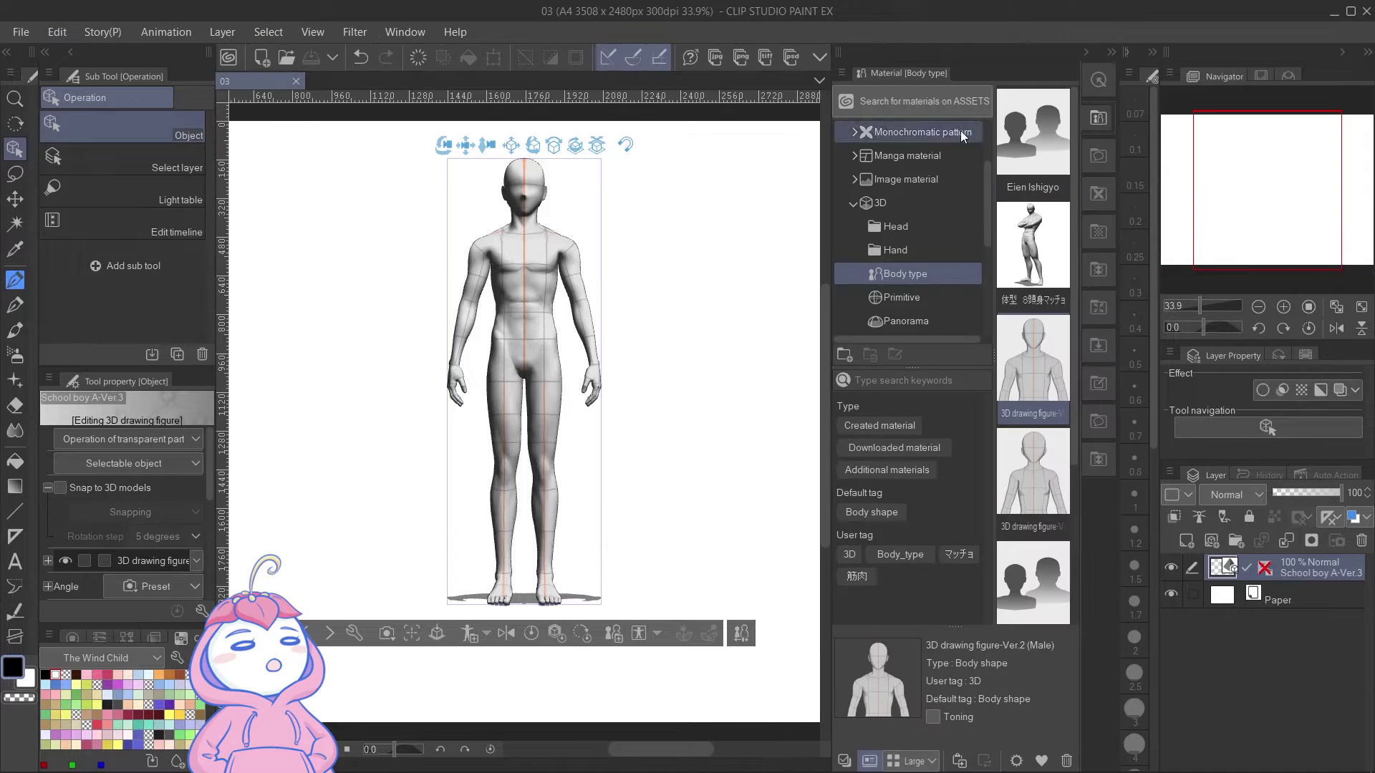
pyautogui.scroll(-2, 919, 265)
pyautogui.click(918, 305)
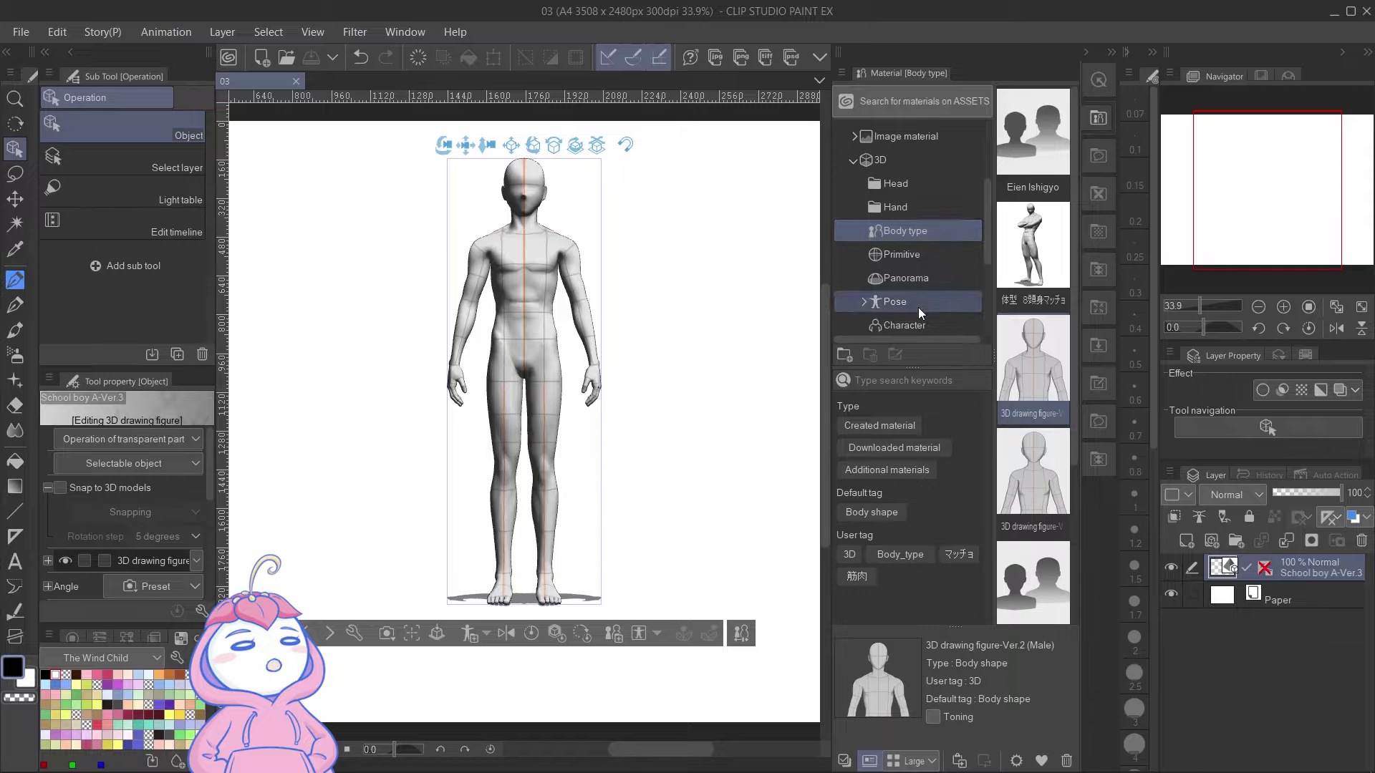
pyautogui.scroll(-3, 1013, 328)
pyautogui.scroll(-3, 1013, 328)
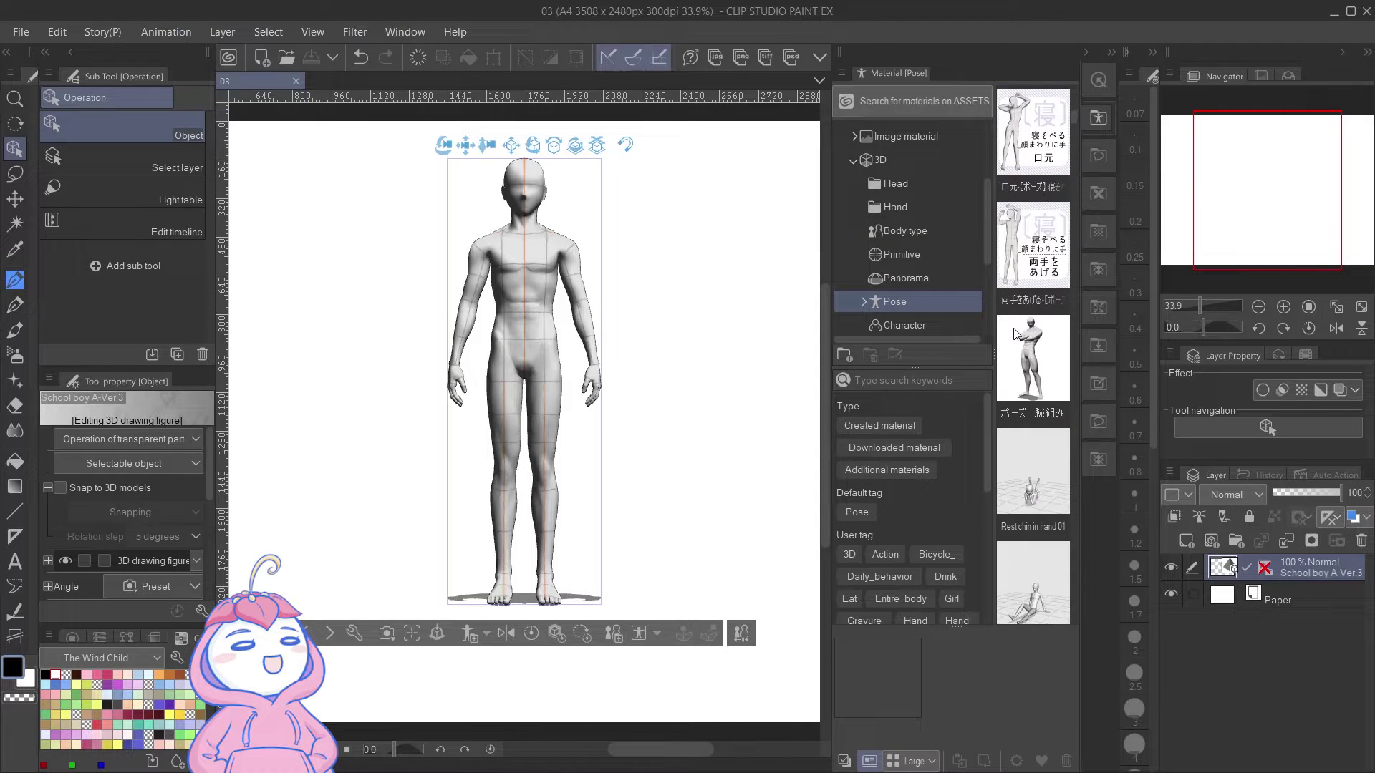
pyautogui.moveTo(1047, 238); pyautogui.dragTo(545, 352)
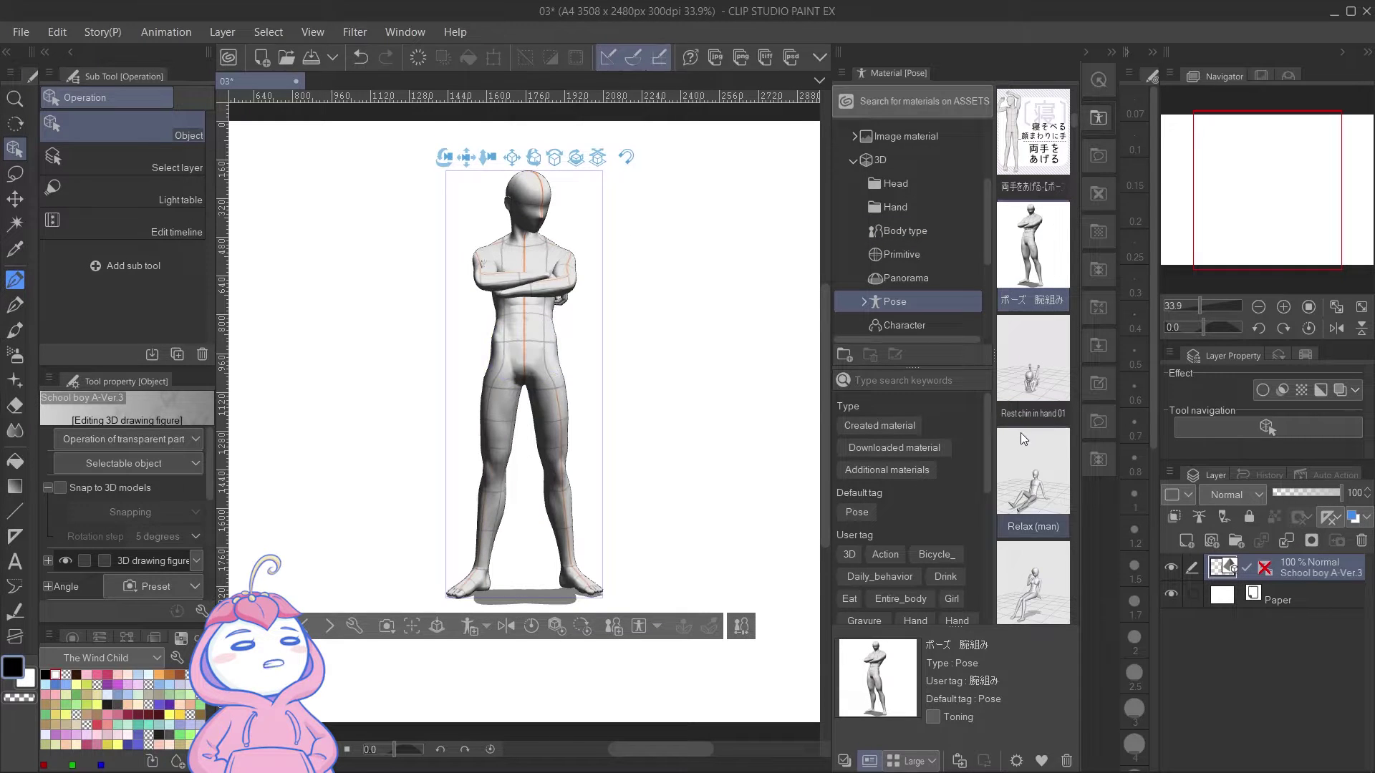
pyautogui.moveTo(1043, 491); pyautogui.dragTo(553, 326)
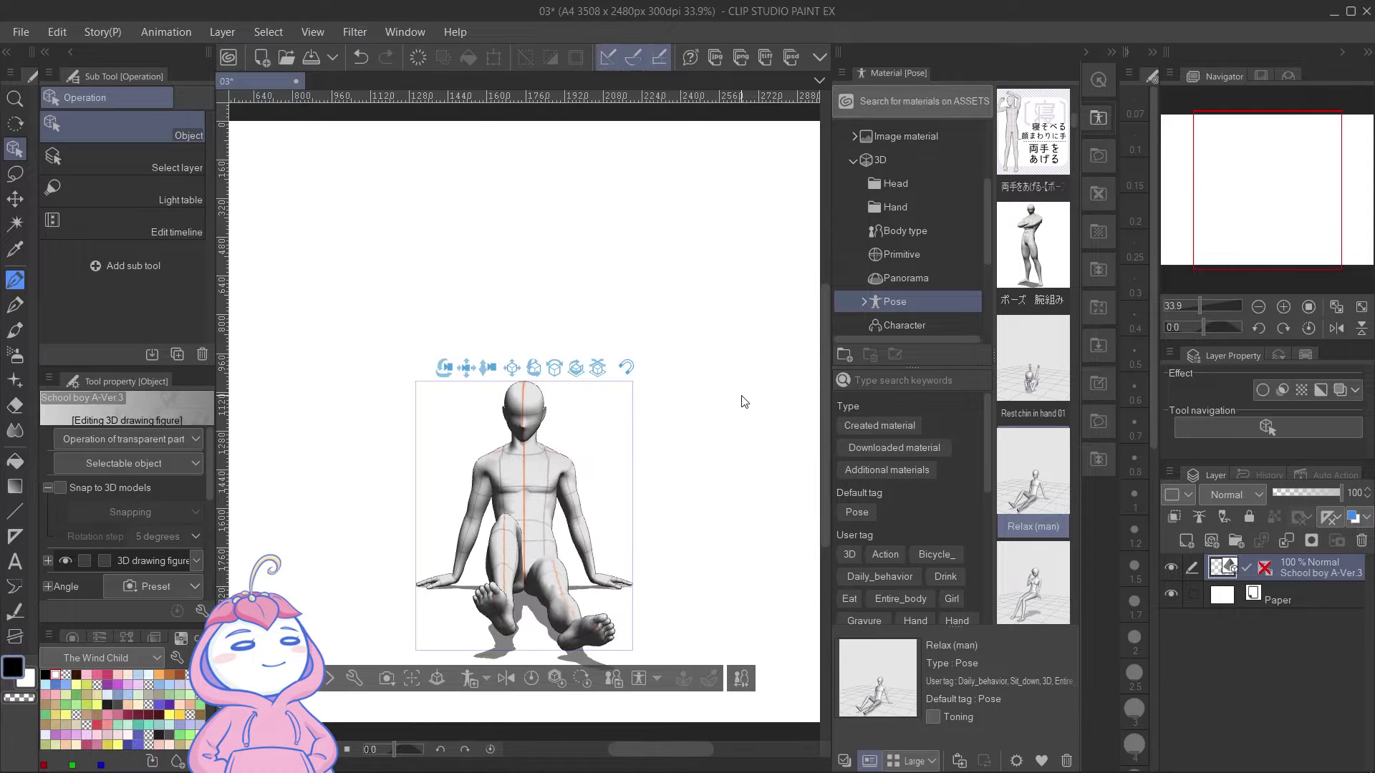
pyautogui.moveTo(755, 436); pyautogui.dragTo(595, 467)
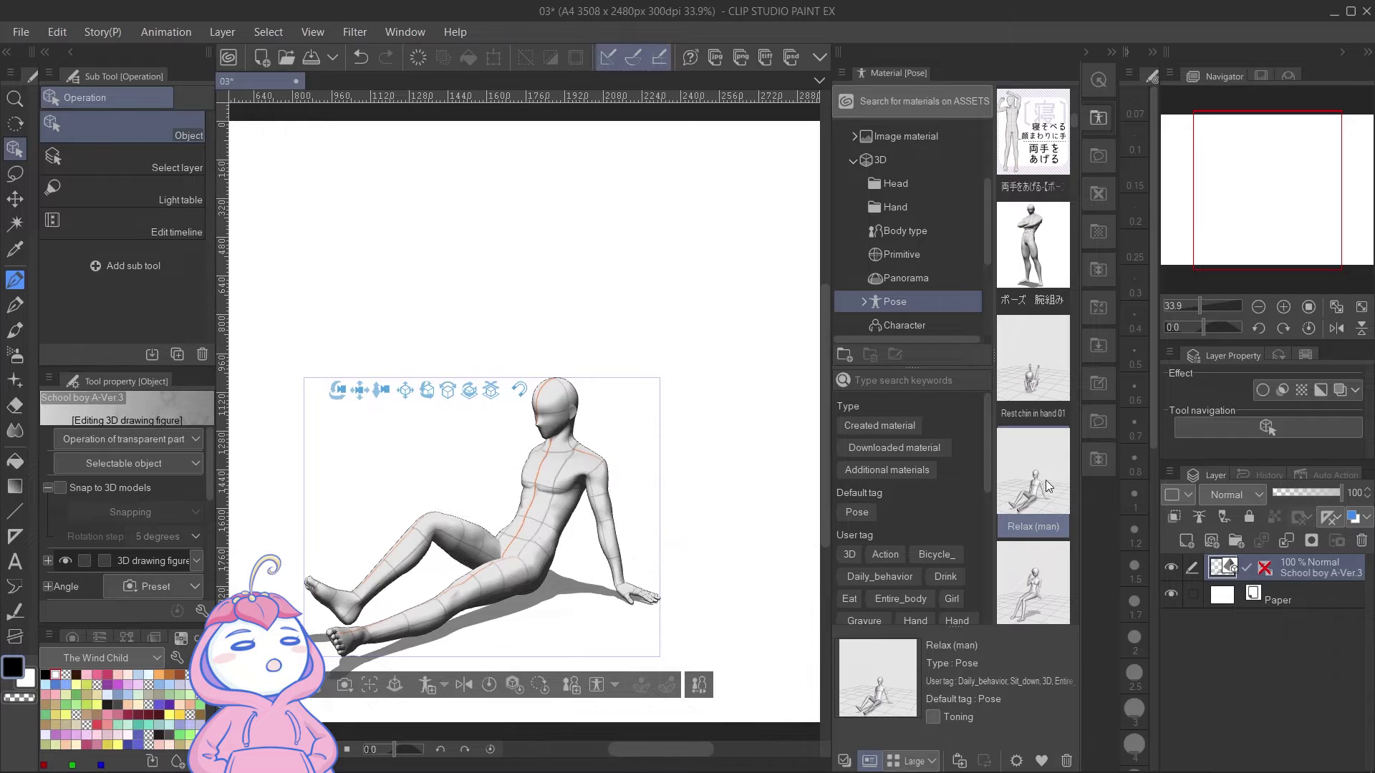
# Apply the Grid up pose material to the male figure, select the figure and rotate it slightly.
pyautogui.scroll(-4, 1029, 489)
pyautogui.scroll(-6, 1025, 488)
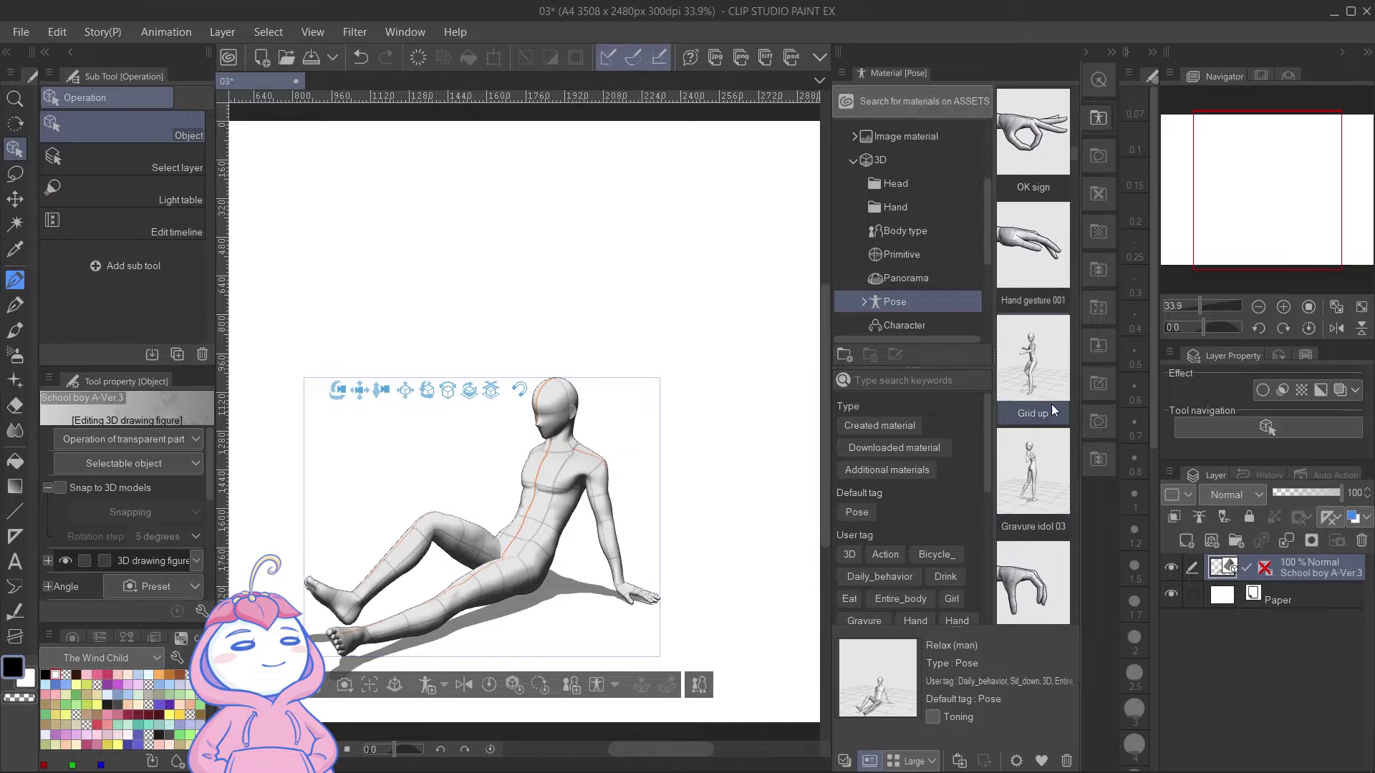
pyautogui.moveTo(1042, 394); pyautogui.dragTo(481, 544)
pyautogui.moveTo(737, 543); pyautogui.dragTo(739, 505)
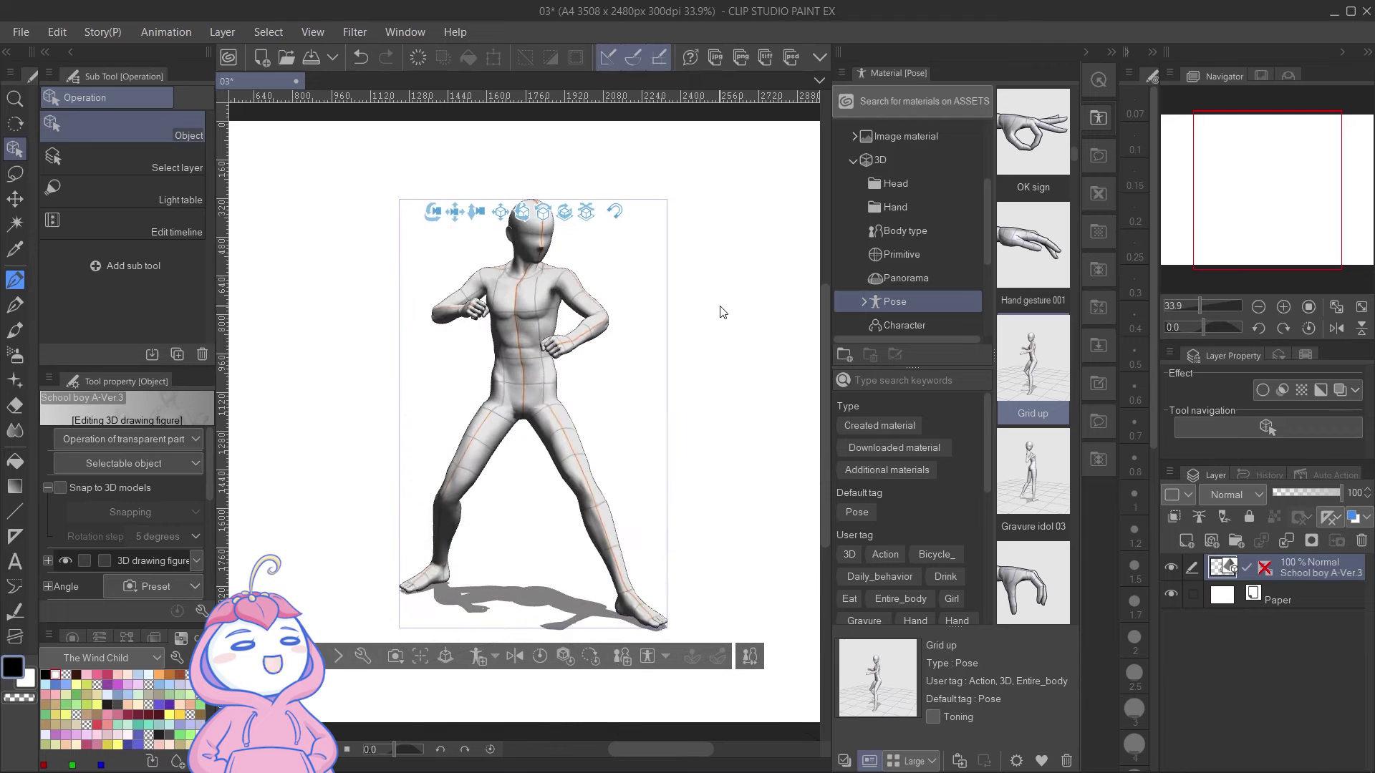
pyautogui.click(533, 383)
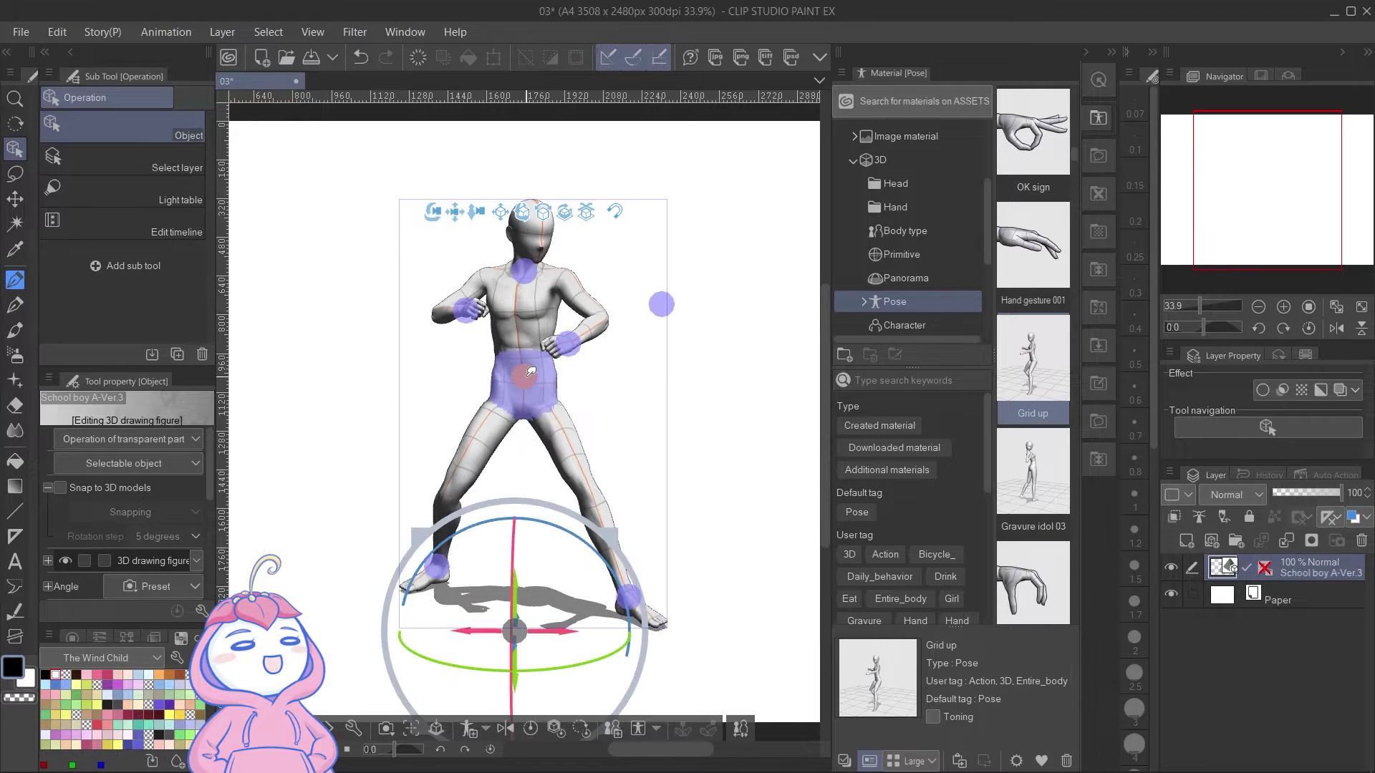
pyautogui.moveTo(608, 555); pyautogui.dragTo(589, 653)
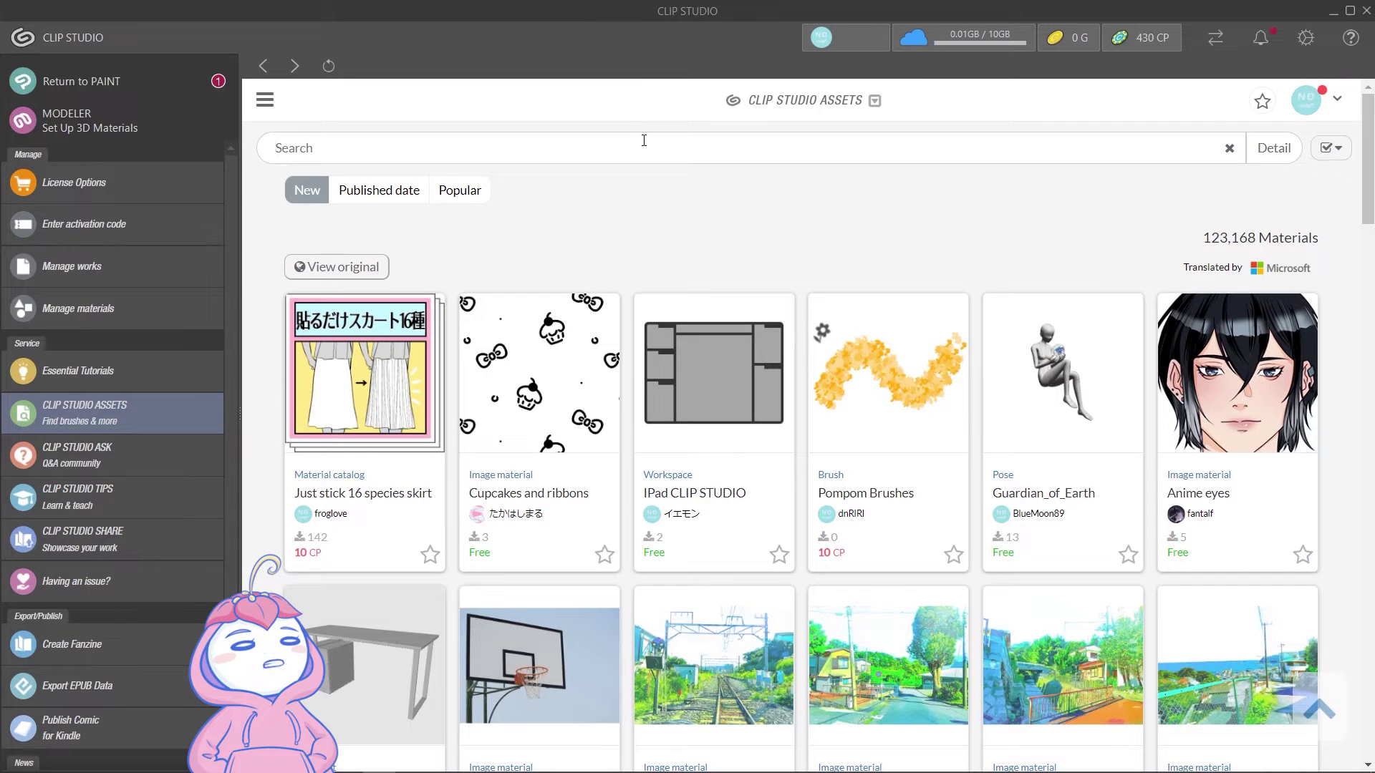
# Search CLIP STUDIO ASSETS for materials with the keywords pose and 3d.
pyautogui.write('pose')
pyautogui.press('Return')
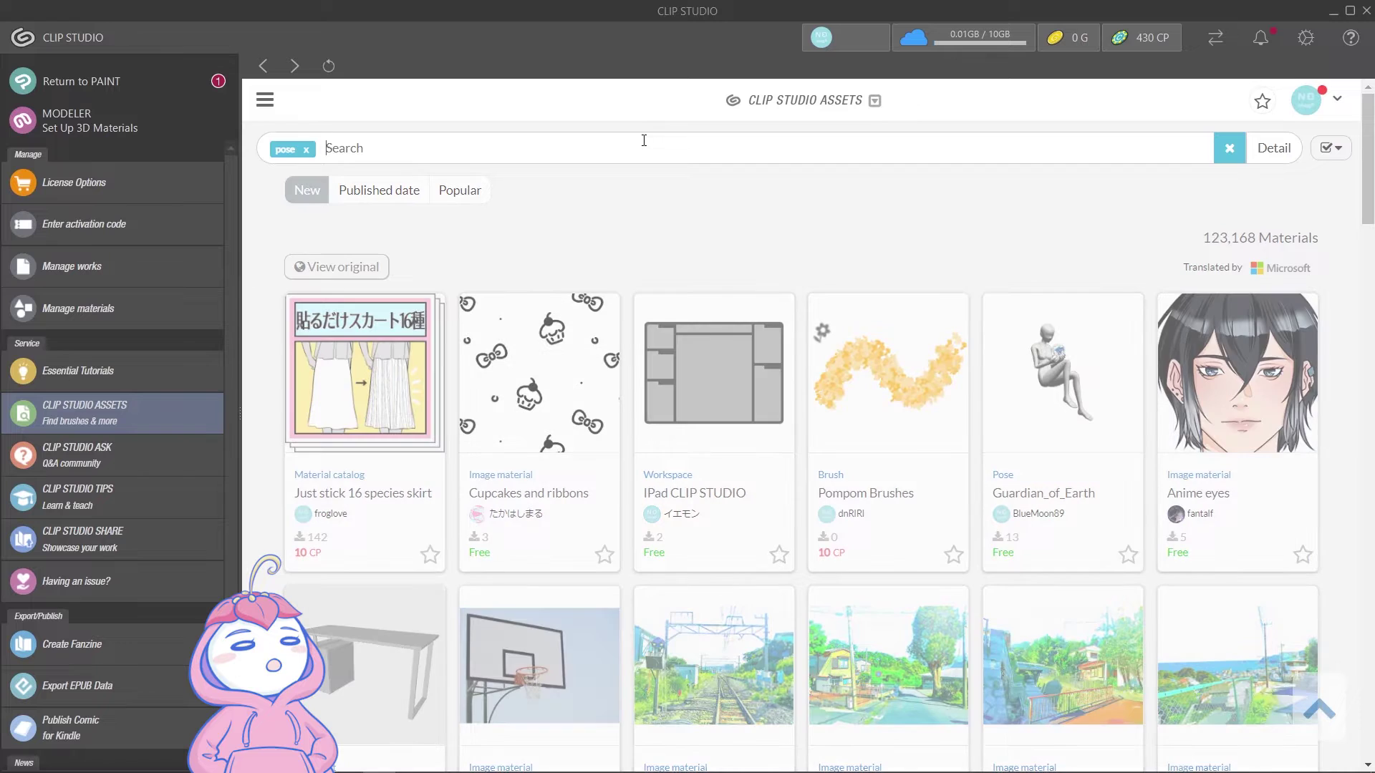
pyautogui.write('3d')
pyautogui.press('Return')
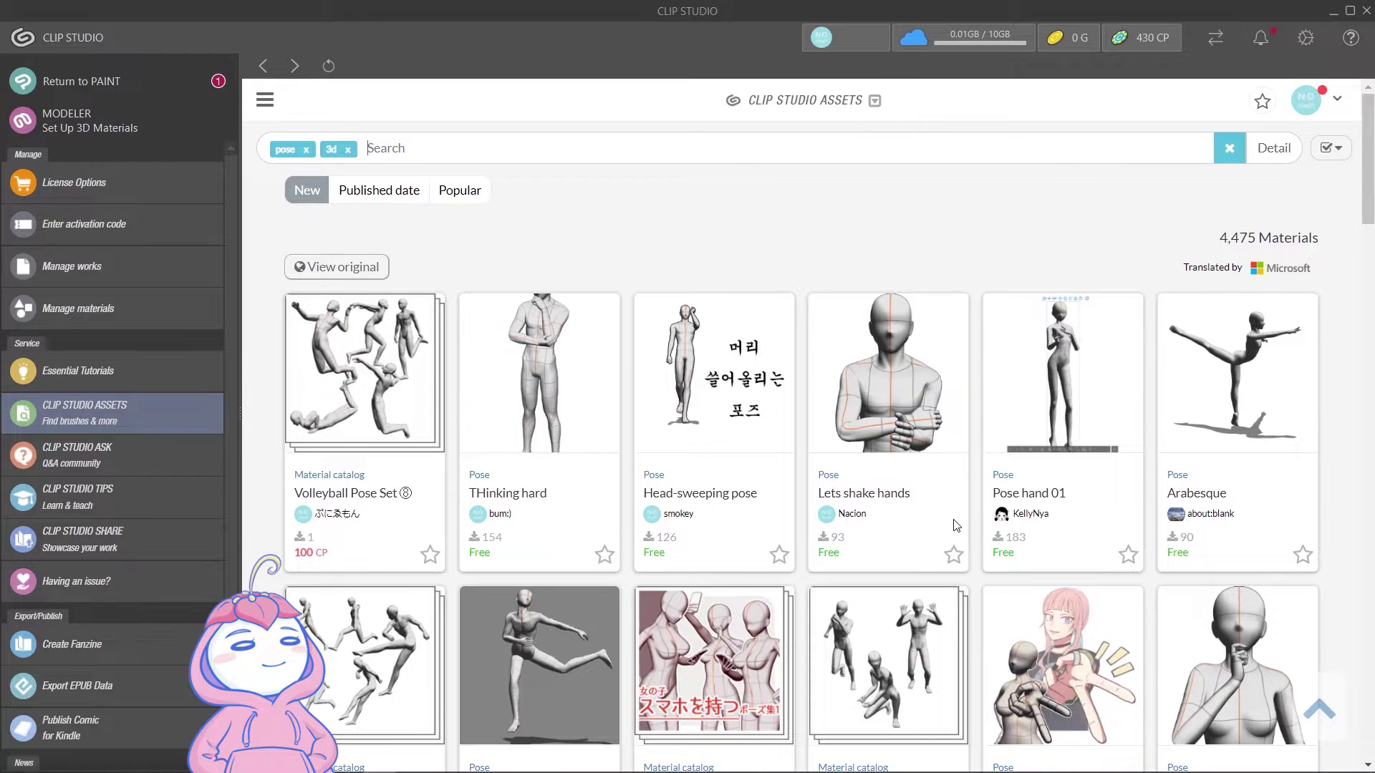
# Download the free Arabesque pose material and close the download confirmation.
pyautogui.scroll(-2, 1003, 517)
pyautogui.click(1234, 308)
pyautogui.click(1103, 165)
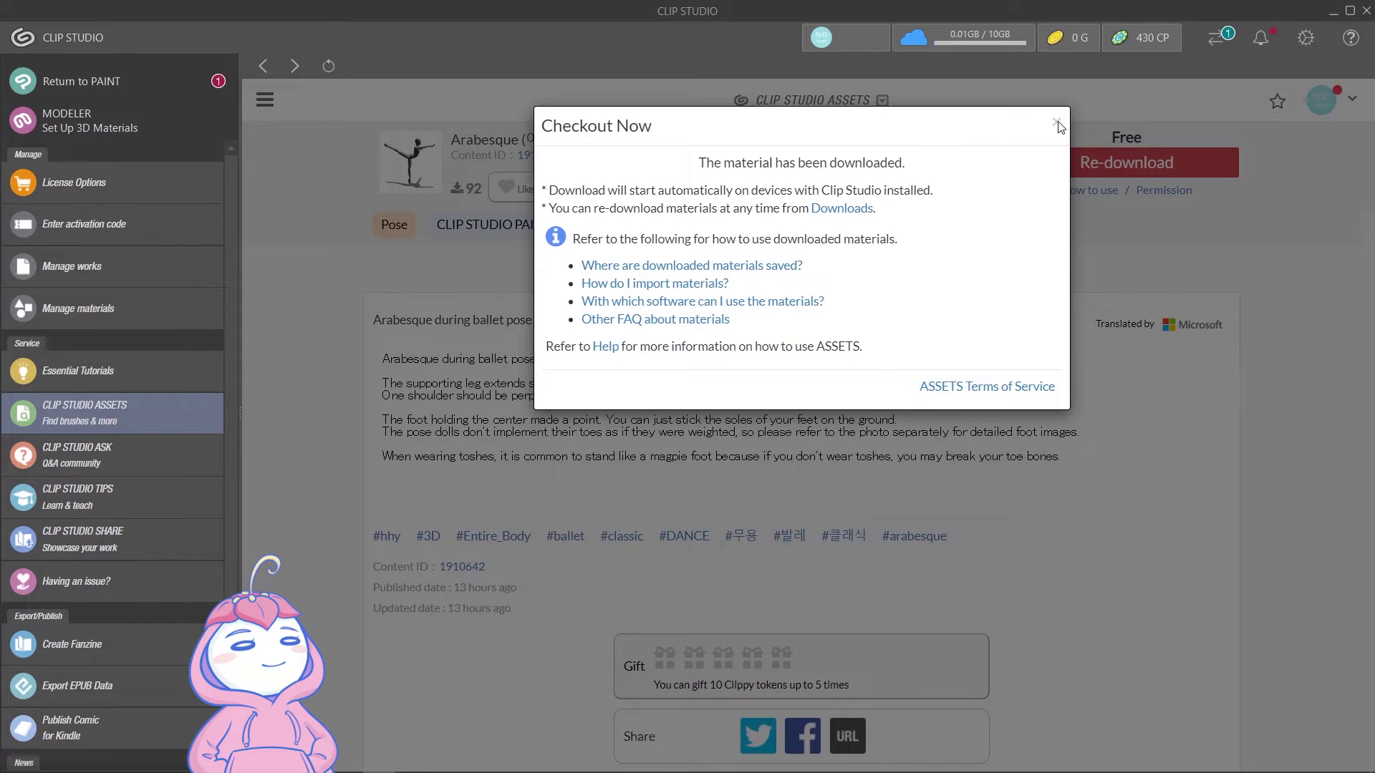
pyautogui.click(1058, 124)
pyautogui.click(1212, 37)
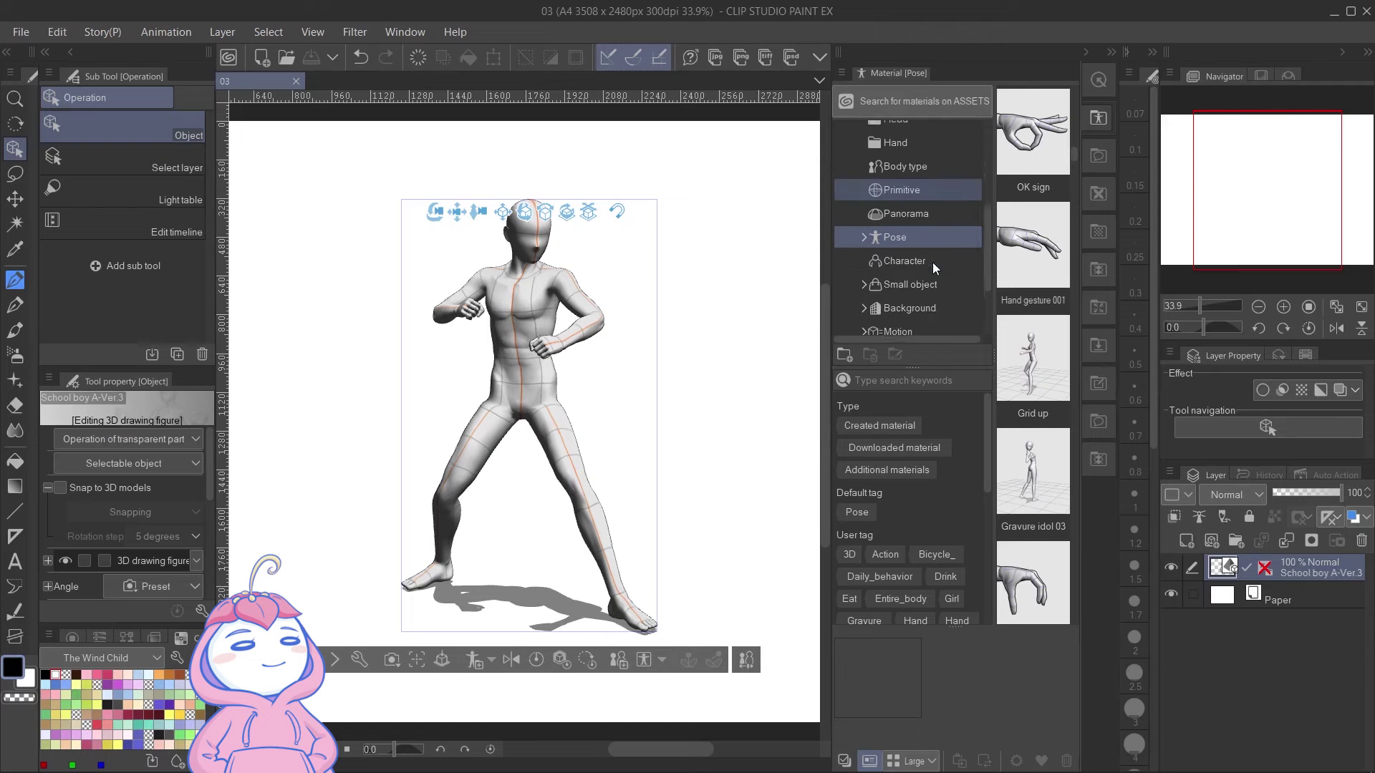
# Back in Clip Studio Paint, apply the downloaded Arabesque pose to the figure and view it from the side.
pyautogui.moveTo(1033, 136); pyautogui.dragTo(540, 376)
pyautogui.moveTo(792, 455); pyautogui.dragTo(678, 484)
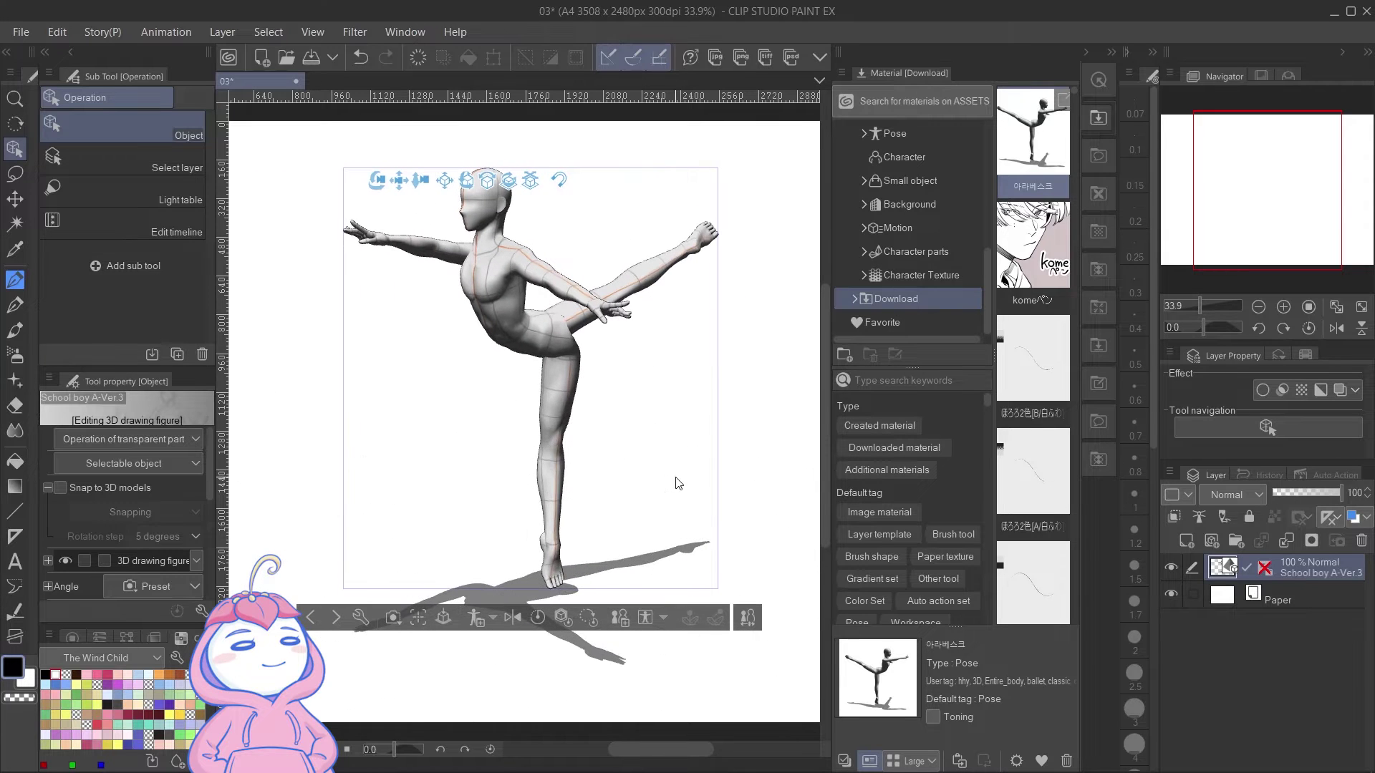
pyautogui.click(1112, 50)
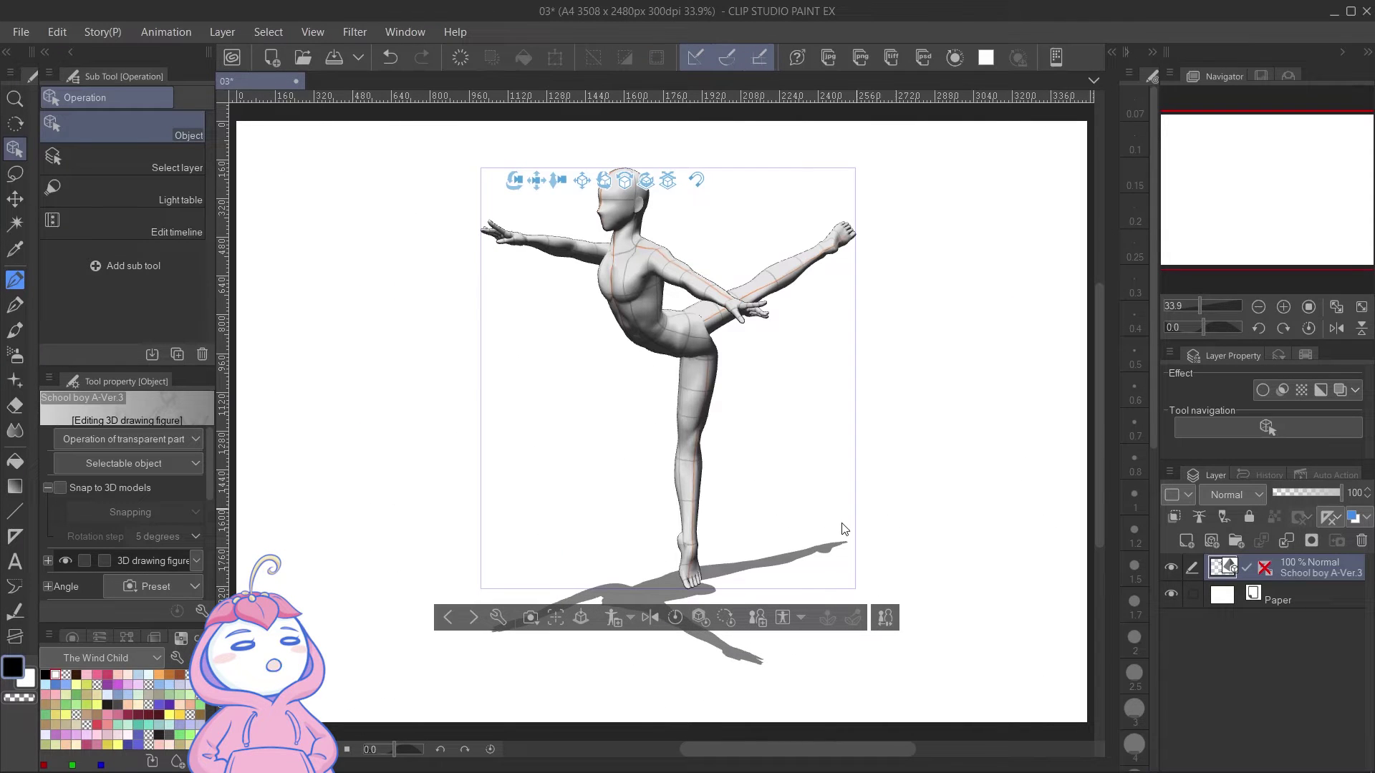
# Try to scan a pose onto the figure from the photo 6536fbd849508539dca75a22097c6962.jpg using Pose Scanner.
pyautogui.click(786, 617)
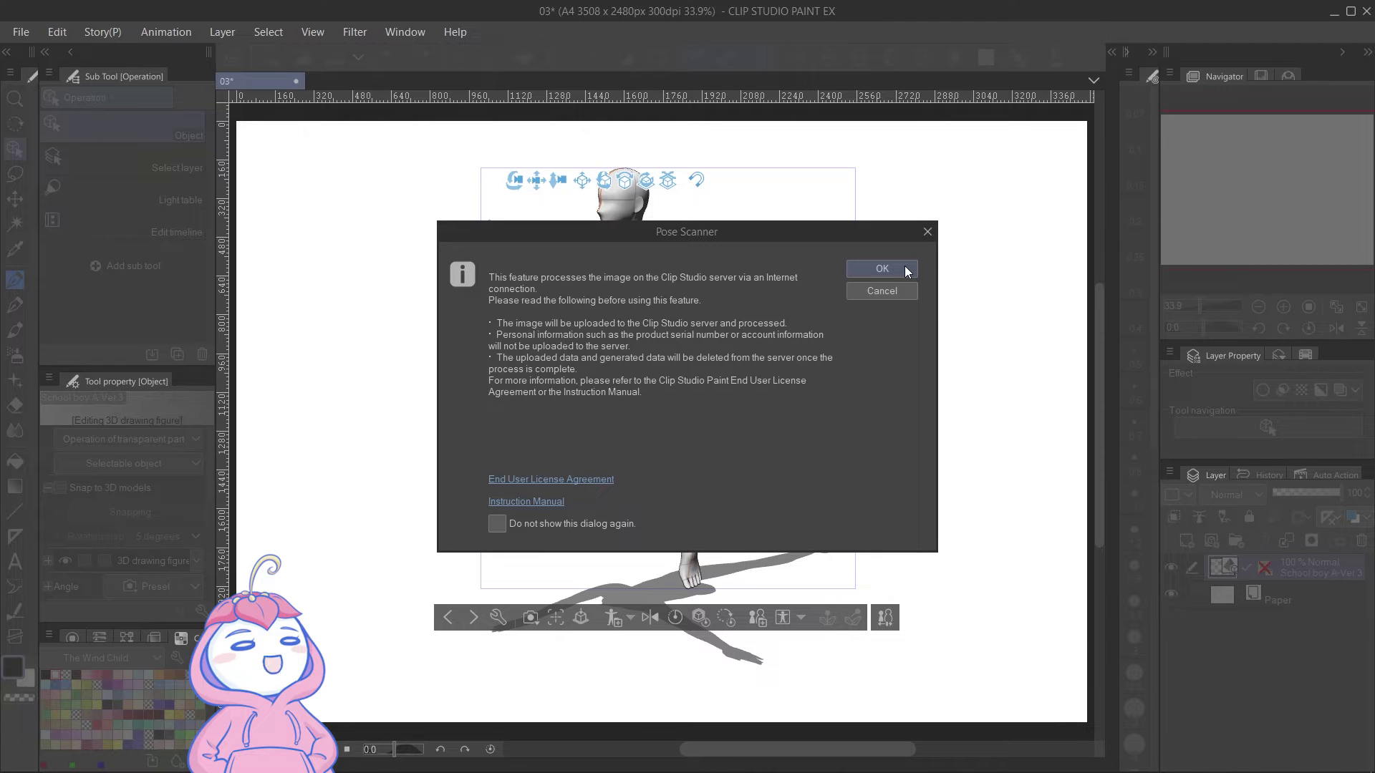
pyautogui.click(882, 269)
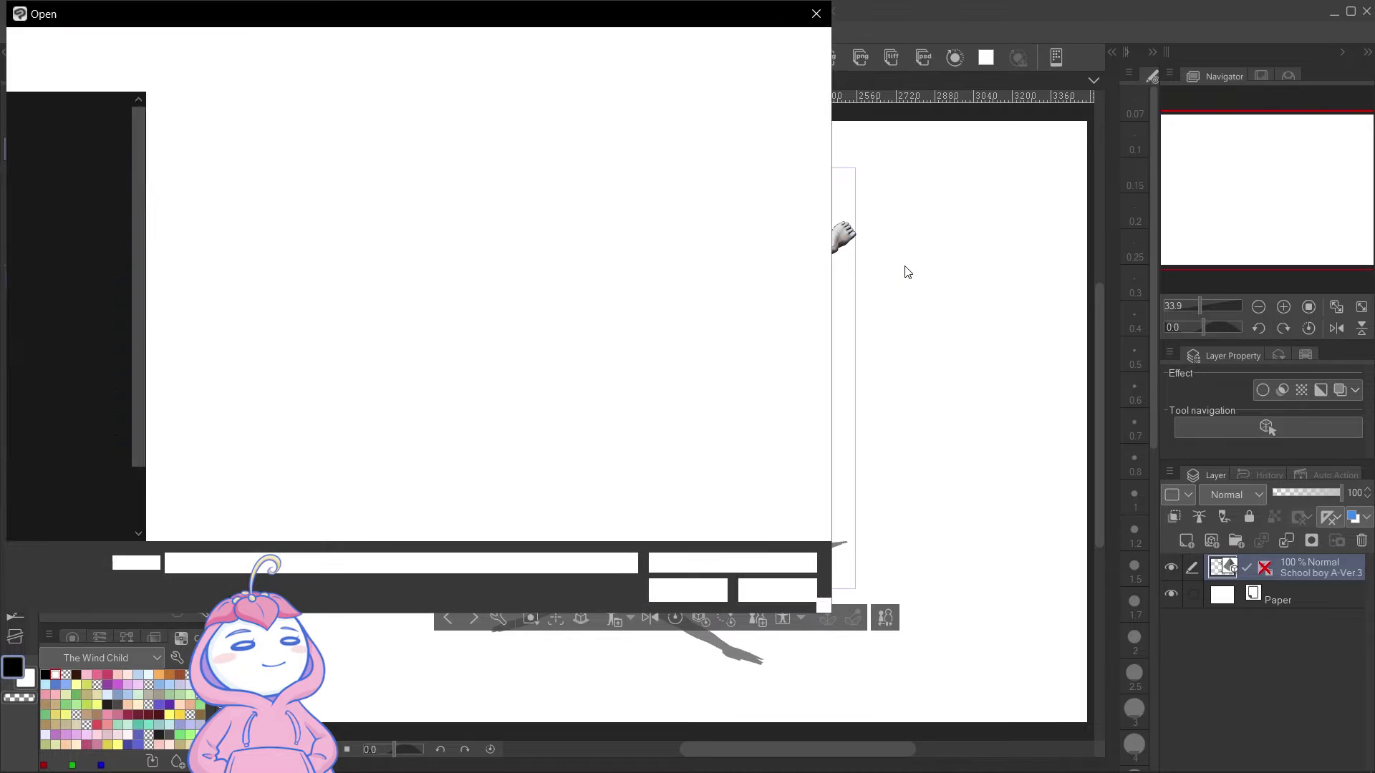
pyautogui.click(406, 174)
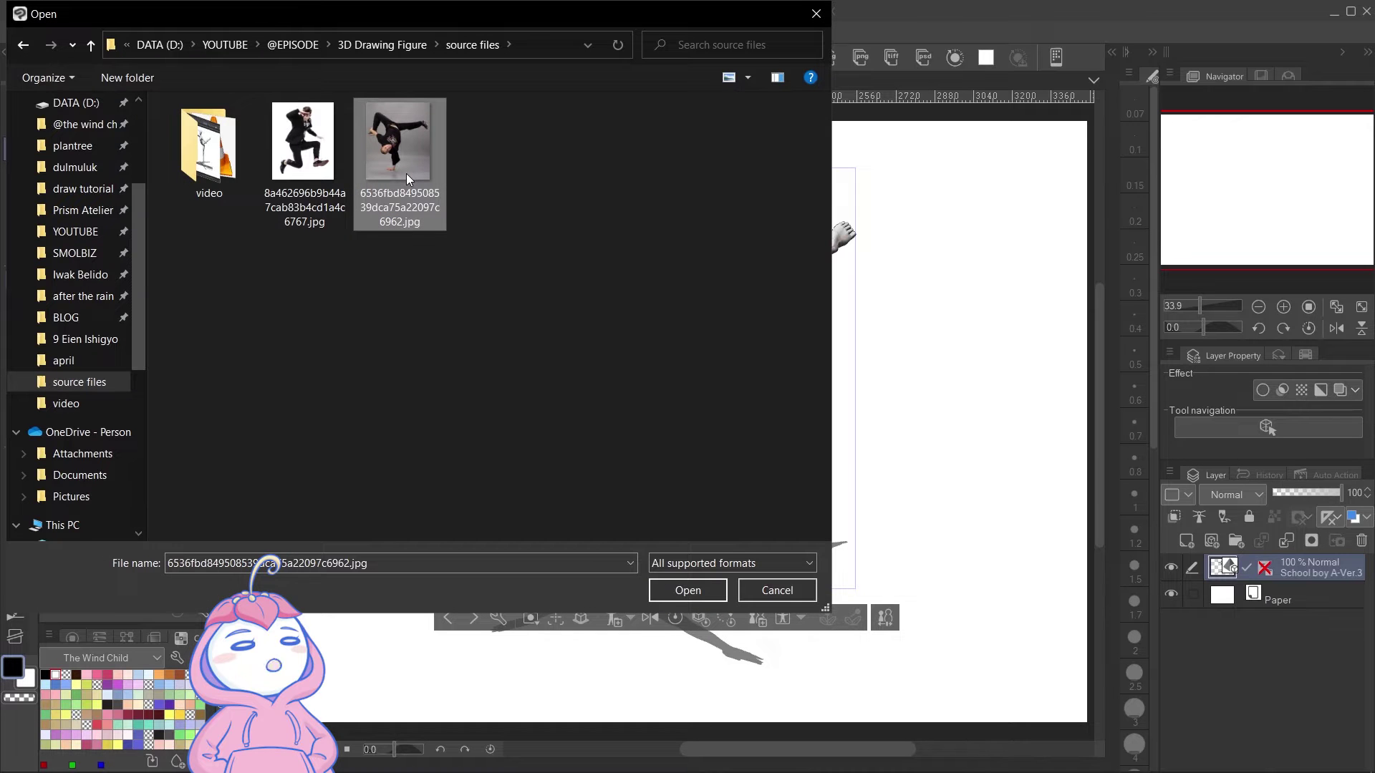
pyautogui.click(672, 592)
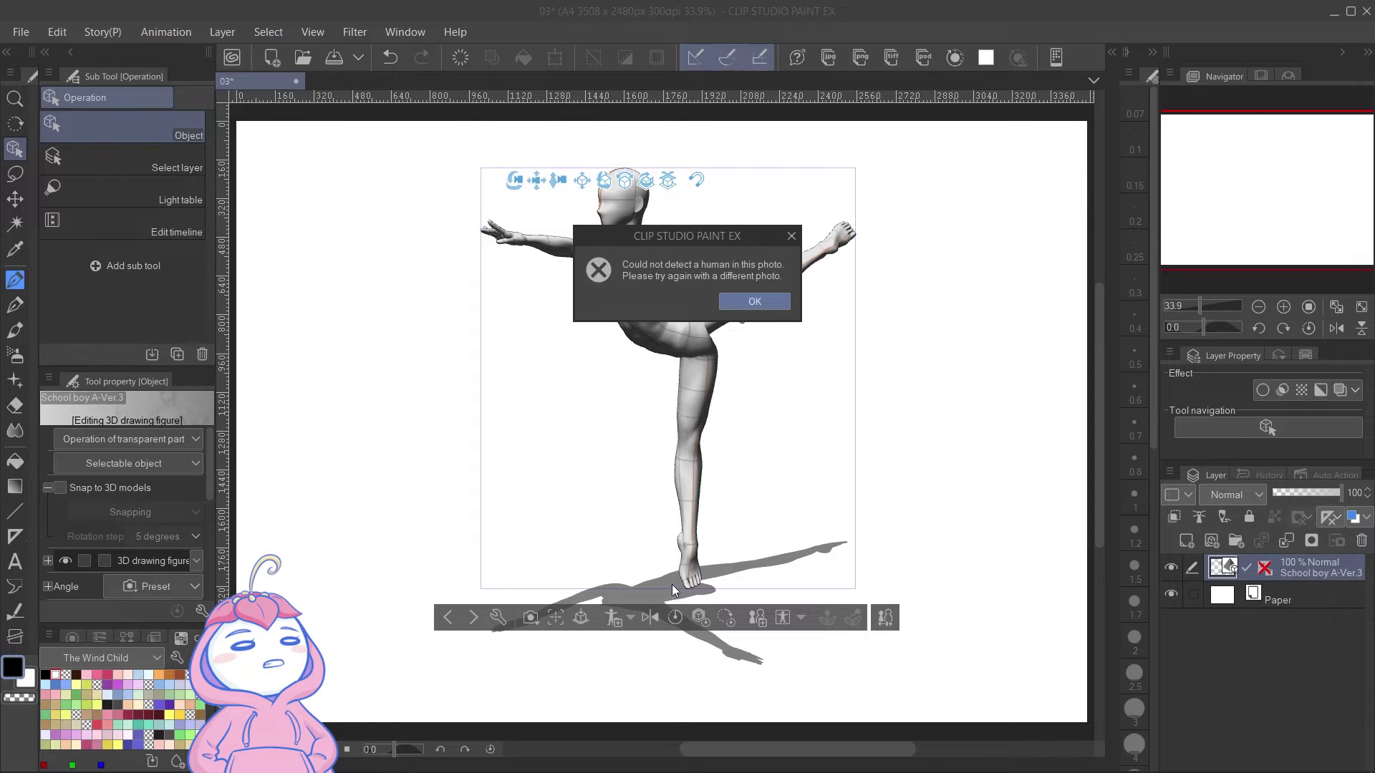
pyautogui.click(763, 301)
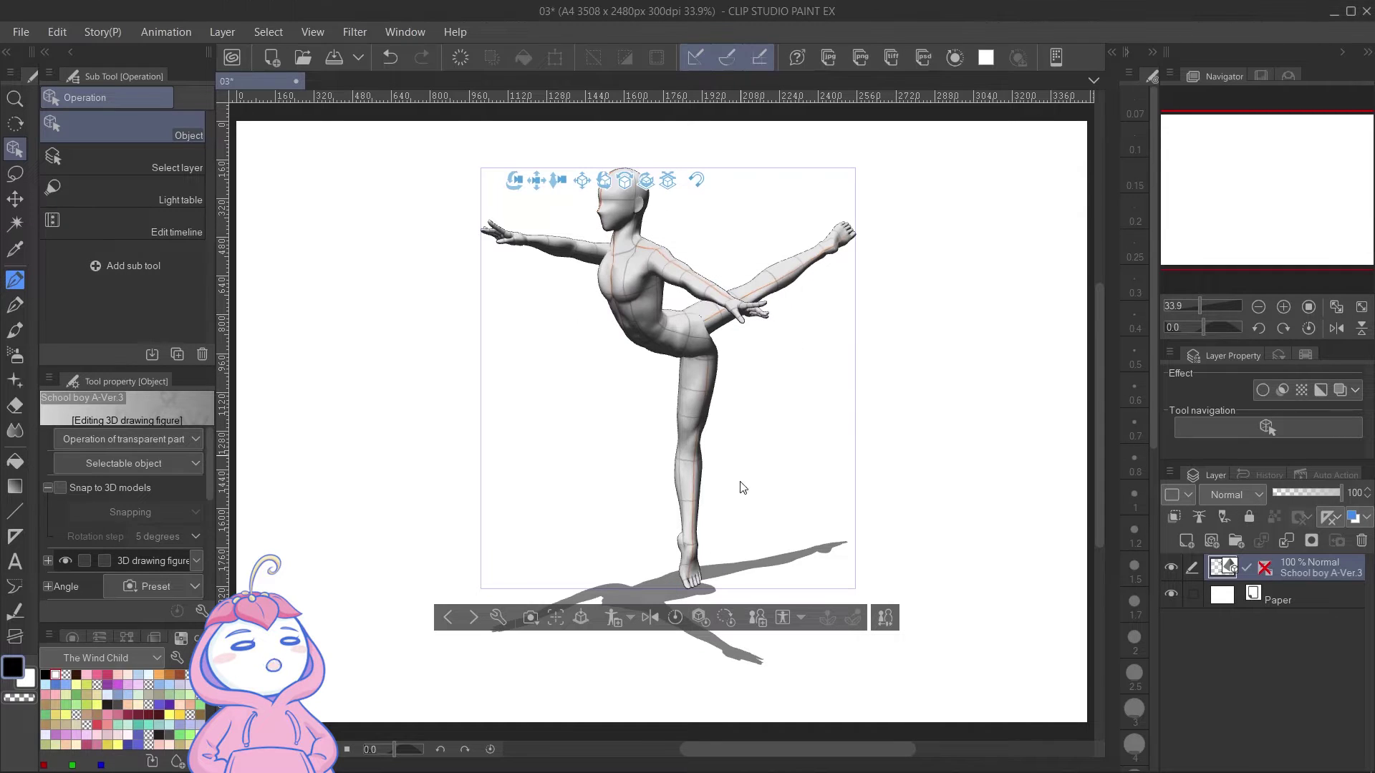
# Scan the pose from the jumping man photo 8a462696b9b44a7cab83b4cd1a4c6767.jpg onto the figure using Pose Scanner.
pyautogui.click(784, 617)
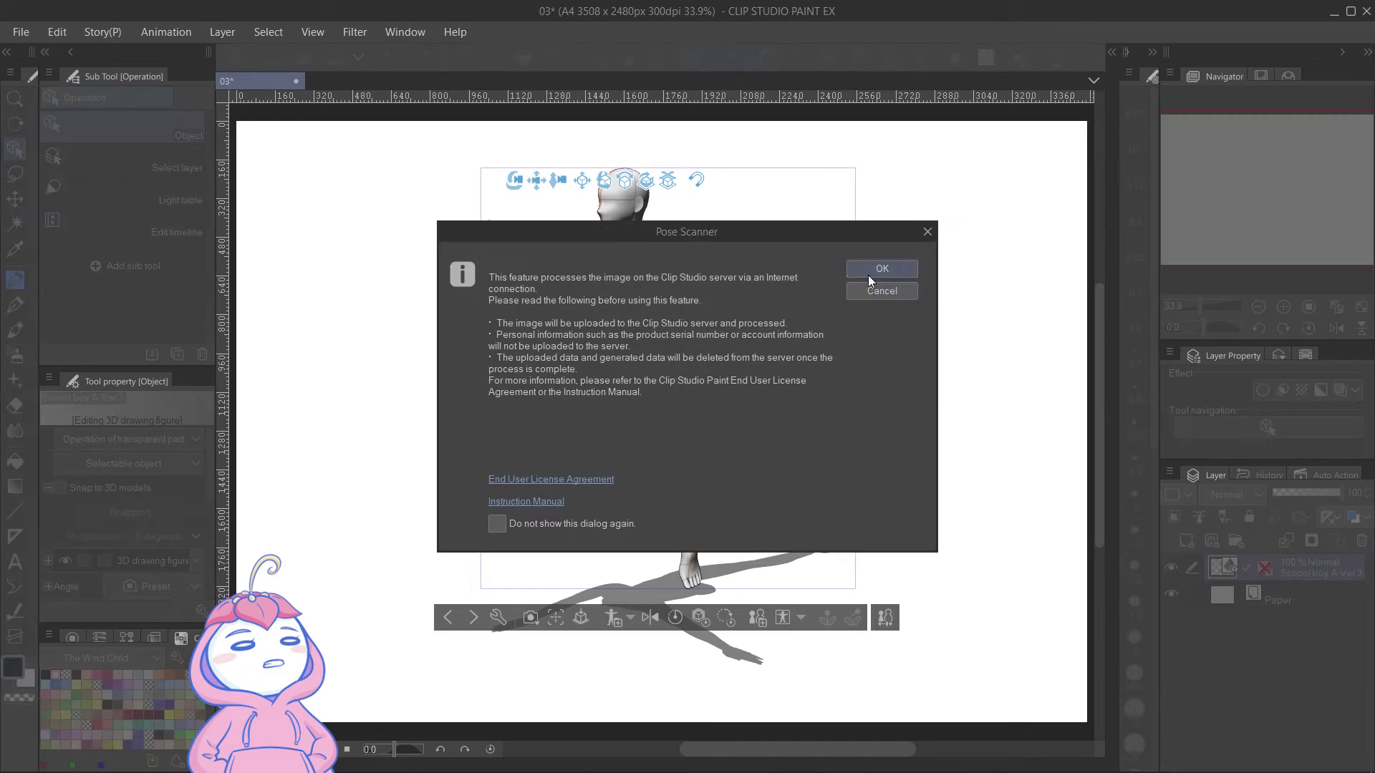
pyautogui.click(860, 270)
pyautogui.doubleClick(319, 165)
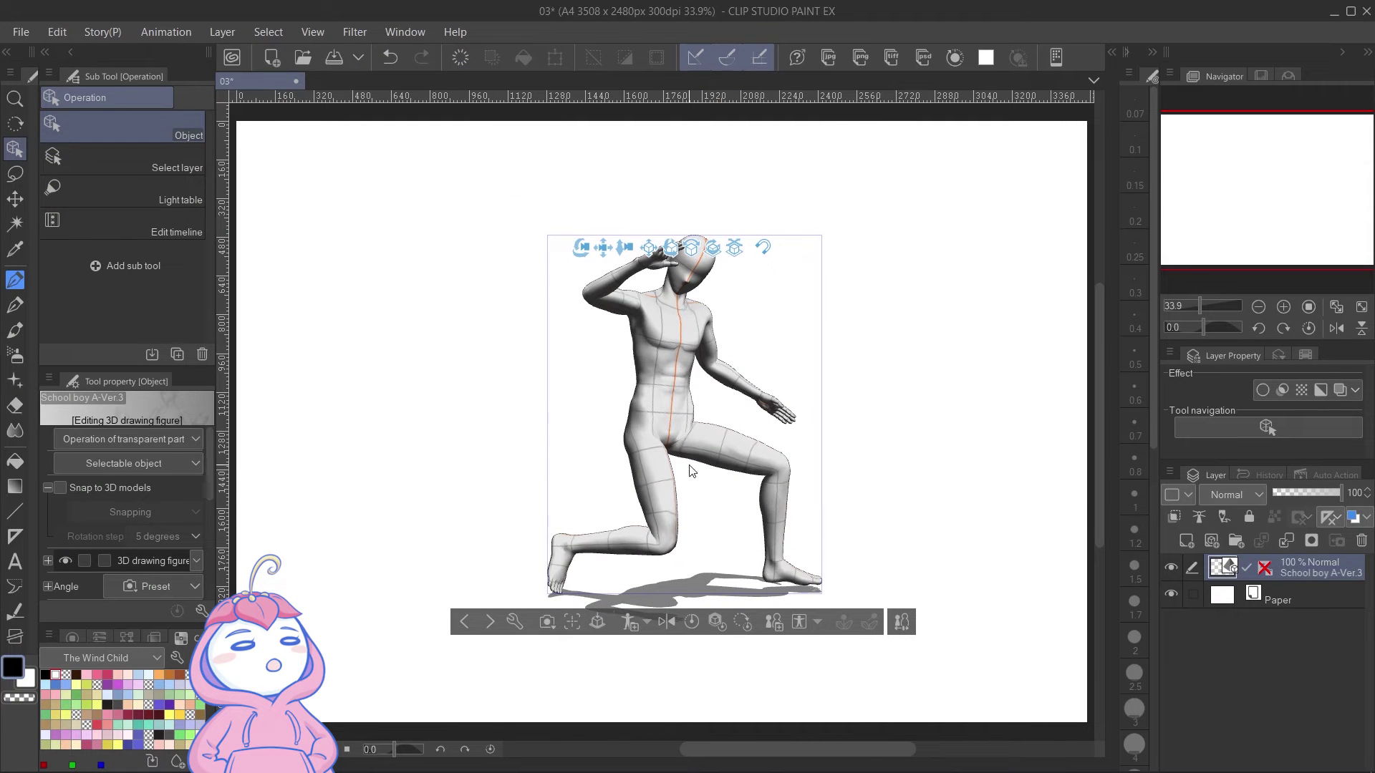
# Raise the scanned figure above the floor and rotate it so the body tilts backward in mid-air.
pyautogui.moveTo(654, 221); pyautogui.dragTo(657, 146)
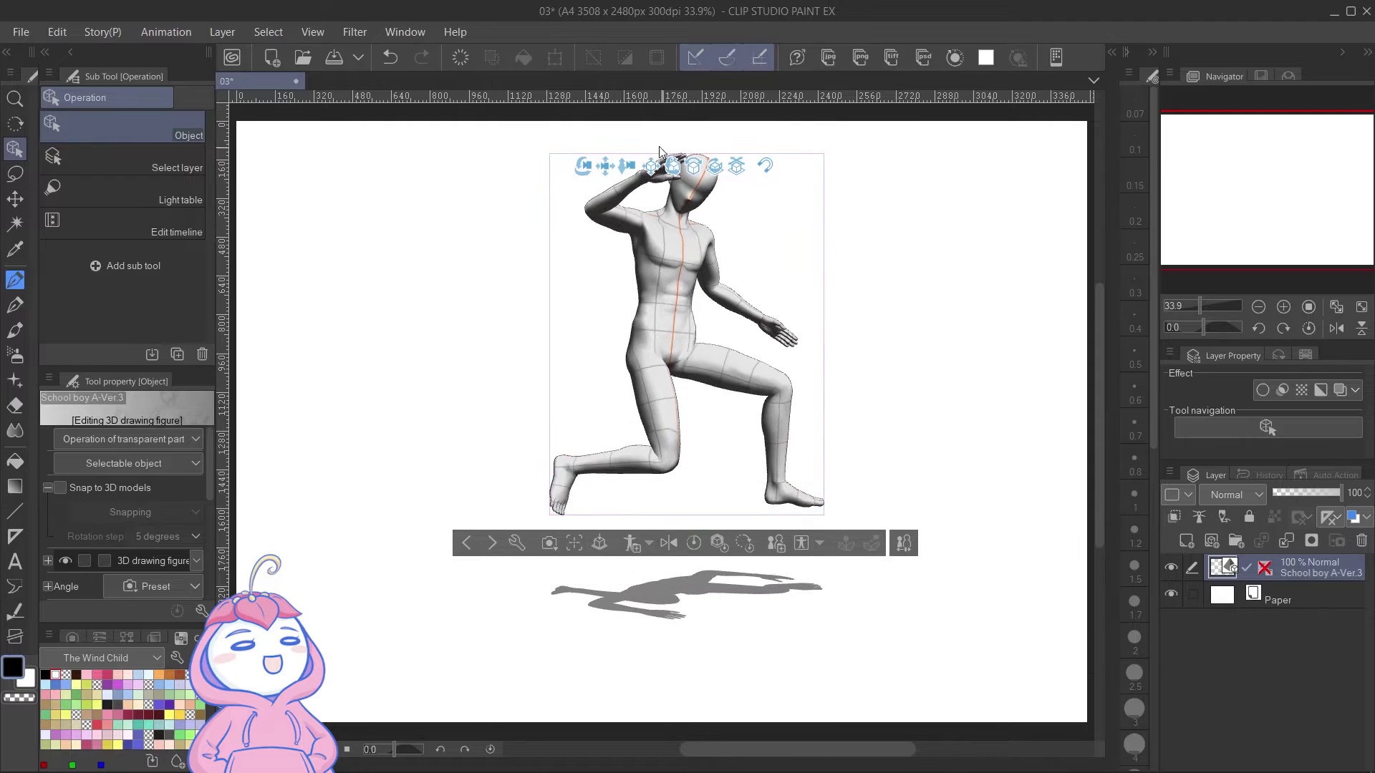
pyautogui.click(665, 312)
pyautogui.moveTo(711, 494); pyautogui.dragTo(675, 454)
pyautogui.moveTo(928, 442); pyautogui.dragTo(899, 466)
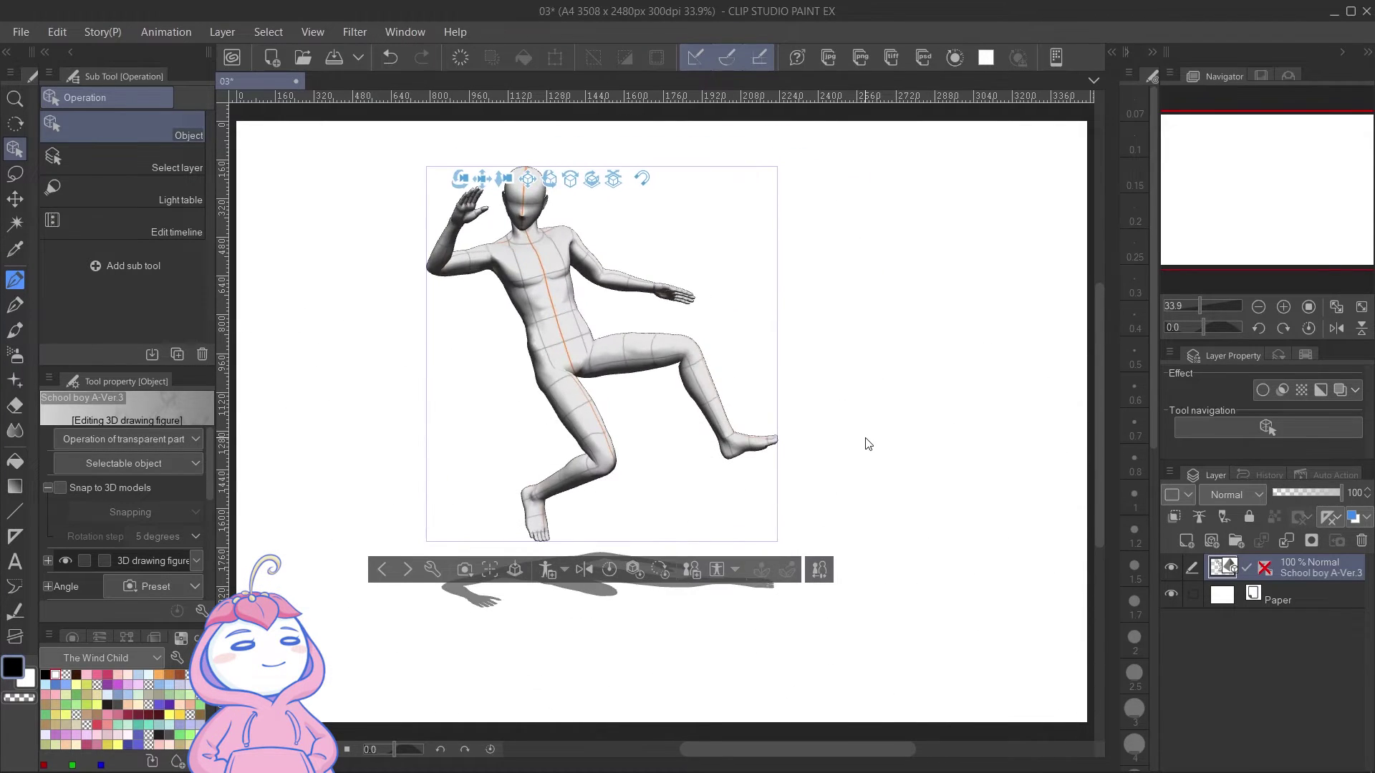
# Undo the figure's movement and scanned pose back to the default standing pose.
pyautogui.hotkey('ctrl', 'z')
pyautogui.hotkey('ctrl', 'z')
pyautogui.hotkey('ctrl', 'z')
pyautogui.hotkey('ctrl', 'z')
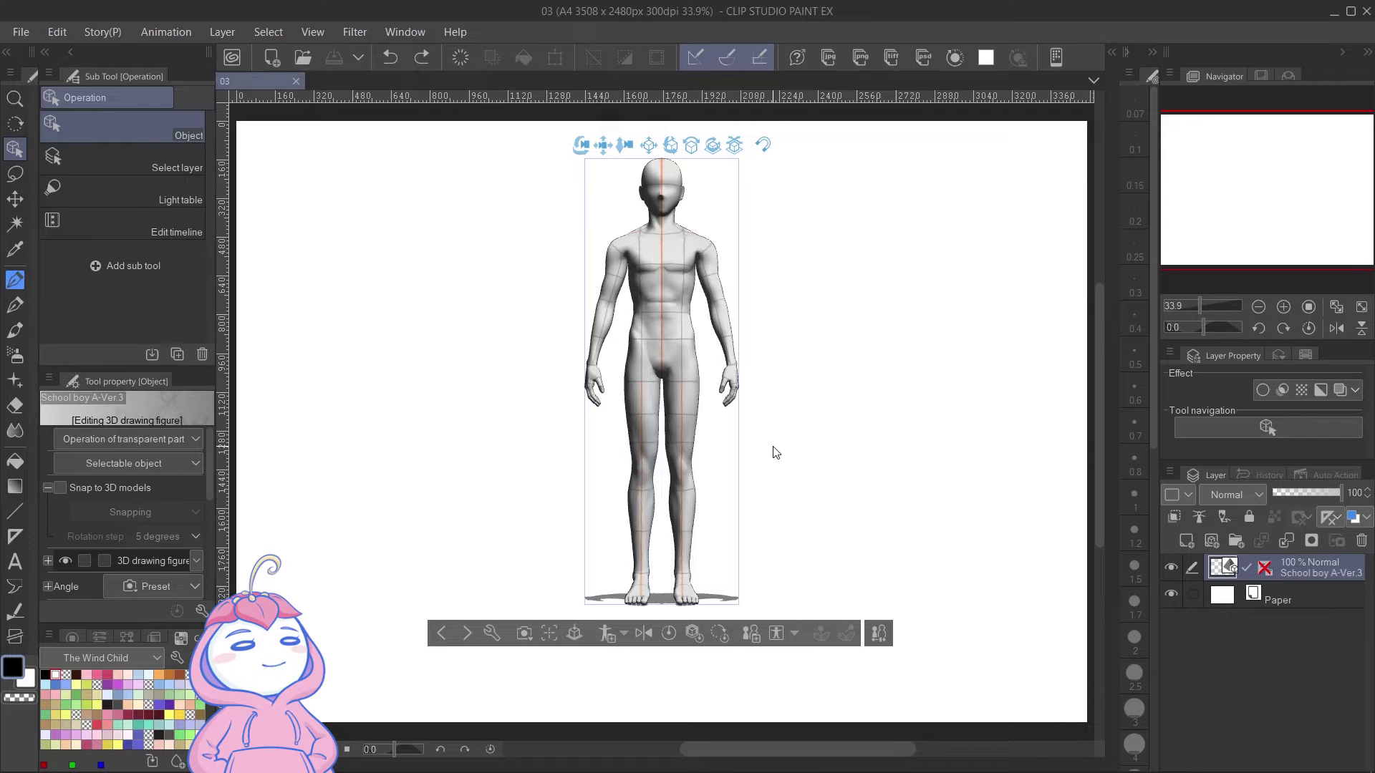
# Select the figure and pull its left and right hand control points slightly outward from the body.
pyautogui.click(652, 309)
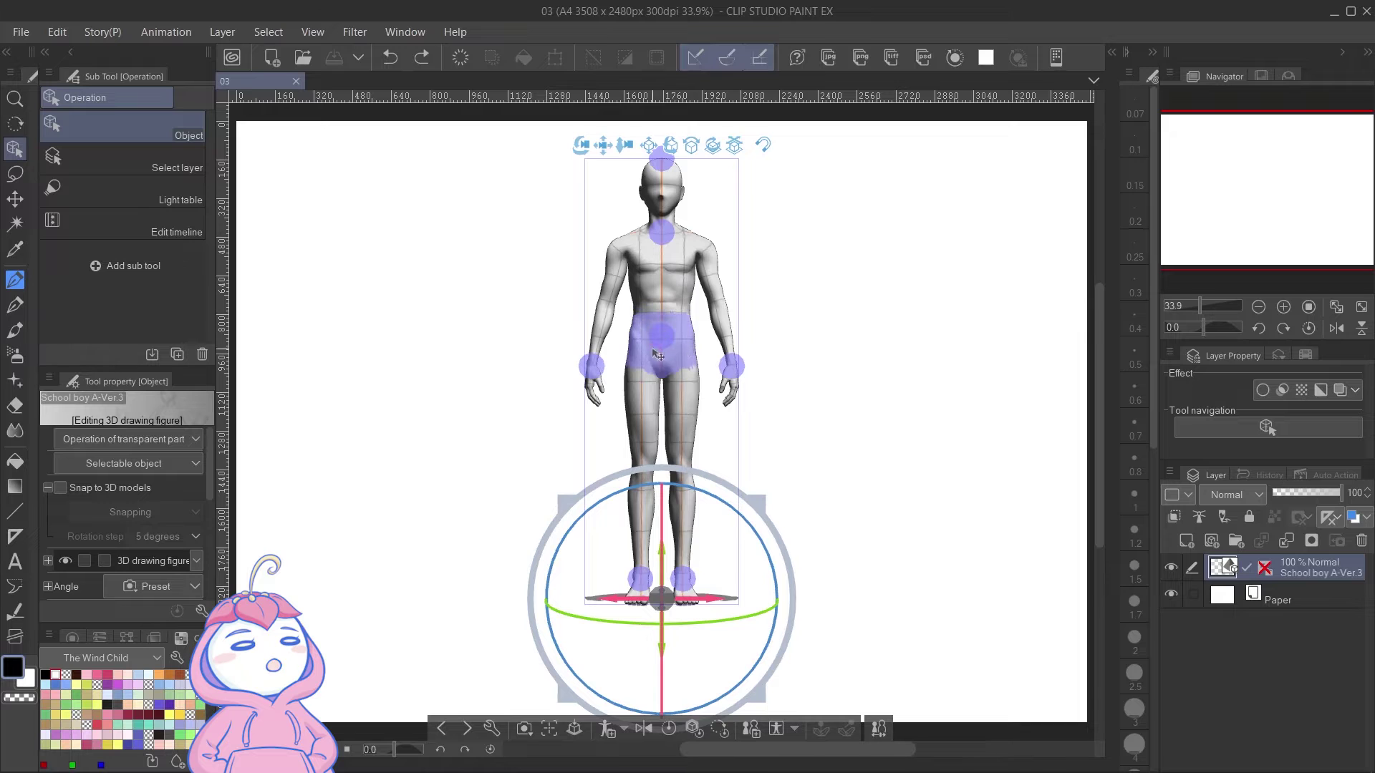
pyautogui.moveTo(662, 227)
pyautogui.mouseDown()
pyautogui.moveTo(637, 225)
pyautogui.moveTo(666, 240)
pyautogui.mouseUp()
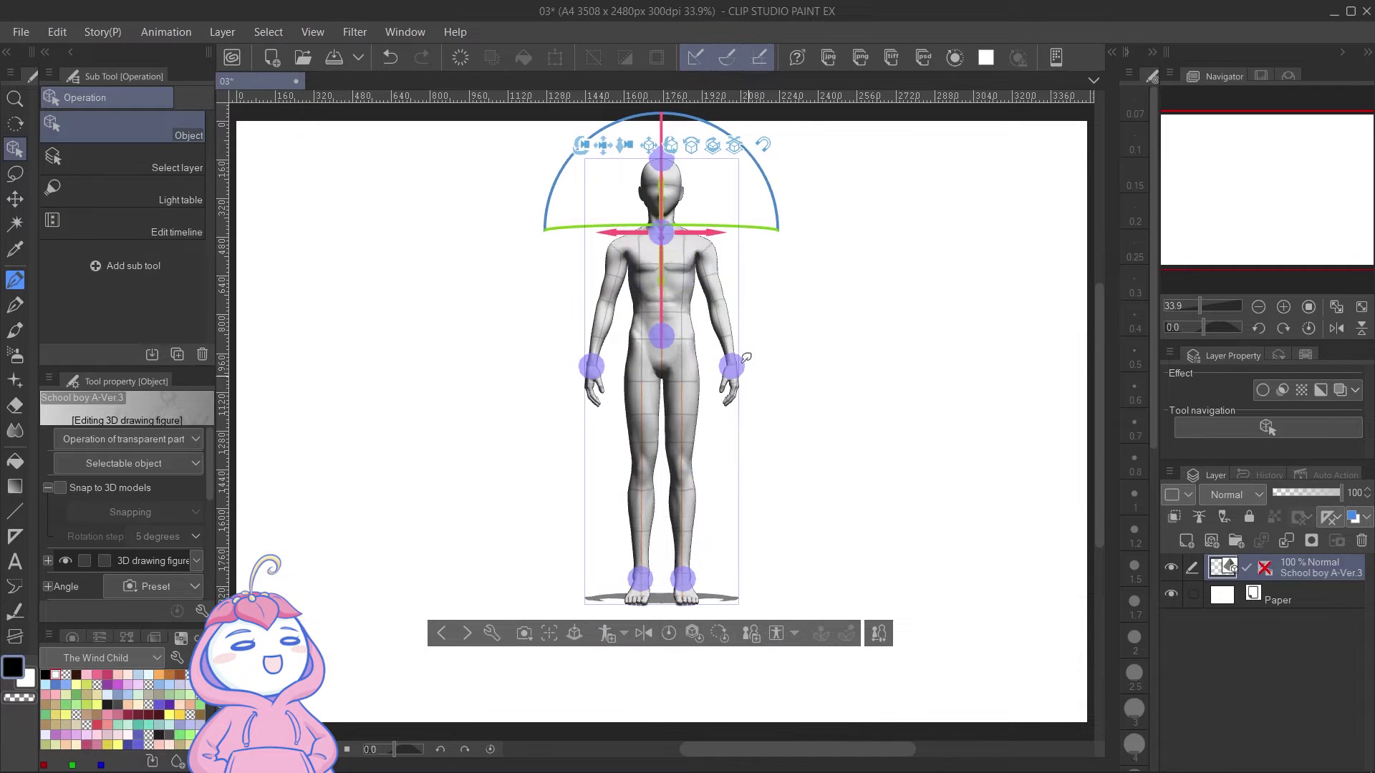
pyautogui.moveTo(742, 364); pyautogui.dragTo(762, 351)
pyautogui.moveTo(589, 364); pyautogui.dragTo(557, 351)
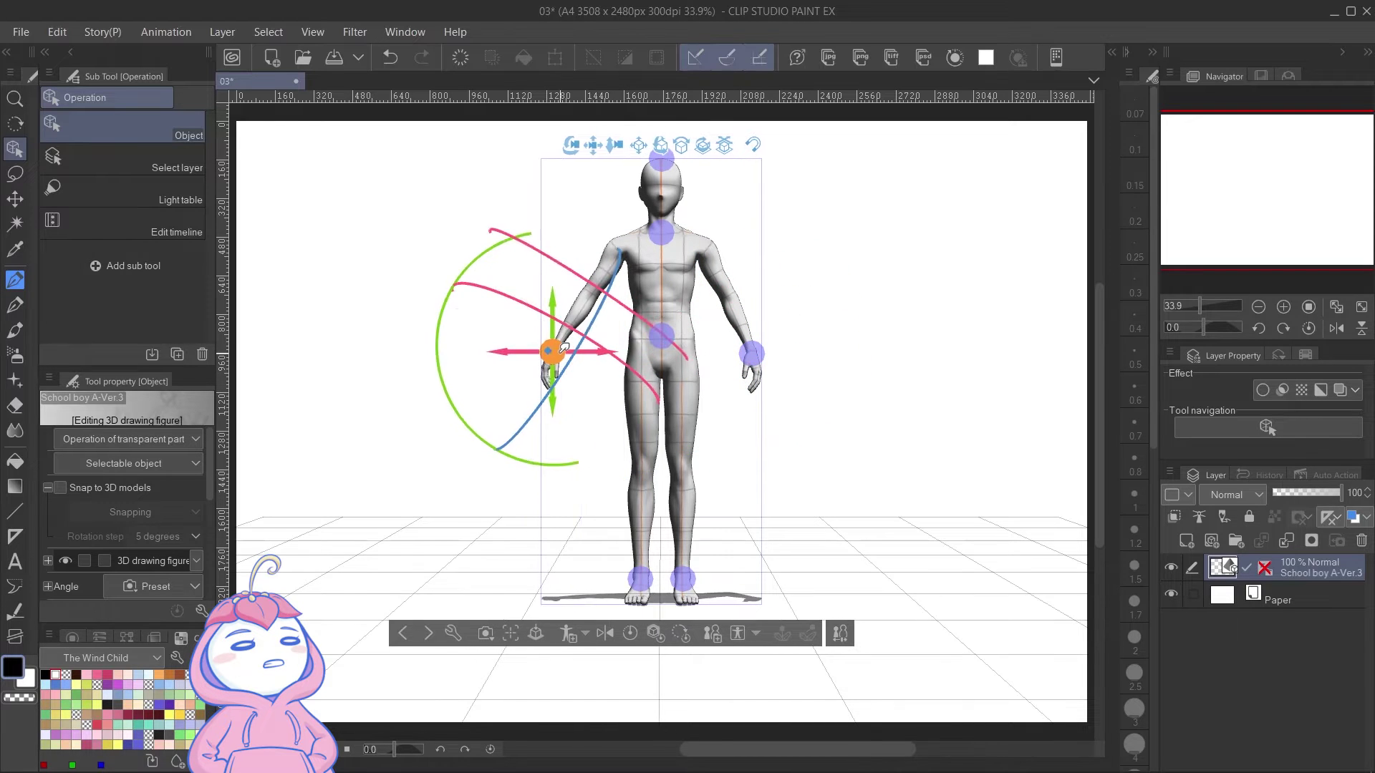
# Adjust the figure's head and neck with the gaze and neck control points, viewed at three-quarter angle.
pyautogui.click(668, 157)
pyautogui.moveTo(893, 482); pyautogui.dragTo(716, 593)
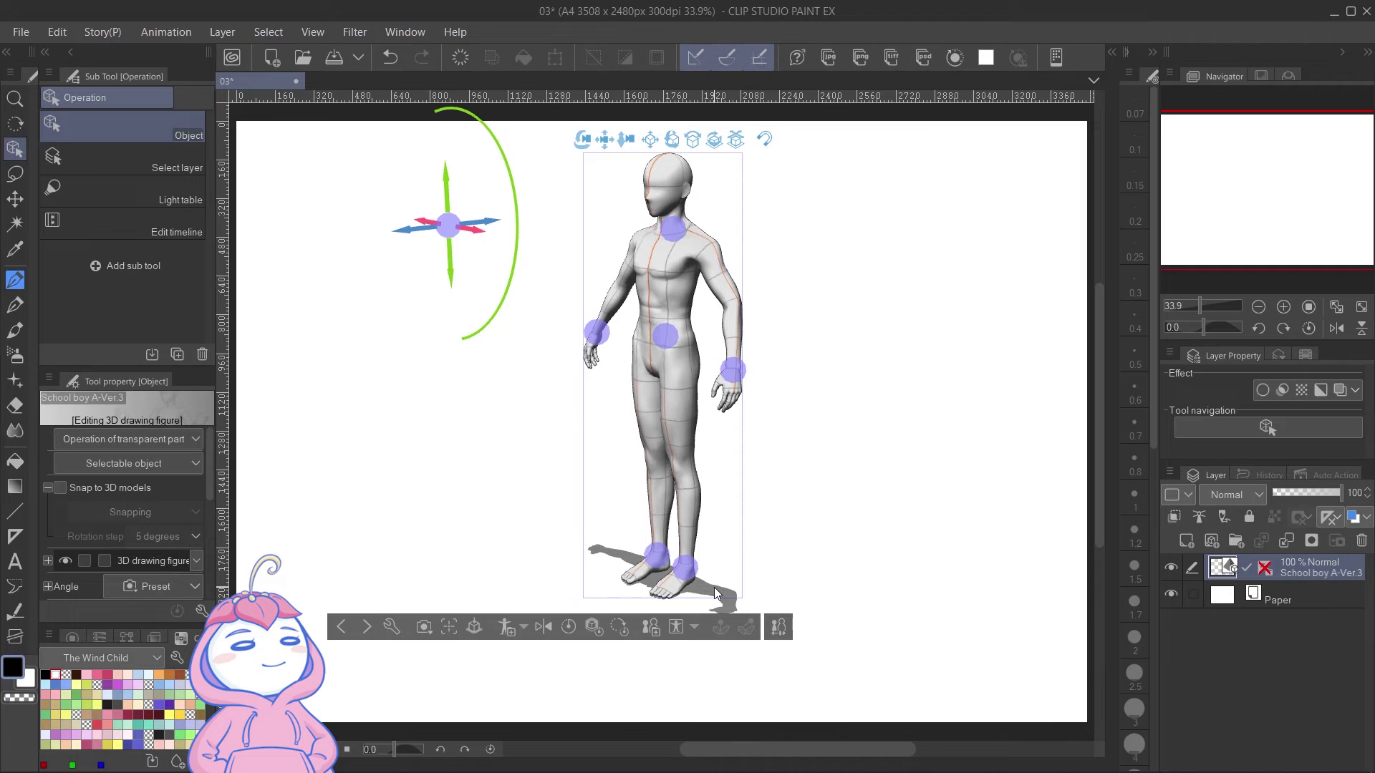
pyautogui.click(672, 240)
pyautogui.moveTo(671, 193); pyautogui.dragTo(631, 220)
pyautogui.moveTo(706, 243)
pyautogui.mouseDown()
pyautogui.moveTo(754, 250)
pyautogui.moveTo(680, 241)
pyautogui.moveTo(702, 245)
pyautogui.mouseUp()
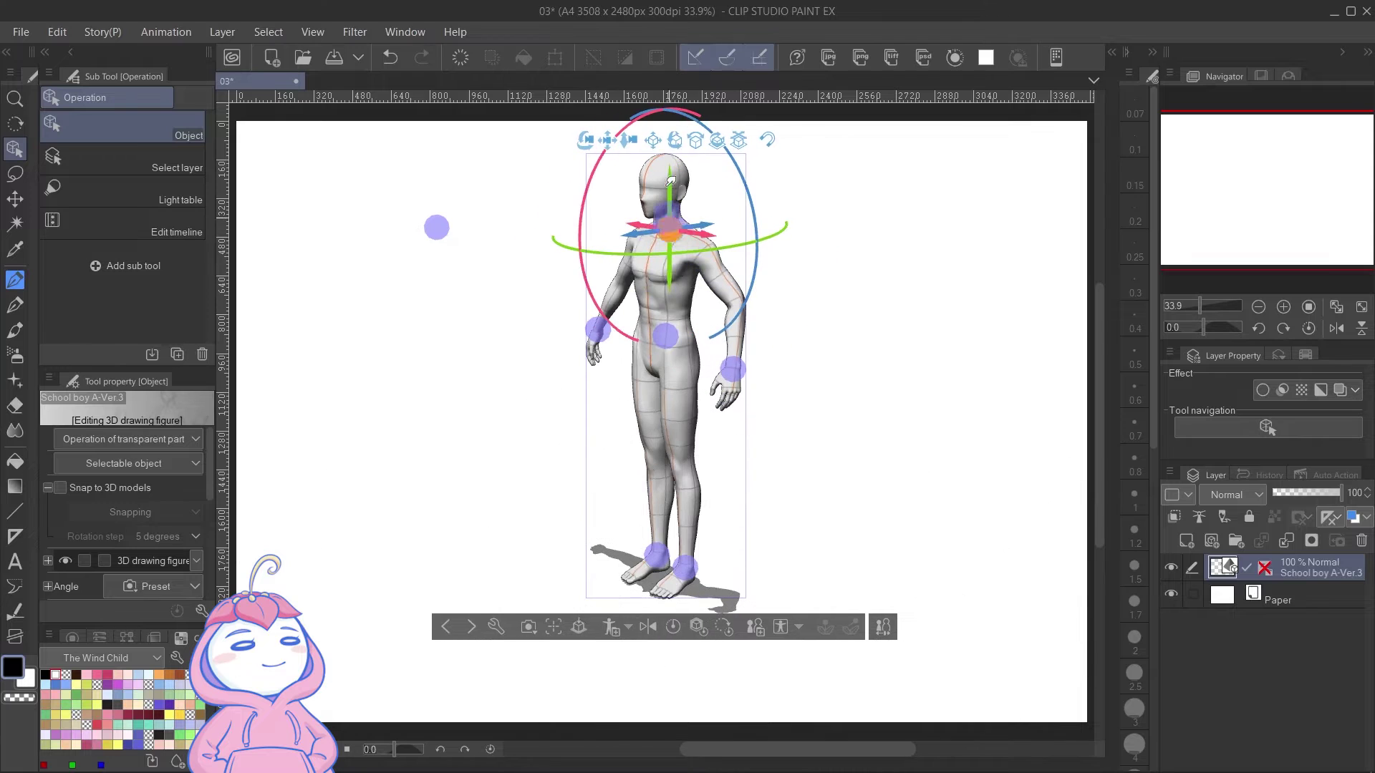
pyautogui.moveTo(577, 215); pyautogui.dragTo(645, 287)
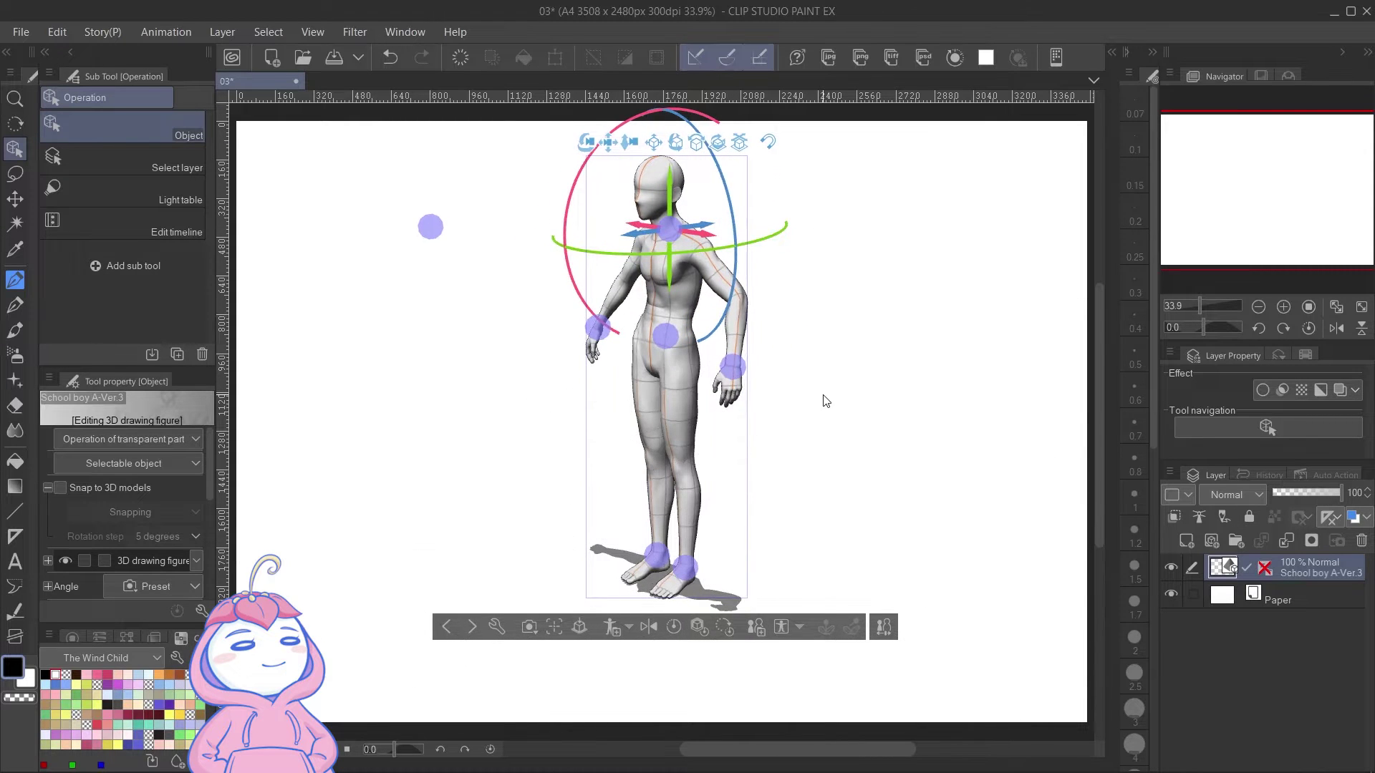
# Fix the right foot joint, pull the free leg and body around it, and undo those pulls.
pyautogui.click(649, 575)
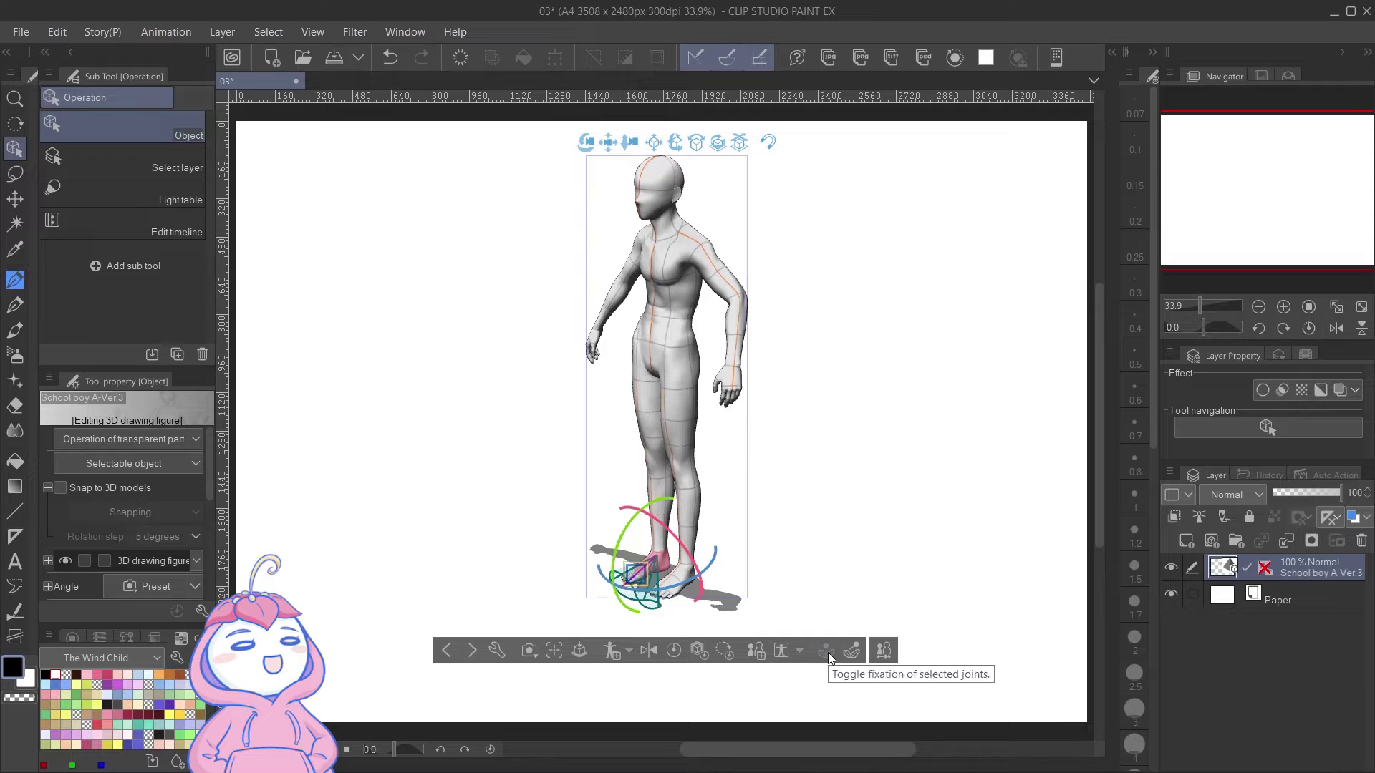
pyautogui.click(684, 482)
pyautogui.moveTo(693, 573)
pyautogui.mouseDown()
pyautogui.moveTo(749, 488)
pyautogui.moveTo(704, 555)
pyautogui.mouseUp()
pyautogui.moveTo(706, 319); pyautogui.dragTo(558, 387)
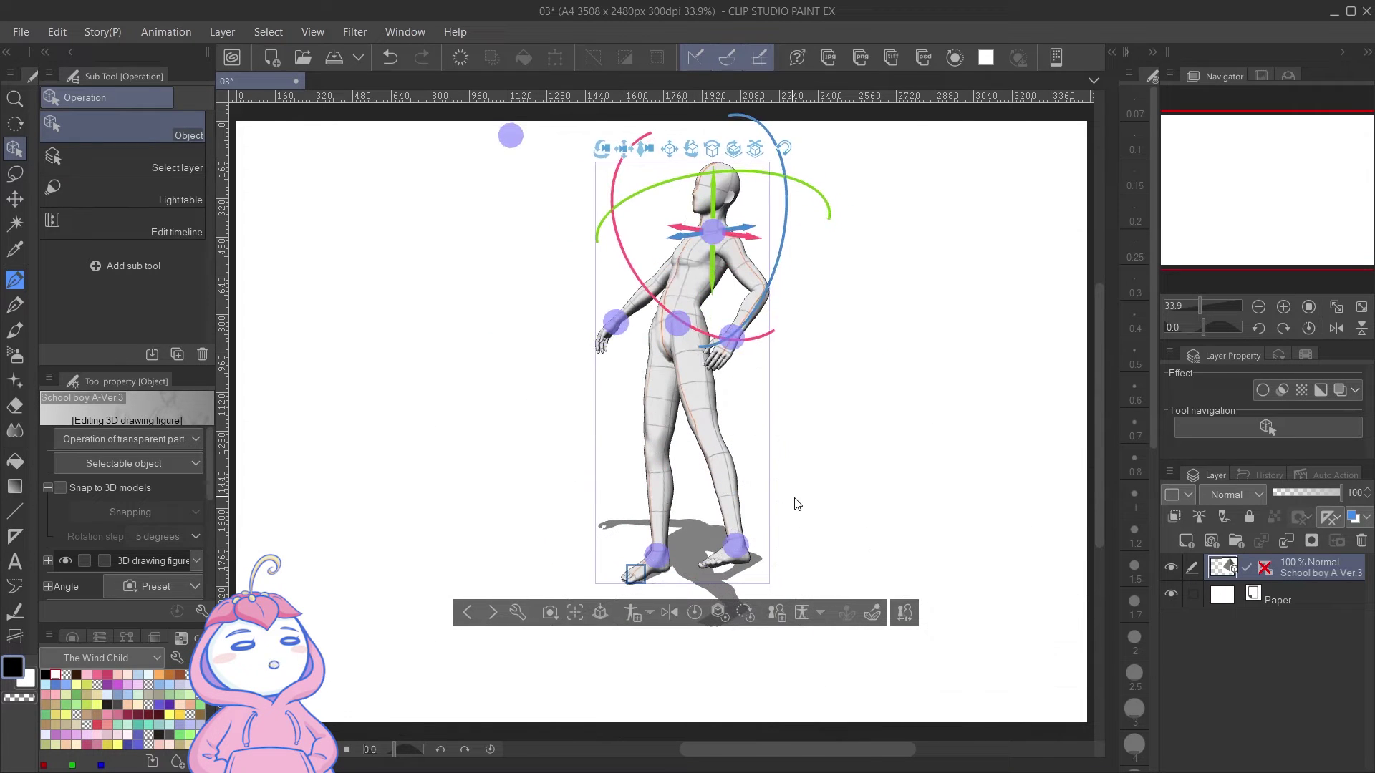
pyautogui.hotkey('ctrl', 'z')
pyautogui.hotkey('ctrl', 'z')
pyautogui.hotkey('ctrl', 'z')
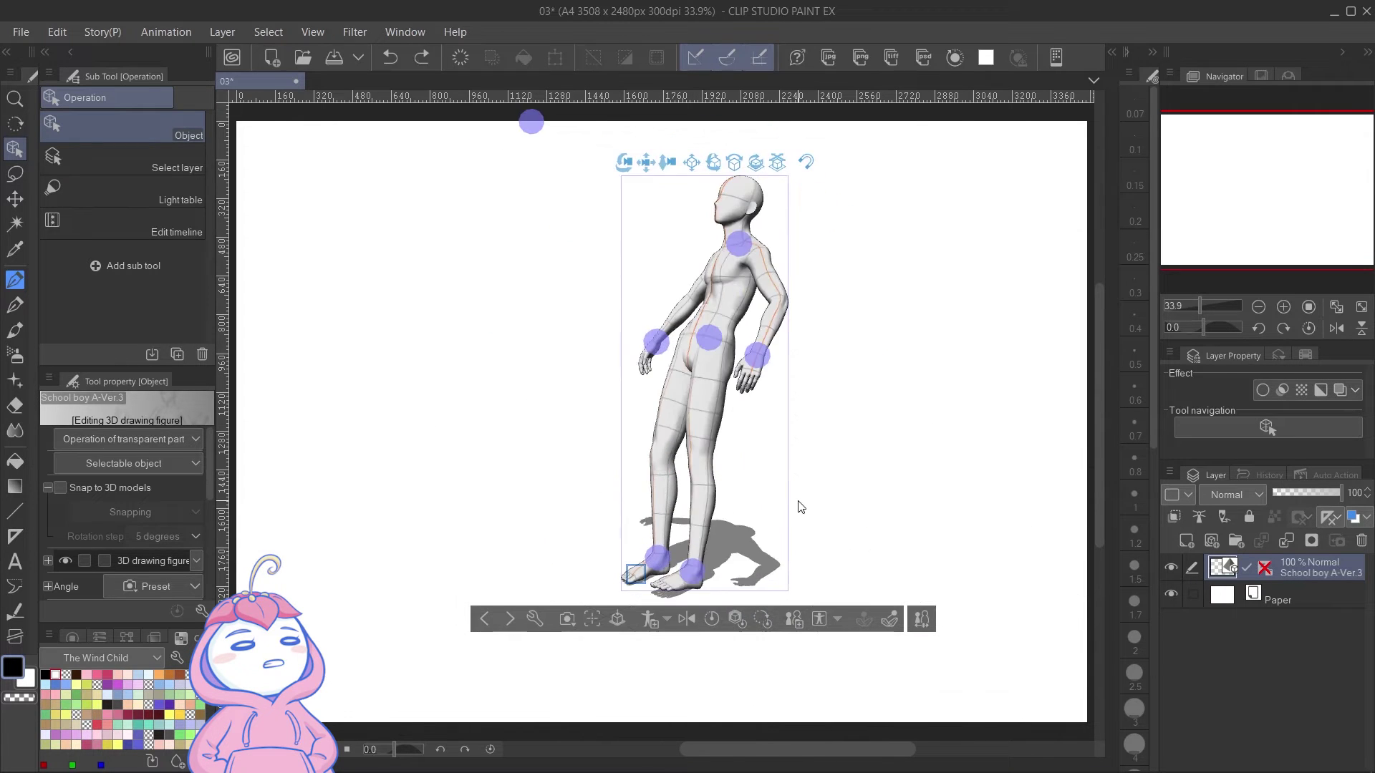
# Fix the left foot joint as well, try moving the torso, and undo that move.
pyautogui.click(676, 579)
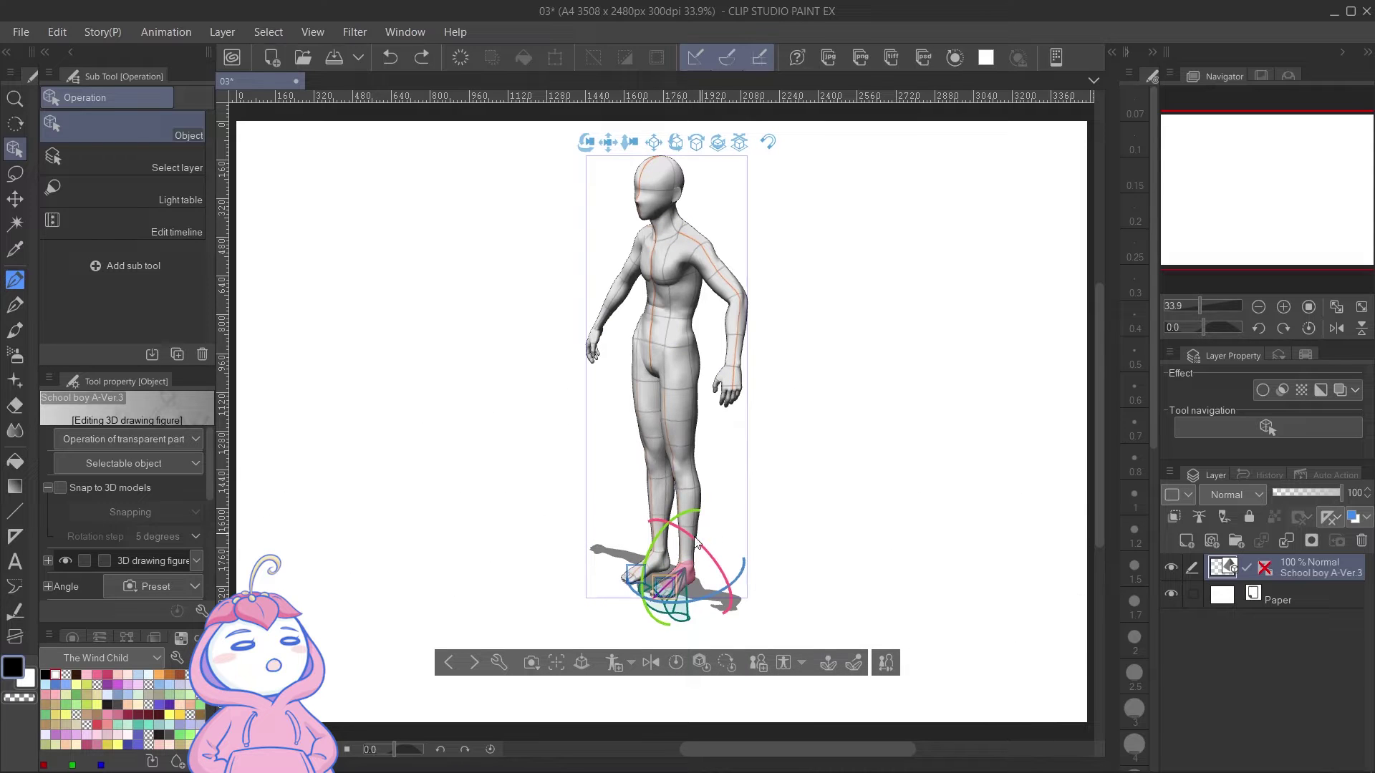
pyautogui.moveTo(669, 316); pyautogui.dragTo(638, 341)
pyautogui.hotkey('ctrl', 'z')
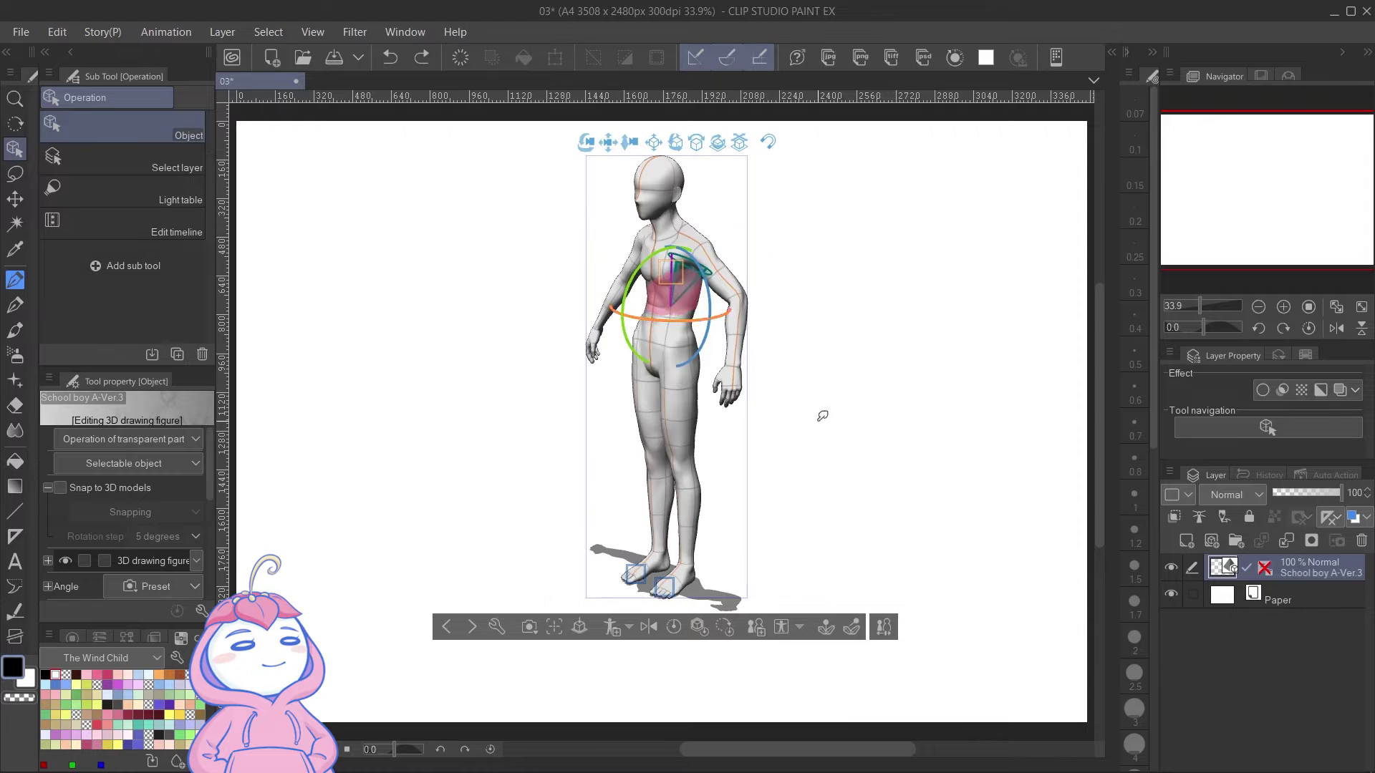
# Release the joint fixation on both of the figure's feet.
pyautogui.click(673, 586)
pyautogui.click(853, 659)
pyautogui.click(944, 424)
# Fix the figure's left shoulder and wrist joints, and pull the hip, hand and neck control points.
pyautogui.click(687, 252)
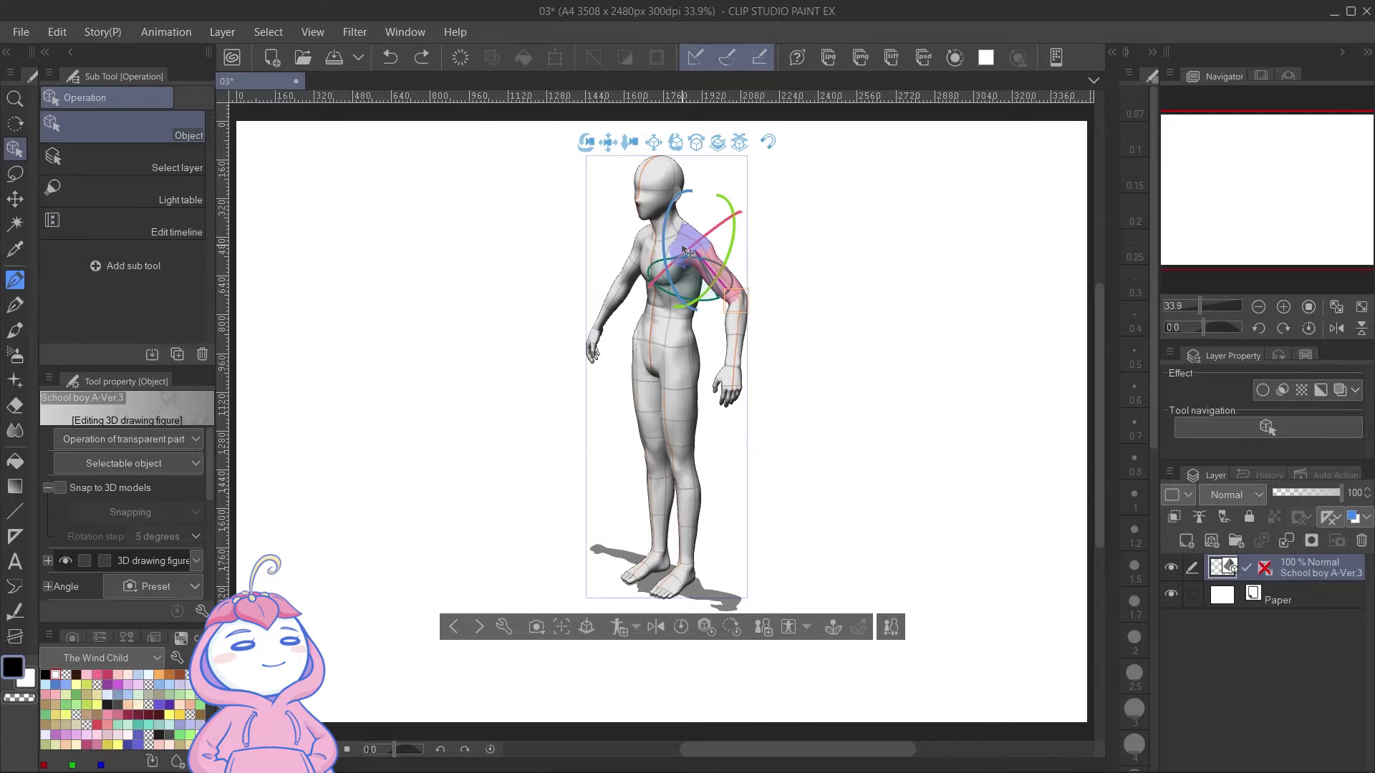
pyautogui.click(688, 252)
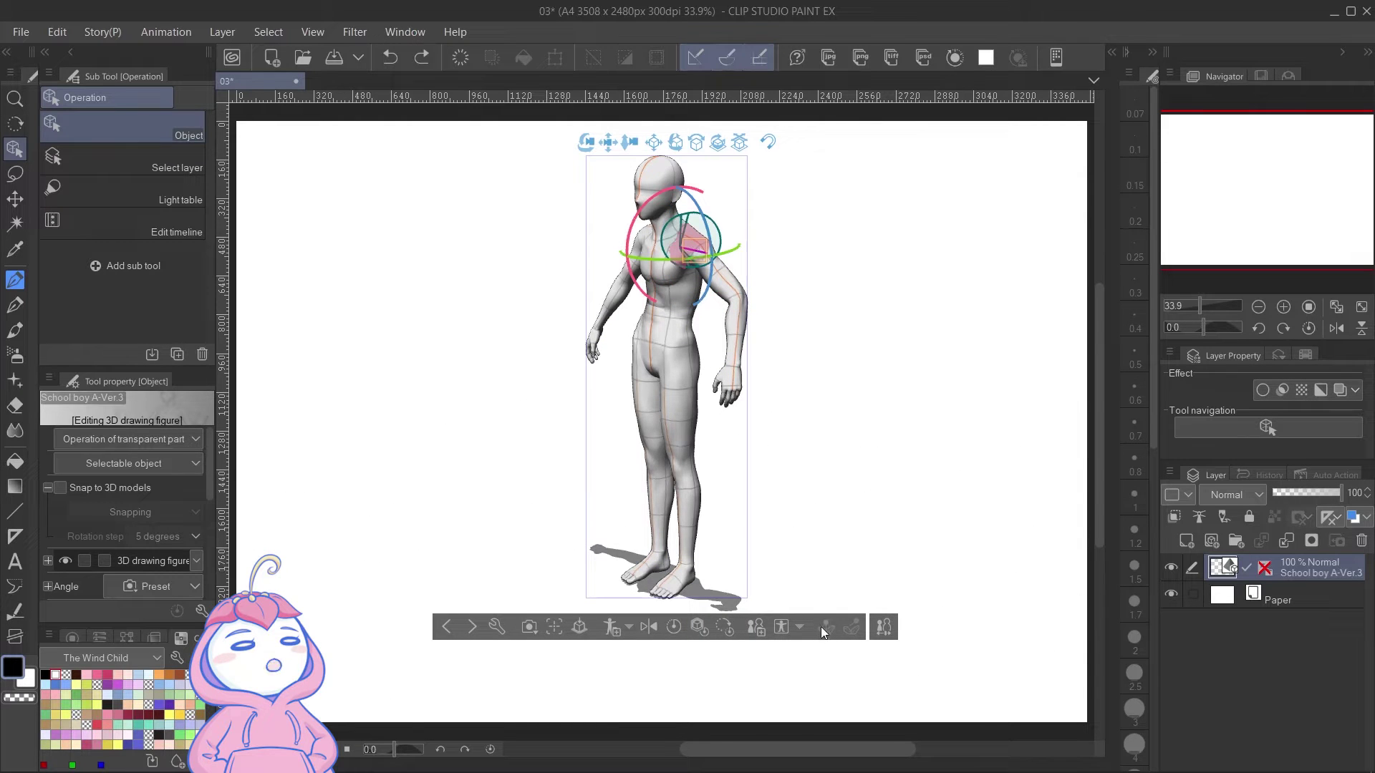
pyautogui.click(740, 320)
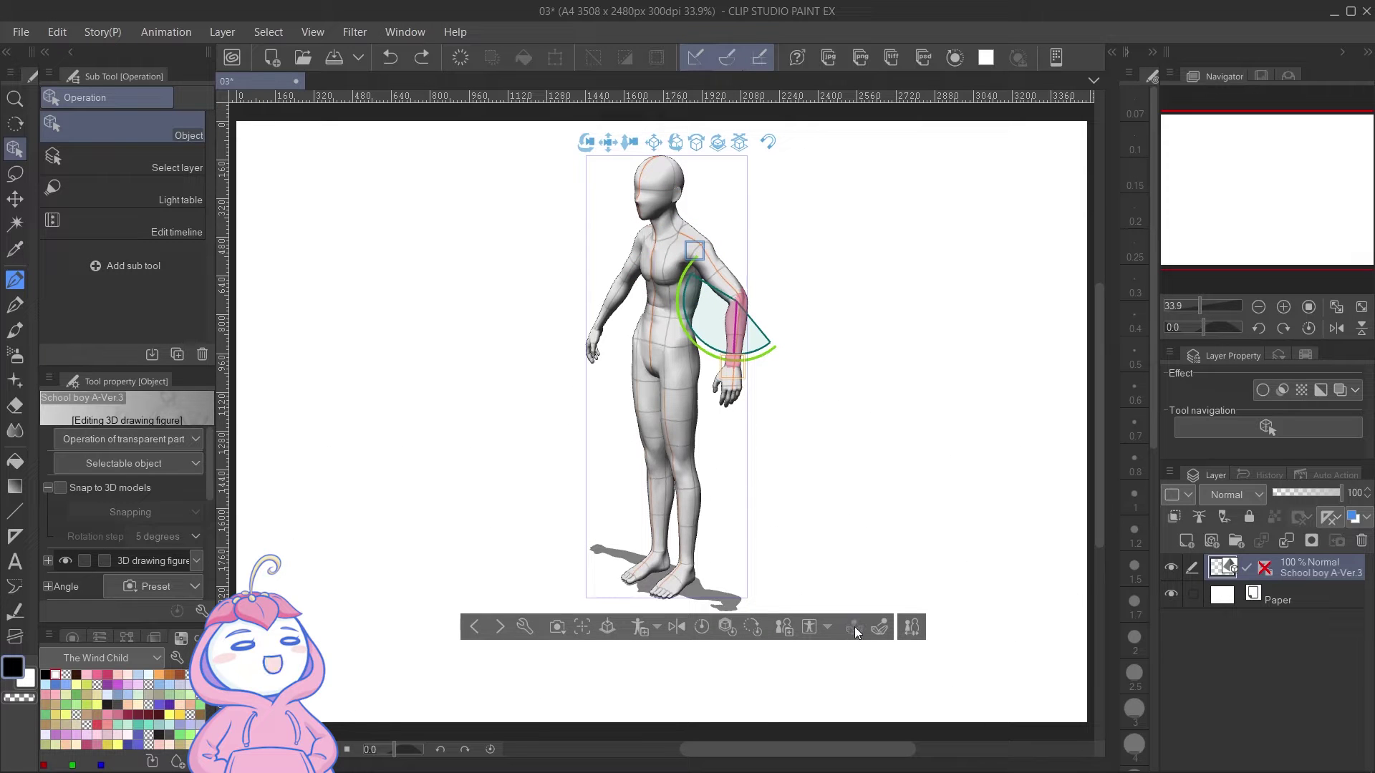
pyautogui.moveTo(728, 363); pyautogui.dragTo(659, 331)
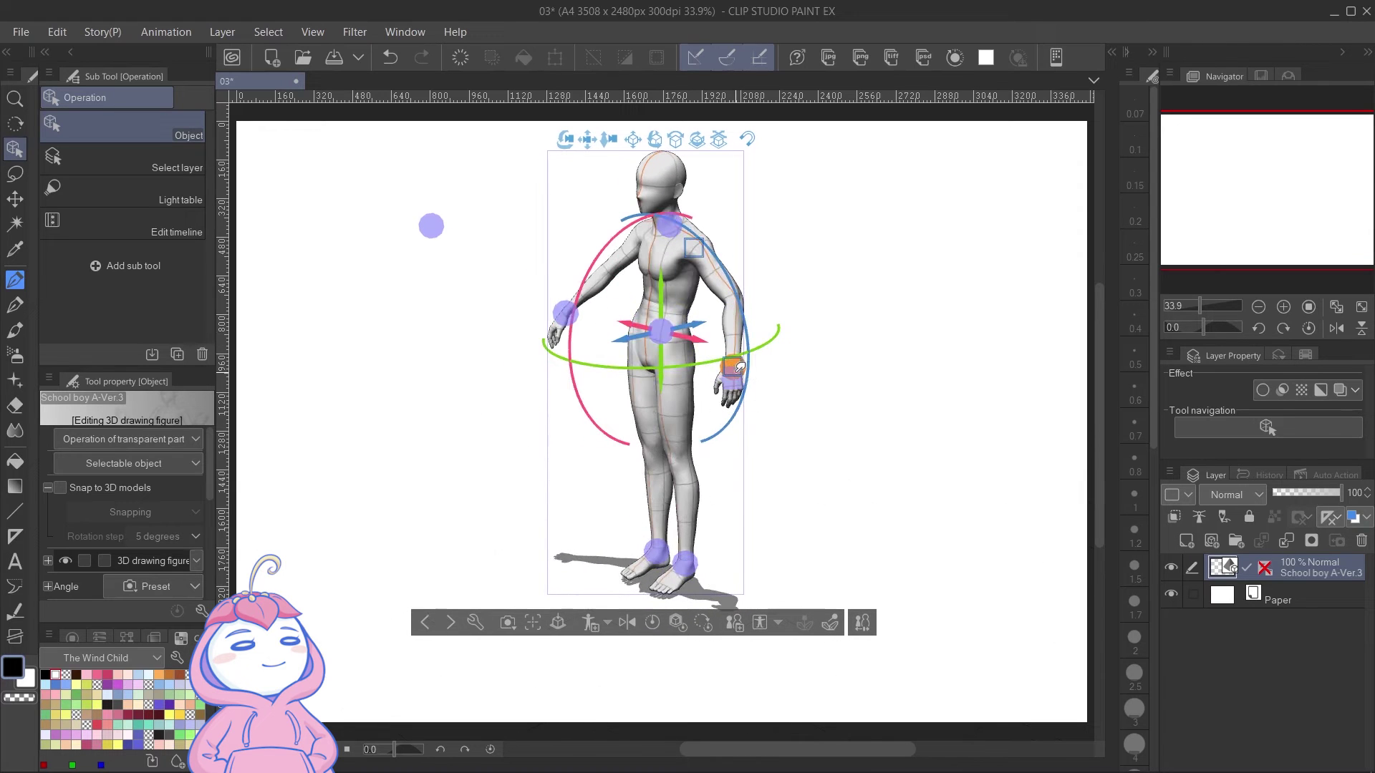
pyautogui.moveTo(742, 362)
pyautogui.mouseDown()
pyautogui.moveTo(716, 336)
pyautogui.moveTo(738, 294)
pyautogui.moveTo(733, 351)
pyautogui.mouseUp()
pyautogui.moveTo(567, 316); pyautogui.dragTo(560, 314)
pyautogui.moveTo(664, 235)
pyautogui.mouseDown()
pyautogui.moveTo(628, 229)
pyautogui.moveTo(666, 236)
pyautogui.mouseUp()
# Move the gaze control point to redirect the head, and undo all posing back to the default standing pose.
pyautogui.hotkey('ctrl', 'z')
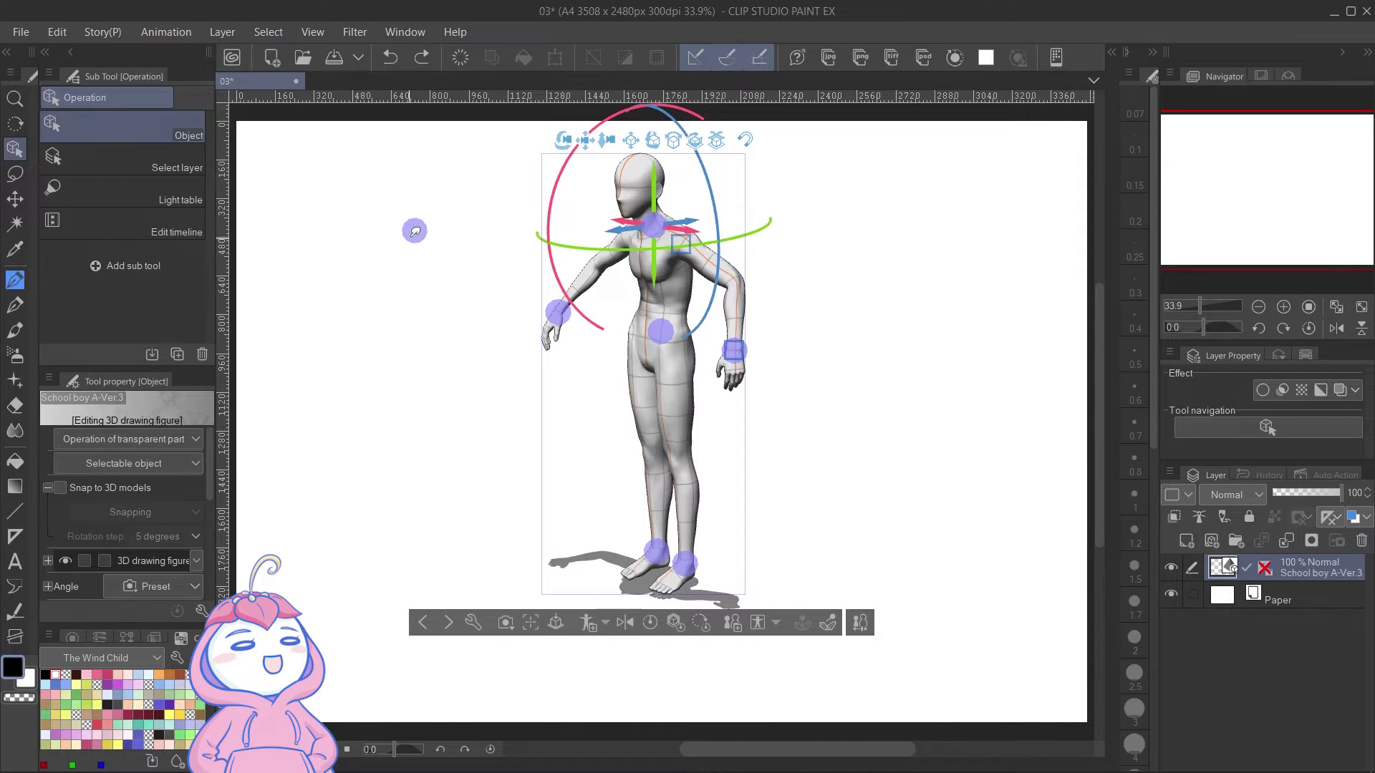
pyautogui.moveTo(415, 230); pyautogui.dragTo(443, 202)
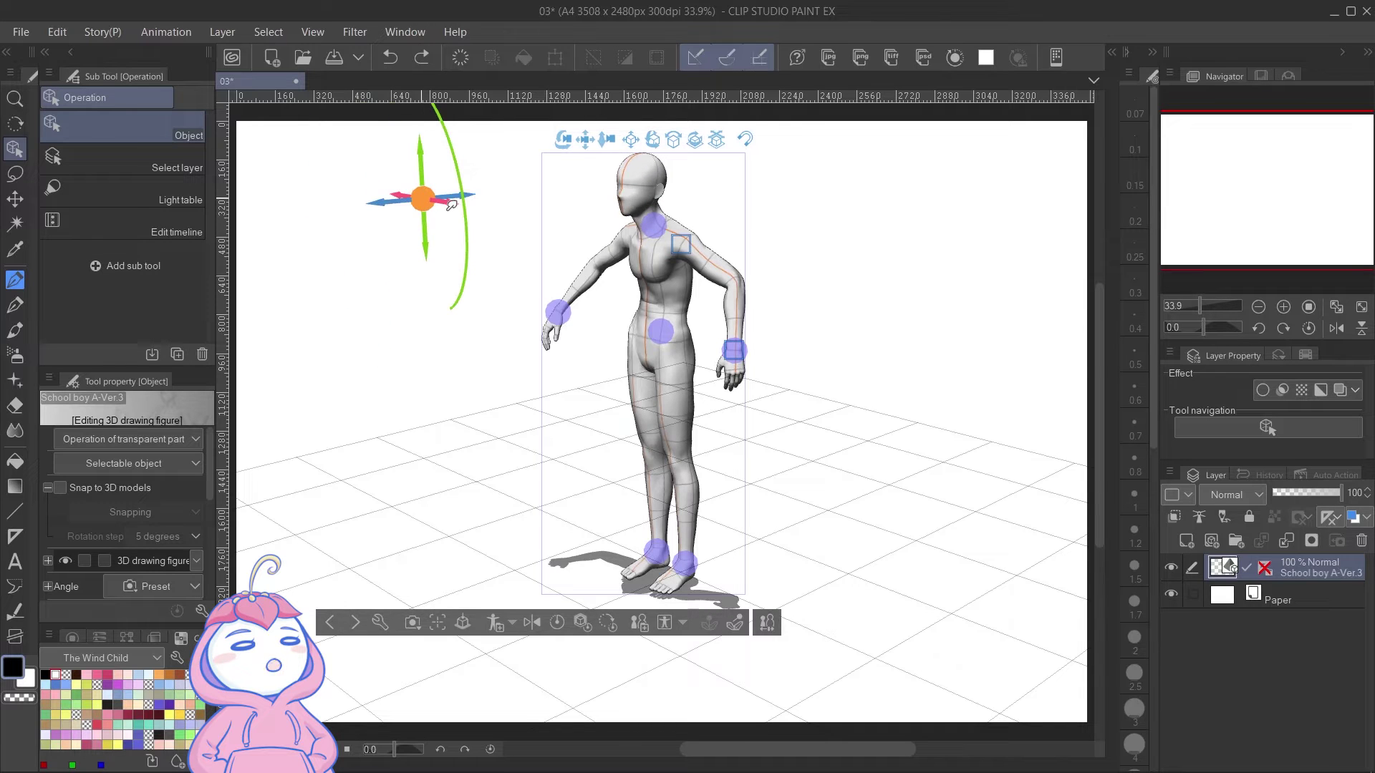
pyautogui.moveTo(539, 212); pyautogui.dragTo(429, 308)
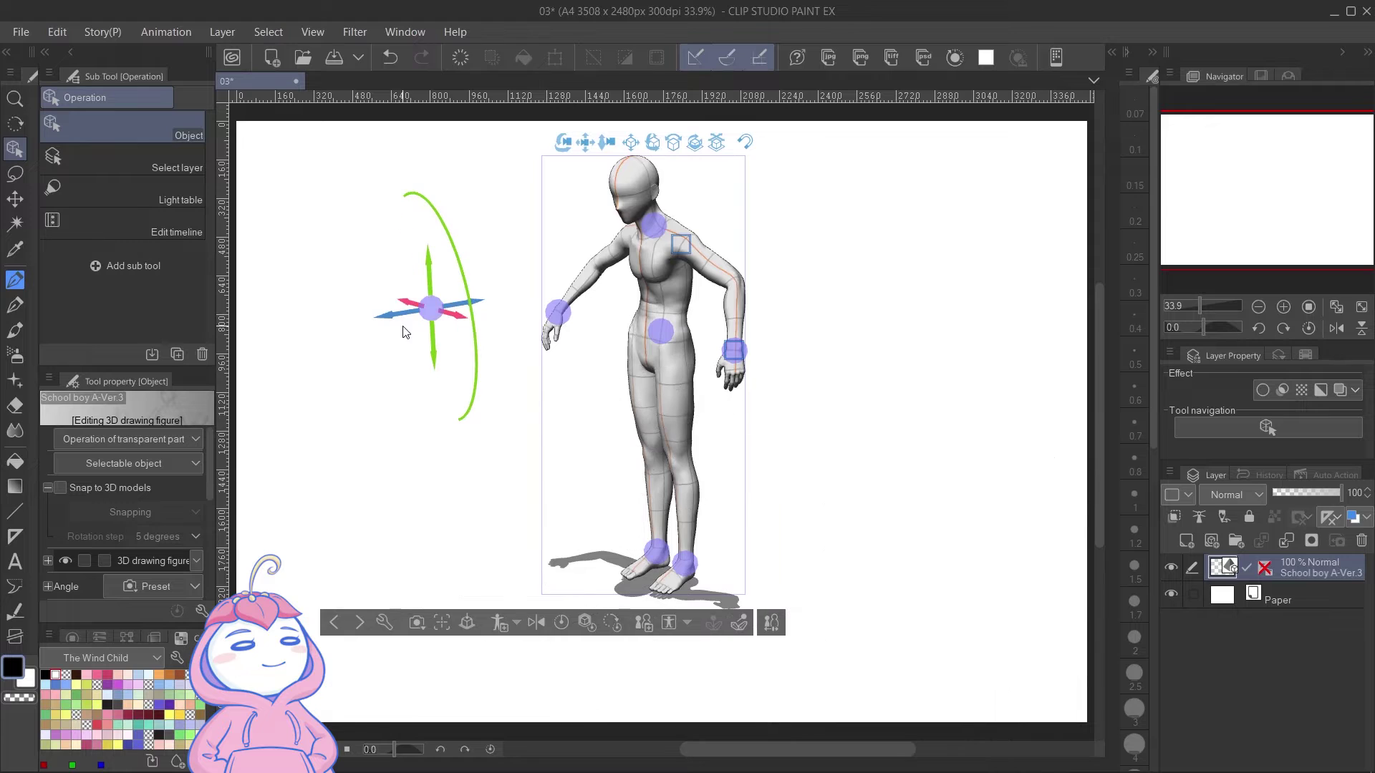
pyautogui.hotkey('ctrl', 'z')
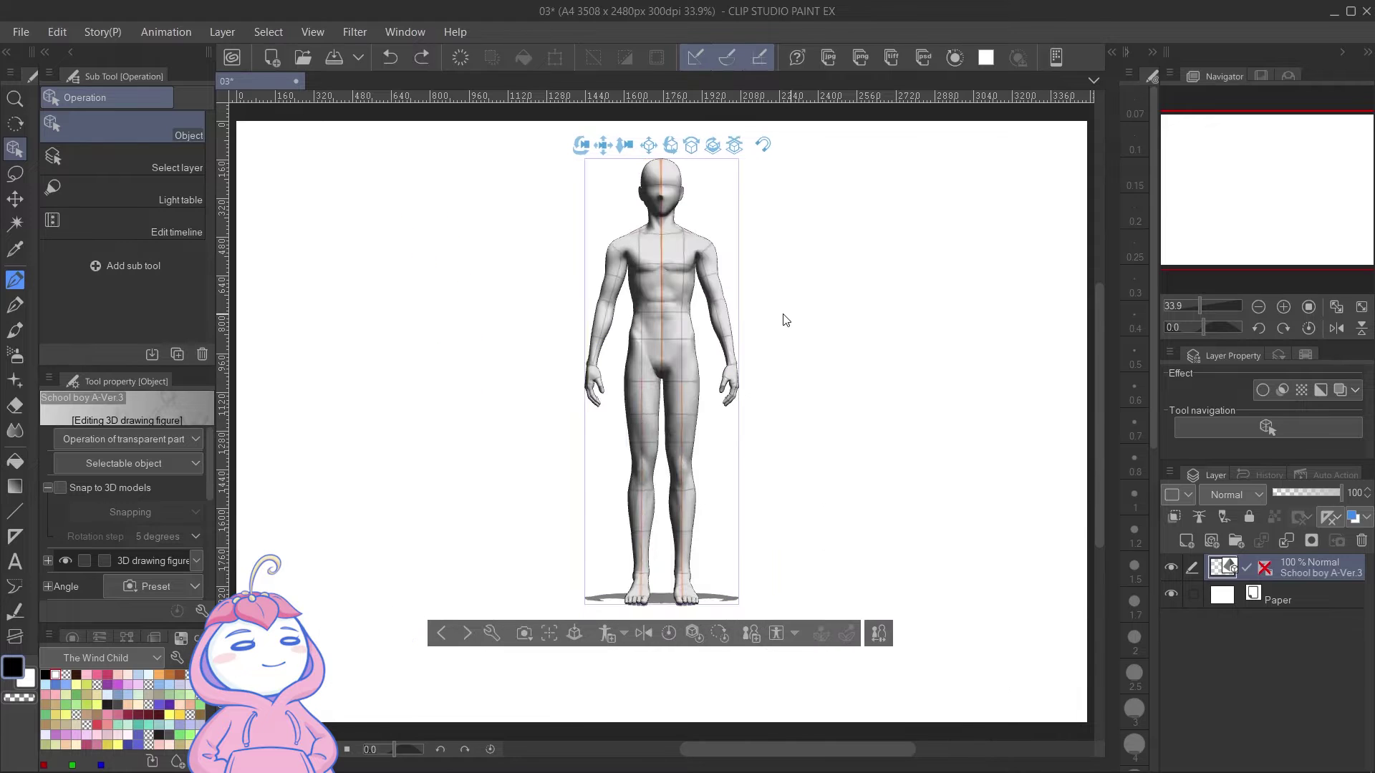
# Pull both of the figure's forearms outward and upward away from the body, and shift the upper torso.
pyautogui.click(730, 342)
pyautogui.moveTo(751, 345); pyautogui.dragTo(754, 305)
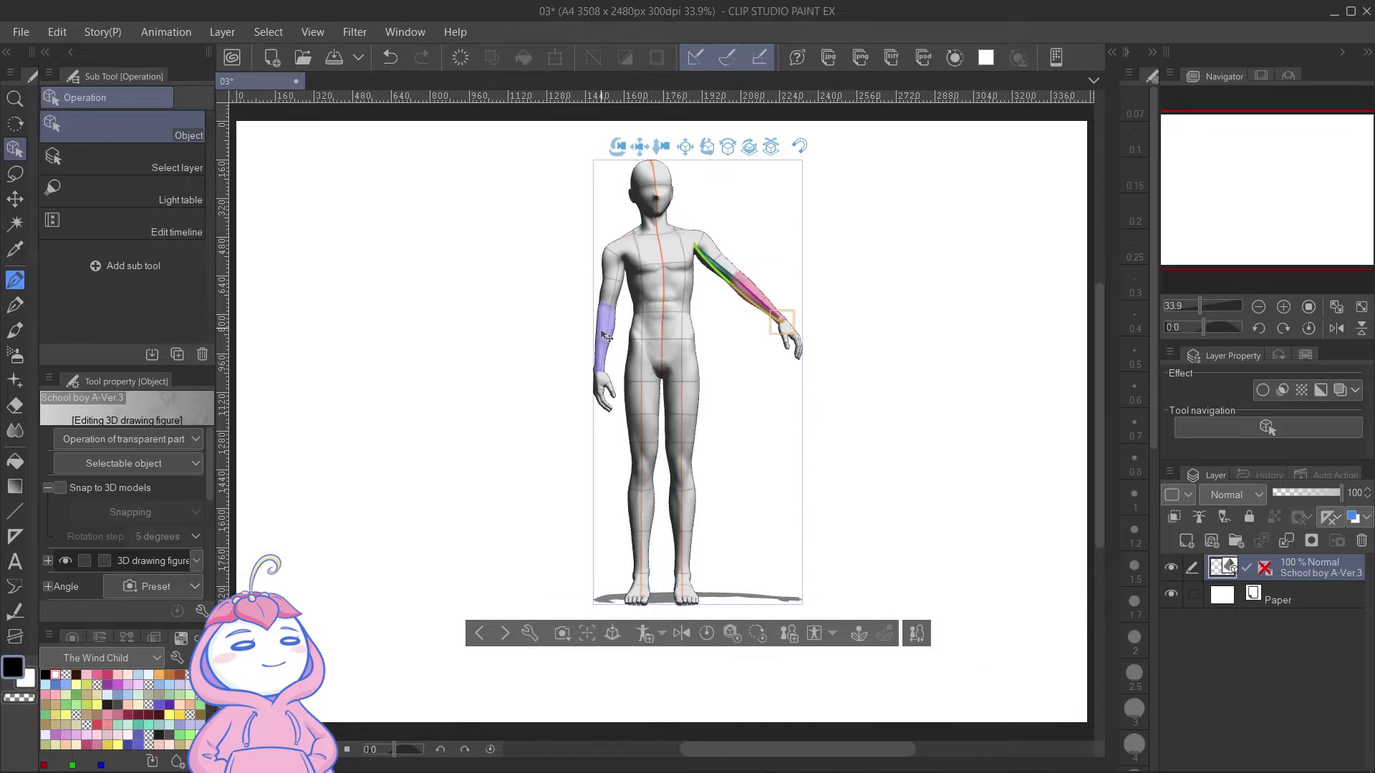
pyautogui.moveTo(603, 326); pyautogui.dragTo(522, 289)
pyautogui.moveTo(669, 253); pyautogui.dragTo(620, 285)
# Turn on snapping to 3D models and swing the figure's legs apart into a wide stride.
pyautogui.click(761, 150)
pyautogui.click(715, 273)
pyautogui.click(674, 424)
pyautogui.moveTo(673, 348); pyautogui.dragTo(677, 278)
pyautogui.click(661, 437)
pyautogui.moveTo(613, 350); pyautogui.dragTo(1081, 476)
# Rotate the figure's waist to face the torso forward, and bend the left arm across the chest.
pyautogui.click(672, 307)
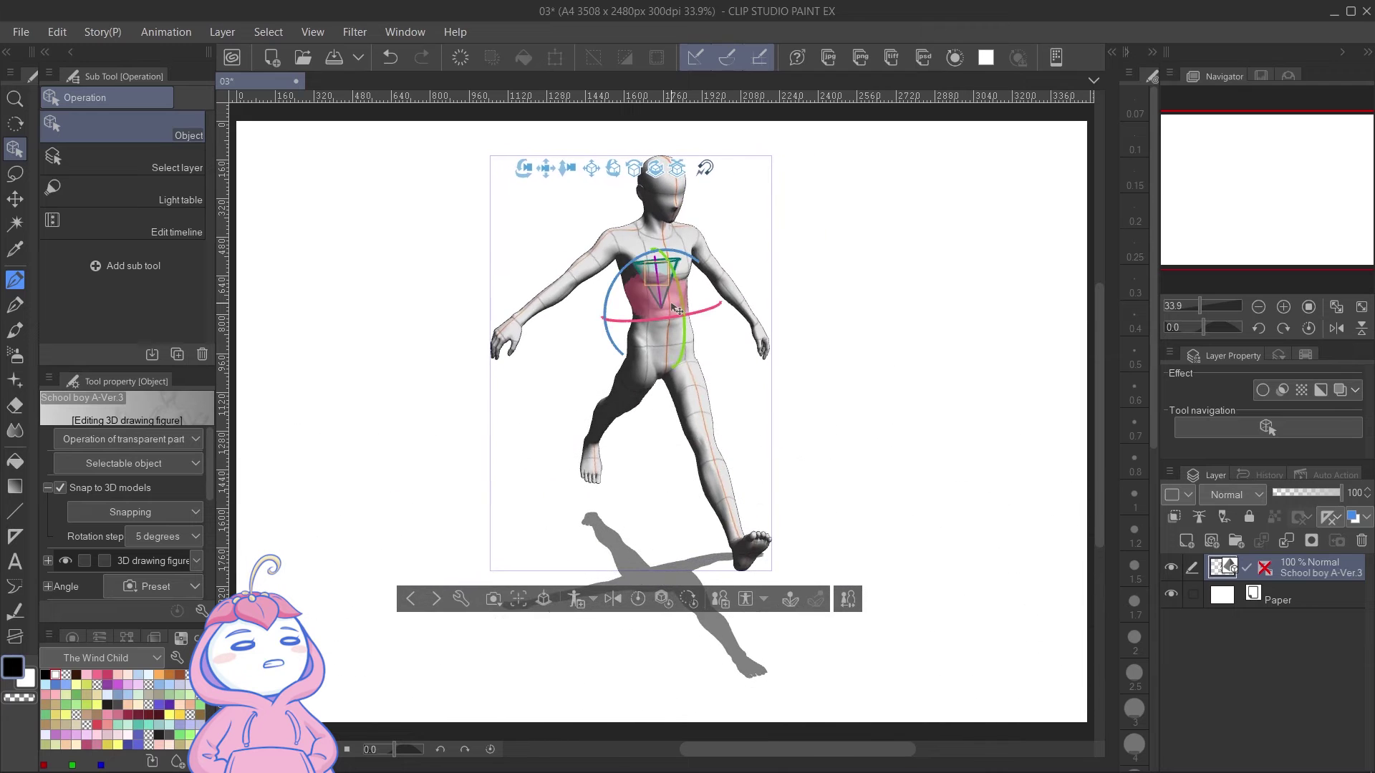
pyautogui.moveTo(671, 315); pyautogui.dragTo(446, 326)
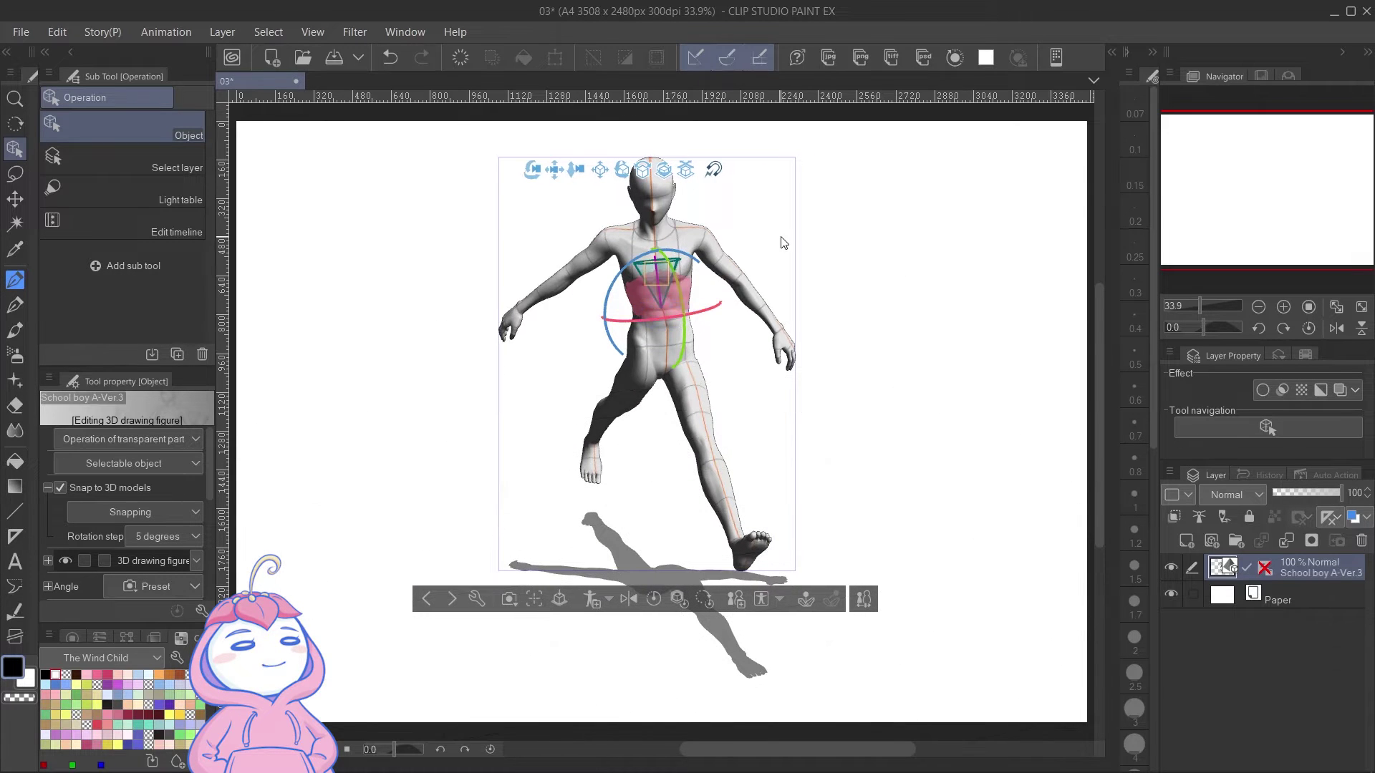
pyautogui.click(764, 314)
pyautogui.moveTo(739, 326); pyautogui.dragTo(788, 254)
pyautogui.click(722, 261)
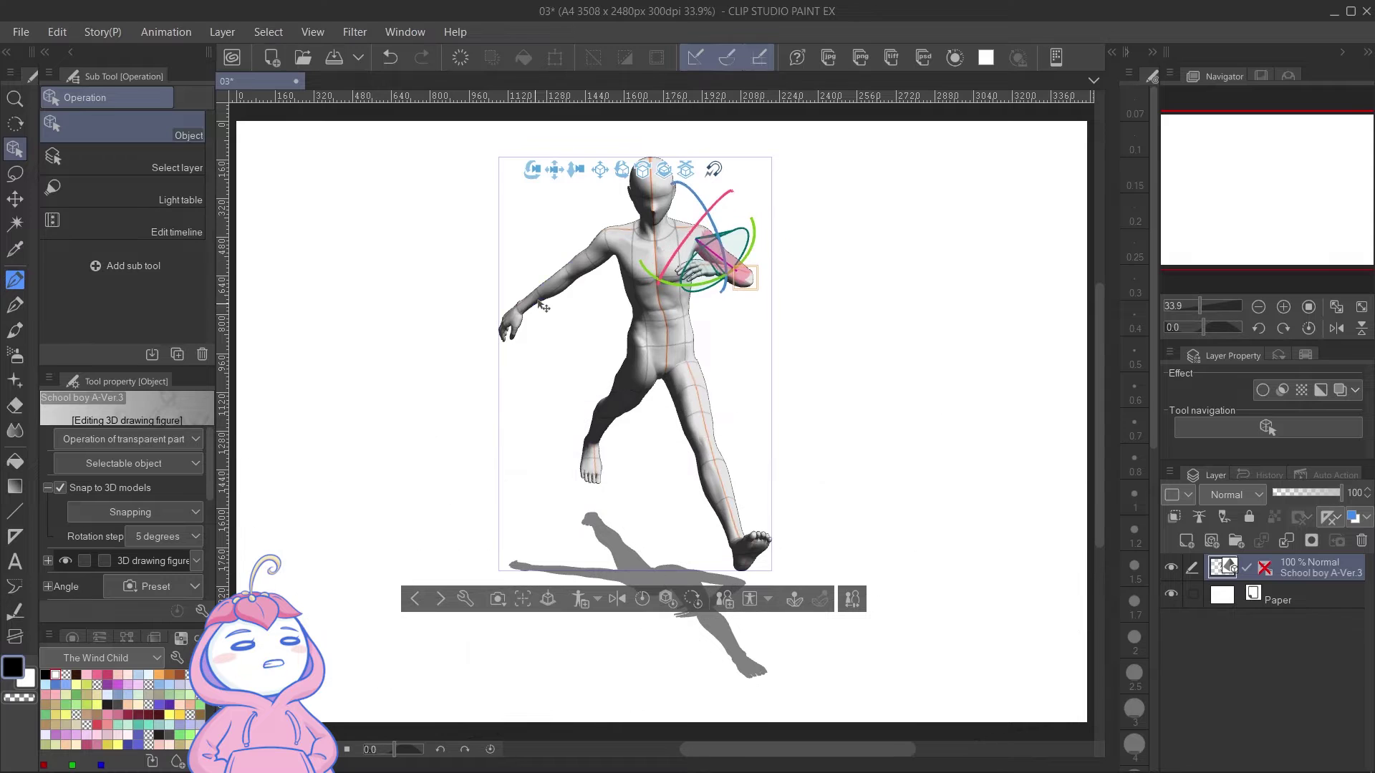
# Lower the figure's right upper arm beside the torso and bend its forearm forward at the elbow.
pyautogui.click(536, 306)
pyautogui.moveTo(557, 309); pyautogui.dragTo(807, 215)
pyautogui.click(589, 274)
pyautogui.moveTo(600, 286); pyautogui.dragTo(645, 285)
# Adjust both thighs and lower legs from the side to form a running pose with the rear knee bent.
pyautogui.moveTo(783, 414); pyautogui.dragTo(954, 355)
pyautogui.click(518, 463)
pyautogui.moveTo(609, 400); pyautogui.dragTo(620, 450)
pyautogui.click(770, 451)
pyautogui.moveTo(805, 421); pyautogui.dragTo(798, 441)
pyautogui.click(606, 411)
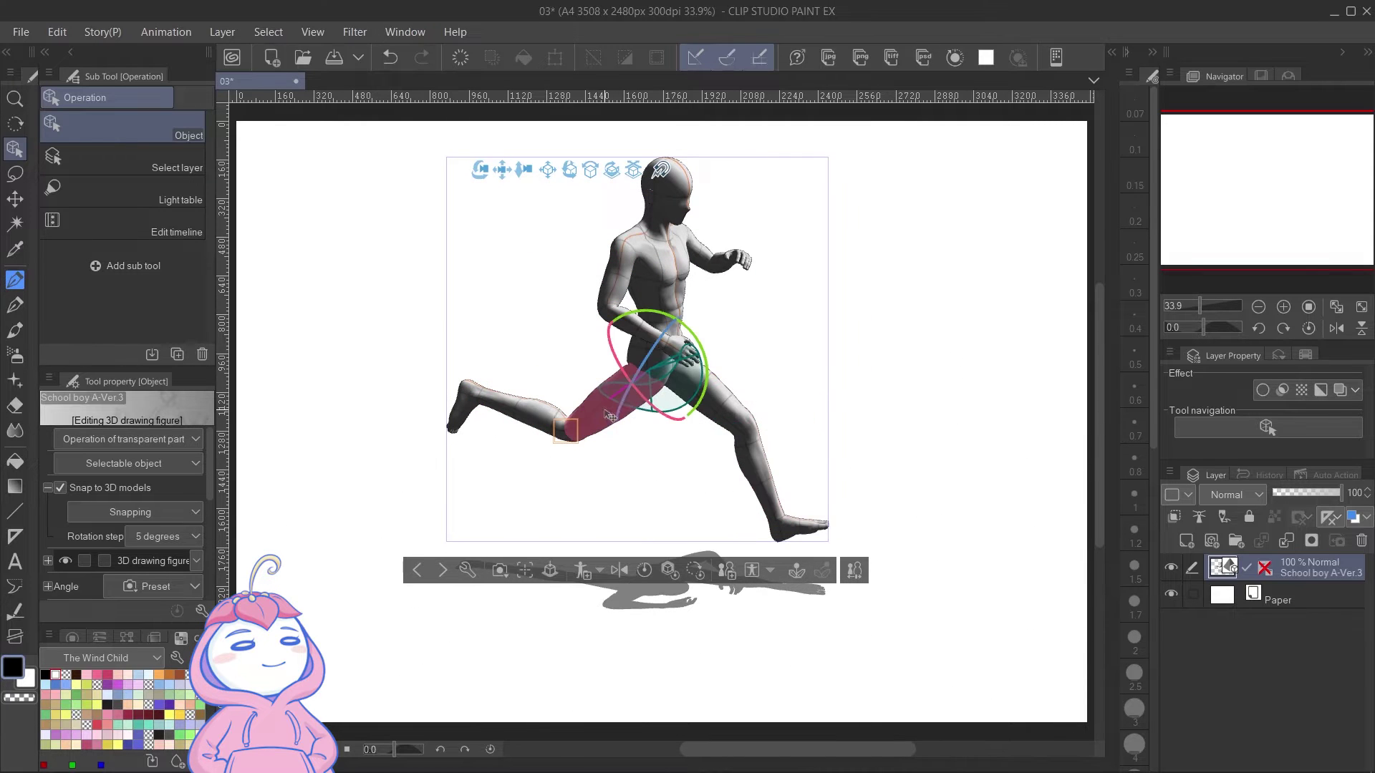
pyautogui.moveTo(690, 408); pyautogui.dragTo(695, 388)
pyautogui.moveTo(823, 407); pyautogui.dragTo(723, 416)
# Apply the Hold a plastic bag and OK sign hand poses from the 3D pose materials to the figure.
pyautogui.click(1111, 51)
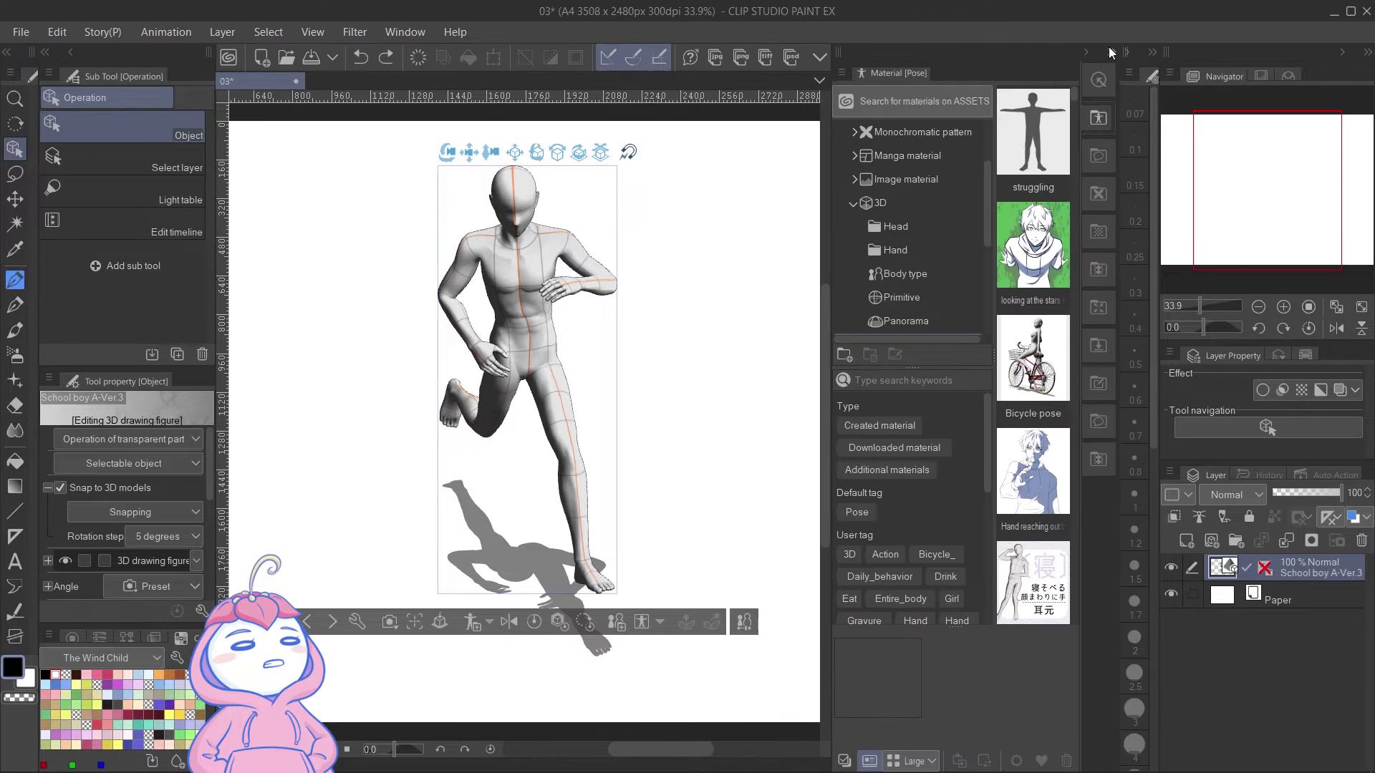
pyautogui.click(886, 216)
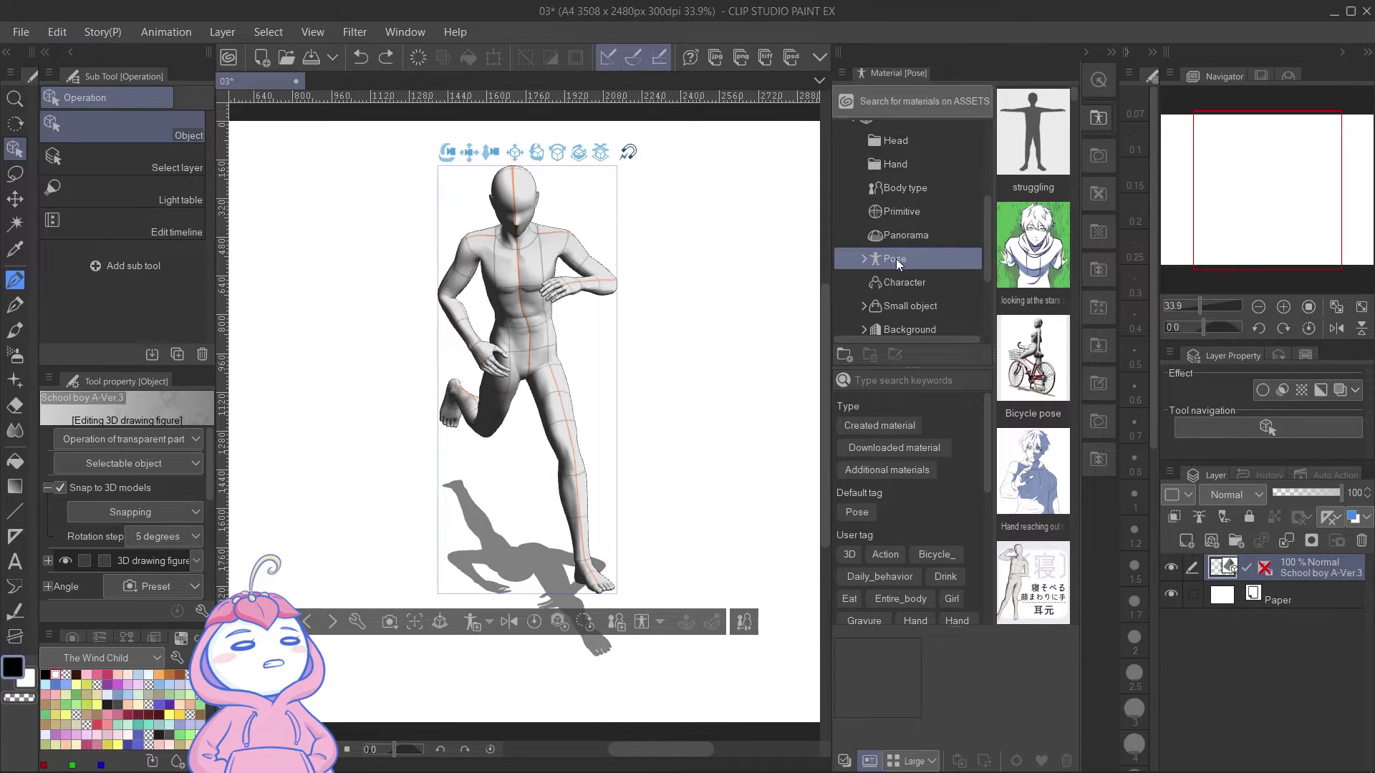
pyautogui.click(865, 258)
pyautogui.click(911, 308)
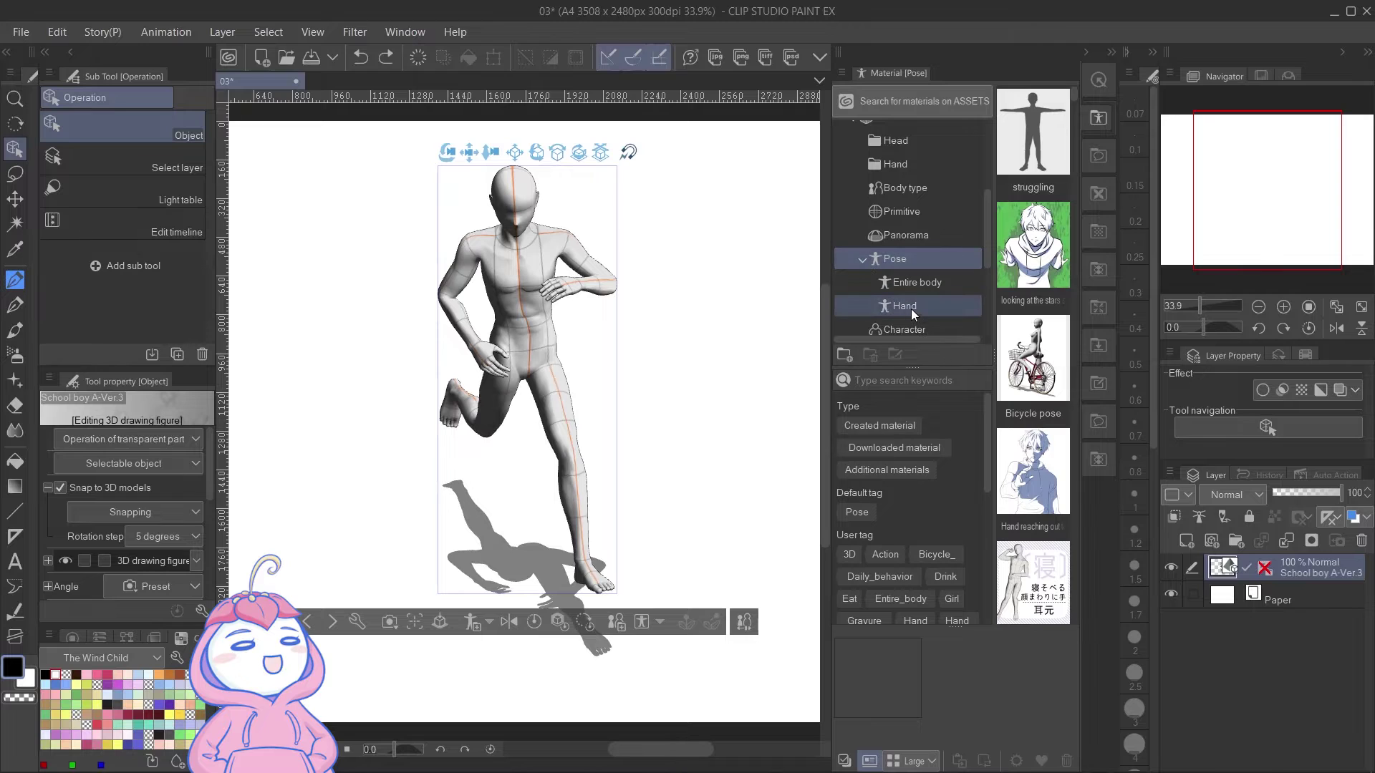
pyautogui.moveTo(1033, 244); pyautogui.dragTo(559, 280)
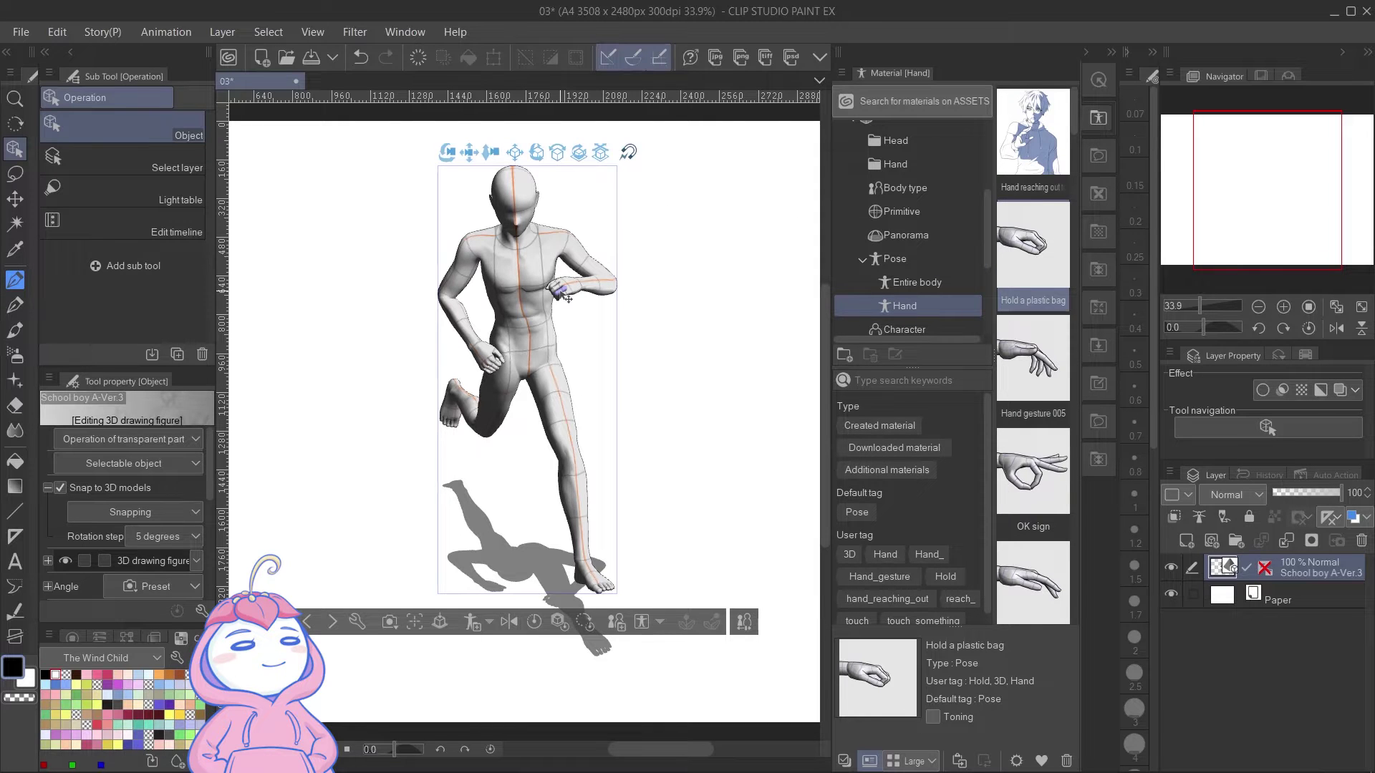
pyautogui.moveTo(1033, 494); pyautogui.dragTo(481, 322)
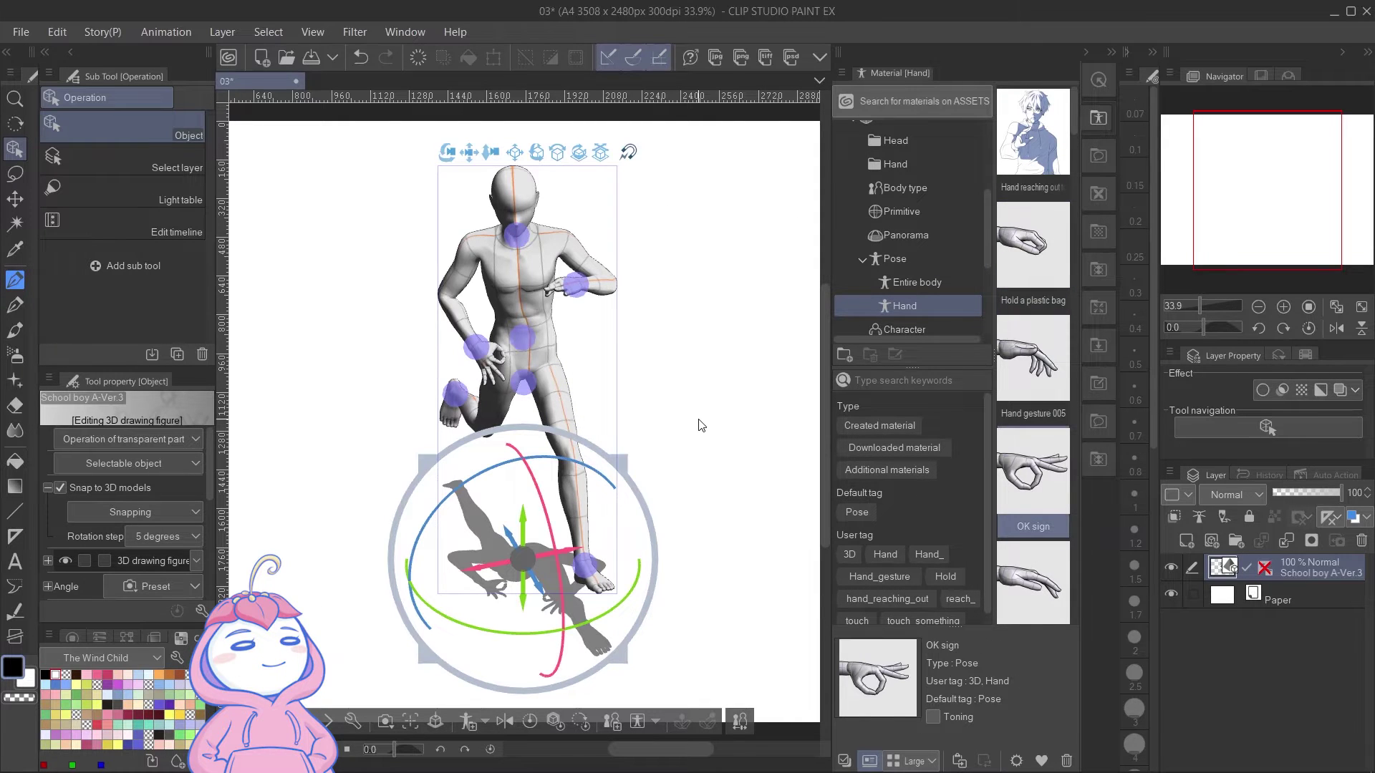
# Apply the Hold an egg hand pose material to the figure.
pyautogui.scroll(-4, 1065, 570)
pyautogui.scroll(-3, 1059, 570)
pyautogui.moveTo(1043, 500); pyautogui.dragTo(556, 248)
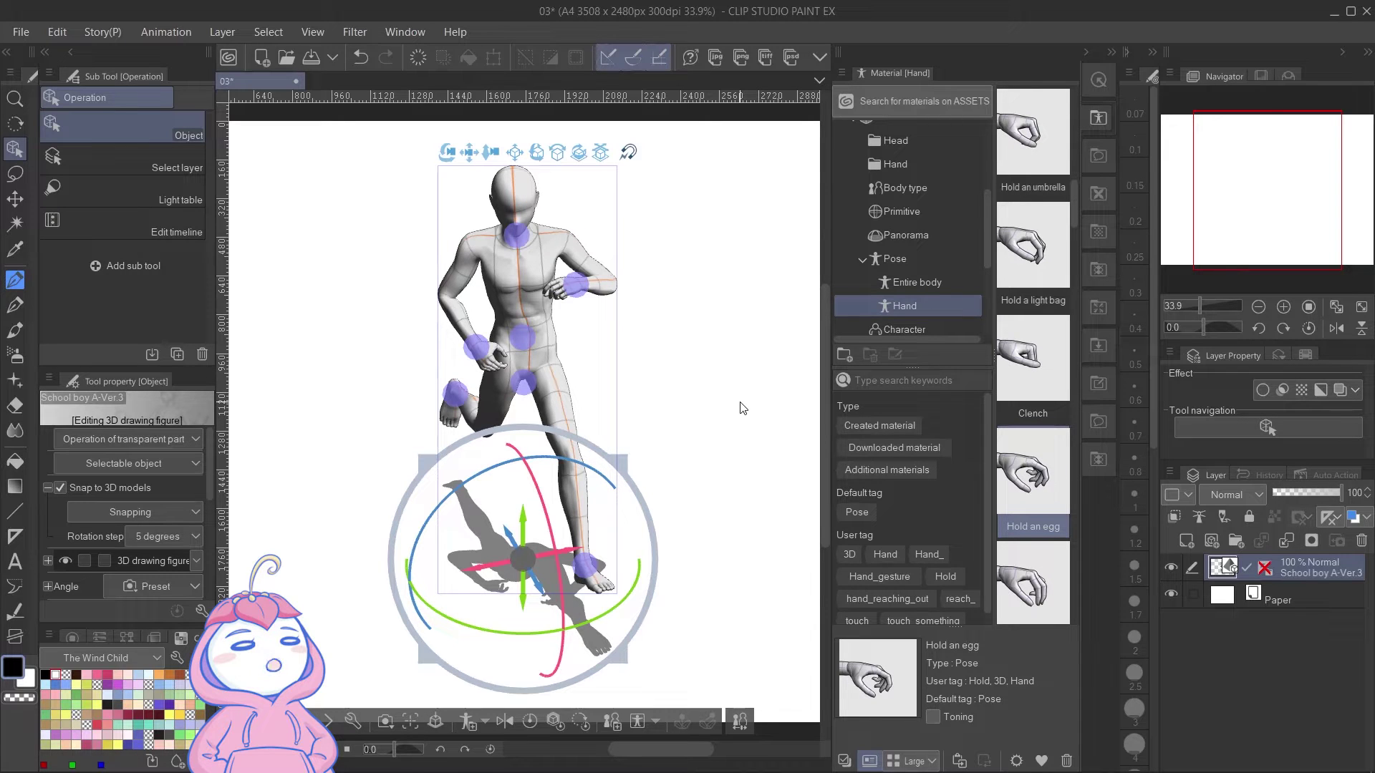
pyautogui.click(1113, 50)
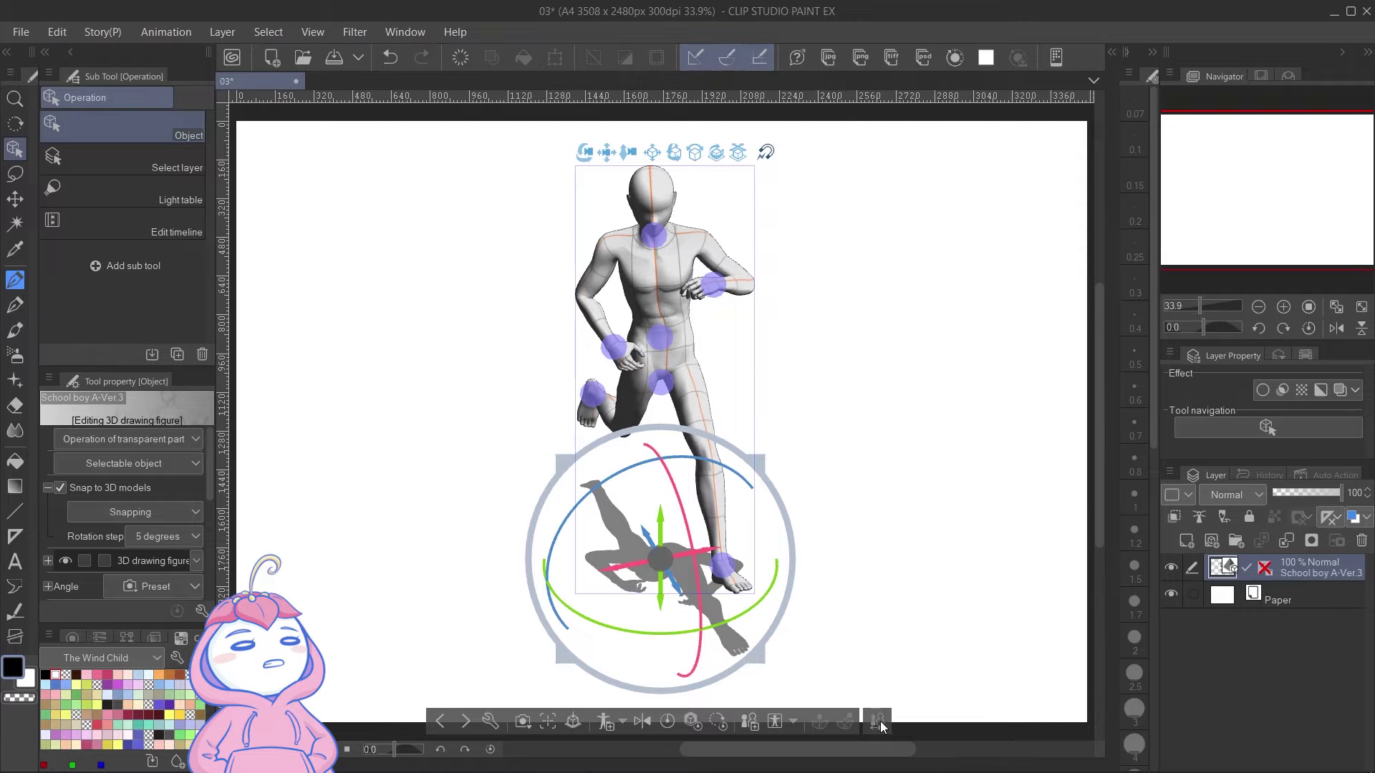
# Open the figure's detailed pose settings and spread the fingers of both hands with the hand pose control.
pyautogui.click(878, 722)
pyautogui.scroll(5, 717, 361)
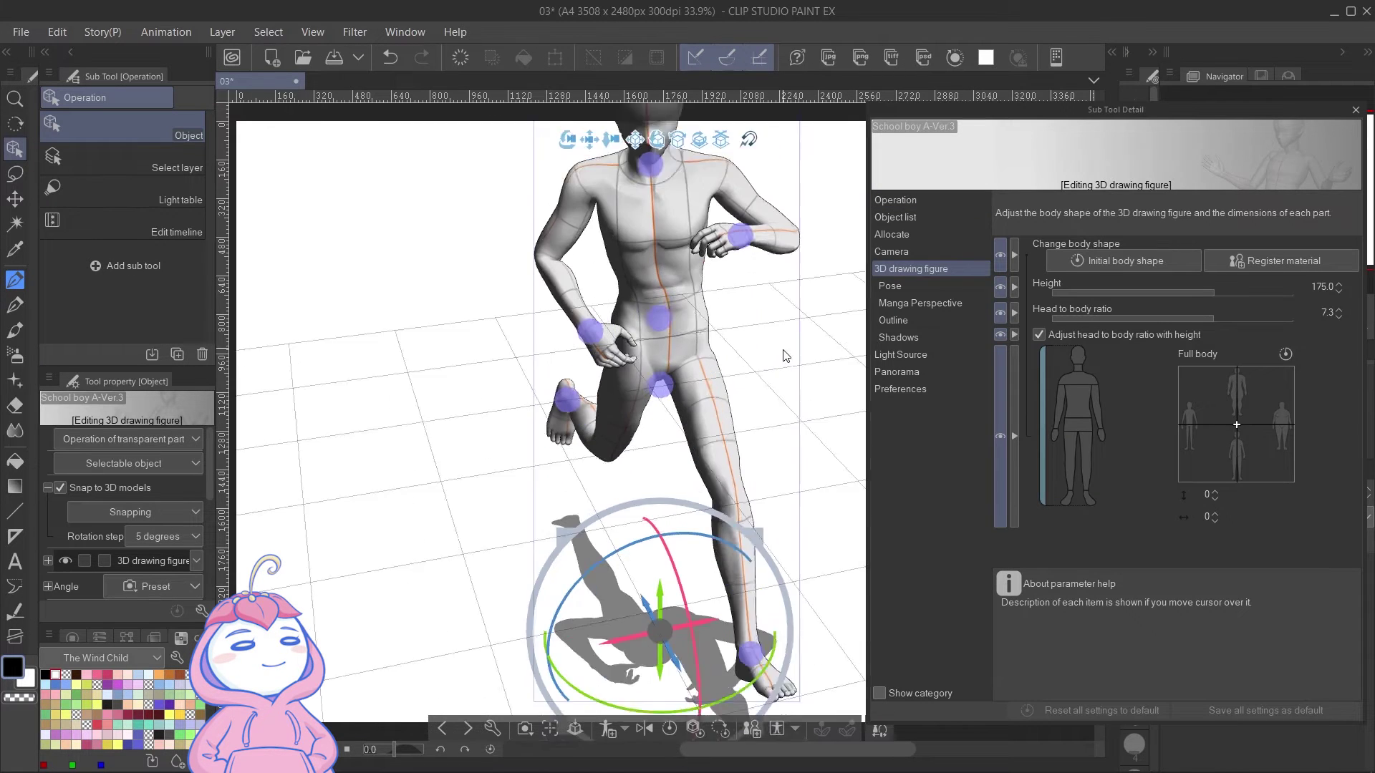
pyautogui.scroll(5, 724, 380)
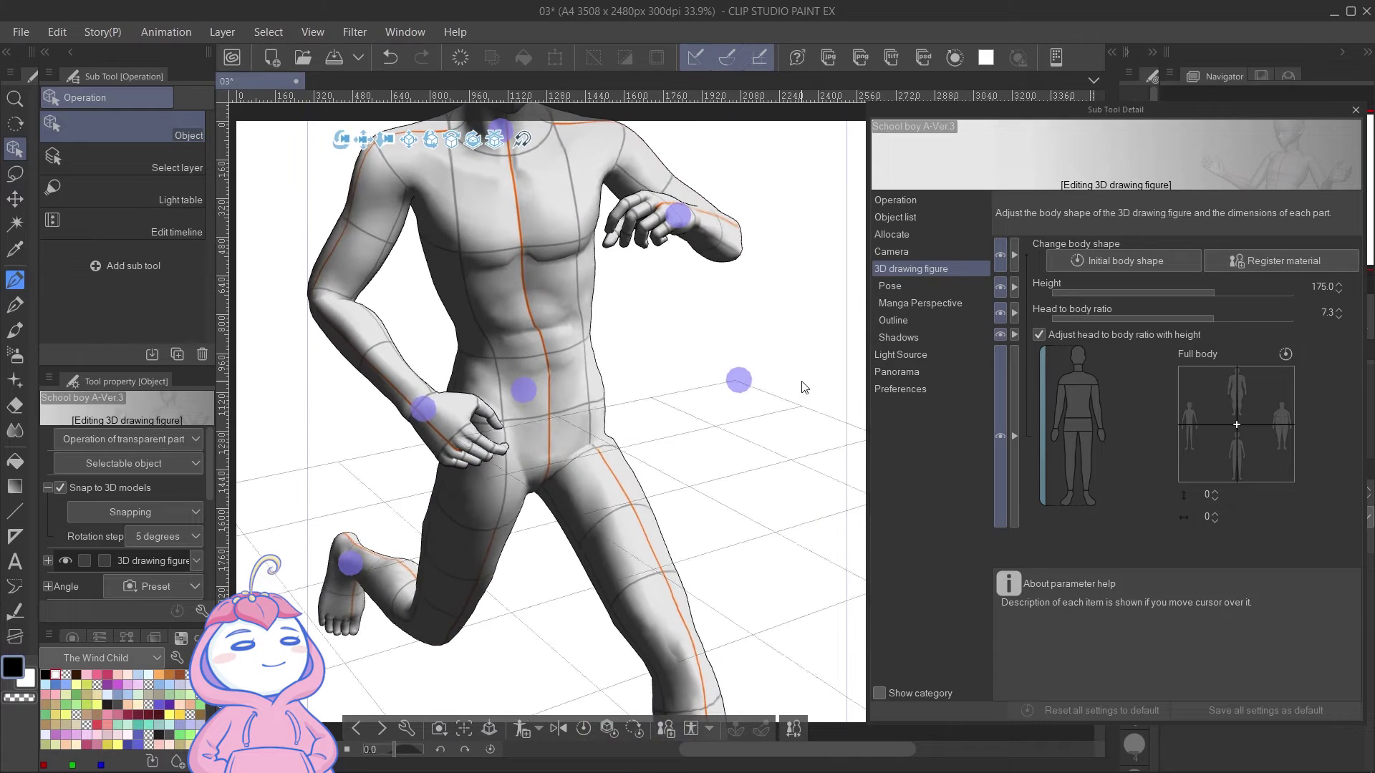
pyautogui.click(939, 289)
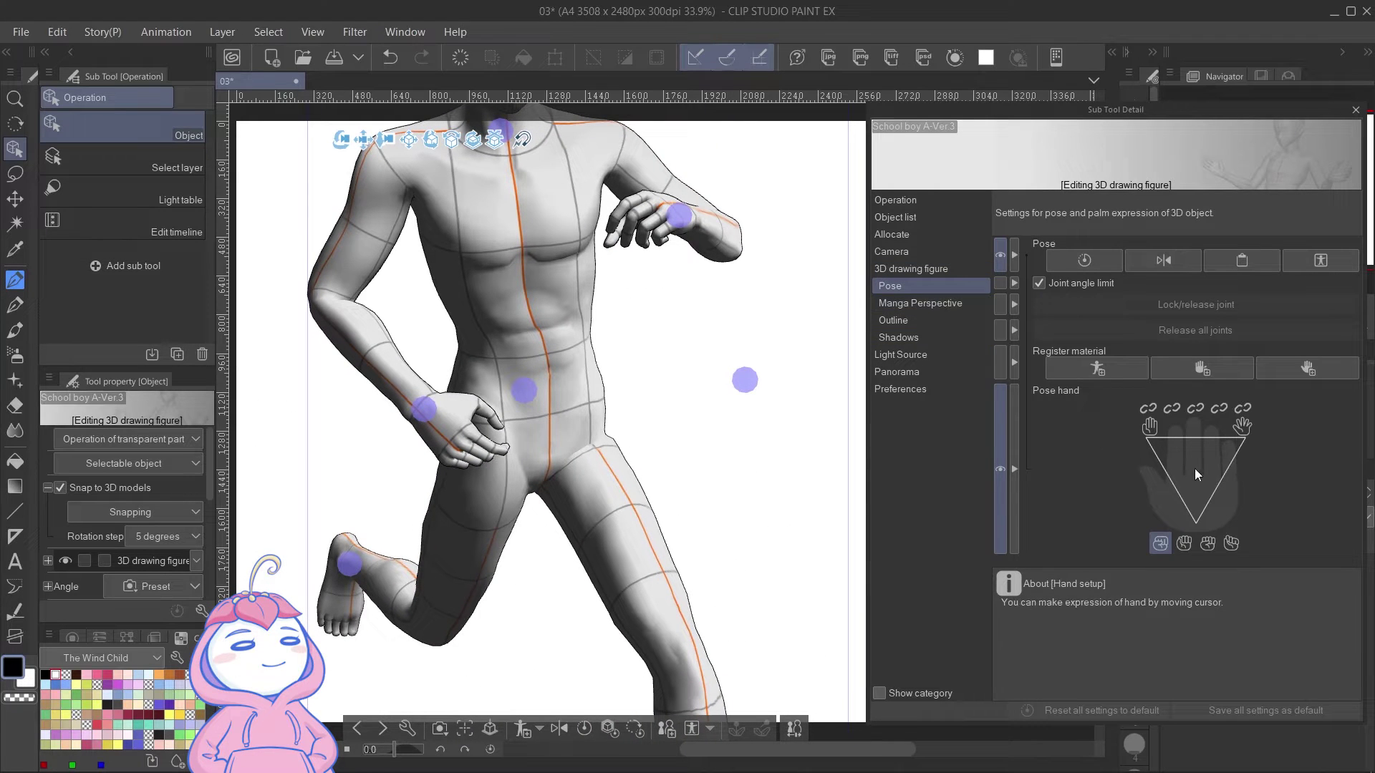
pyautogui.click(1148, 429)
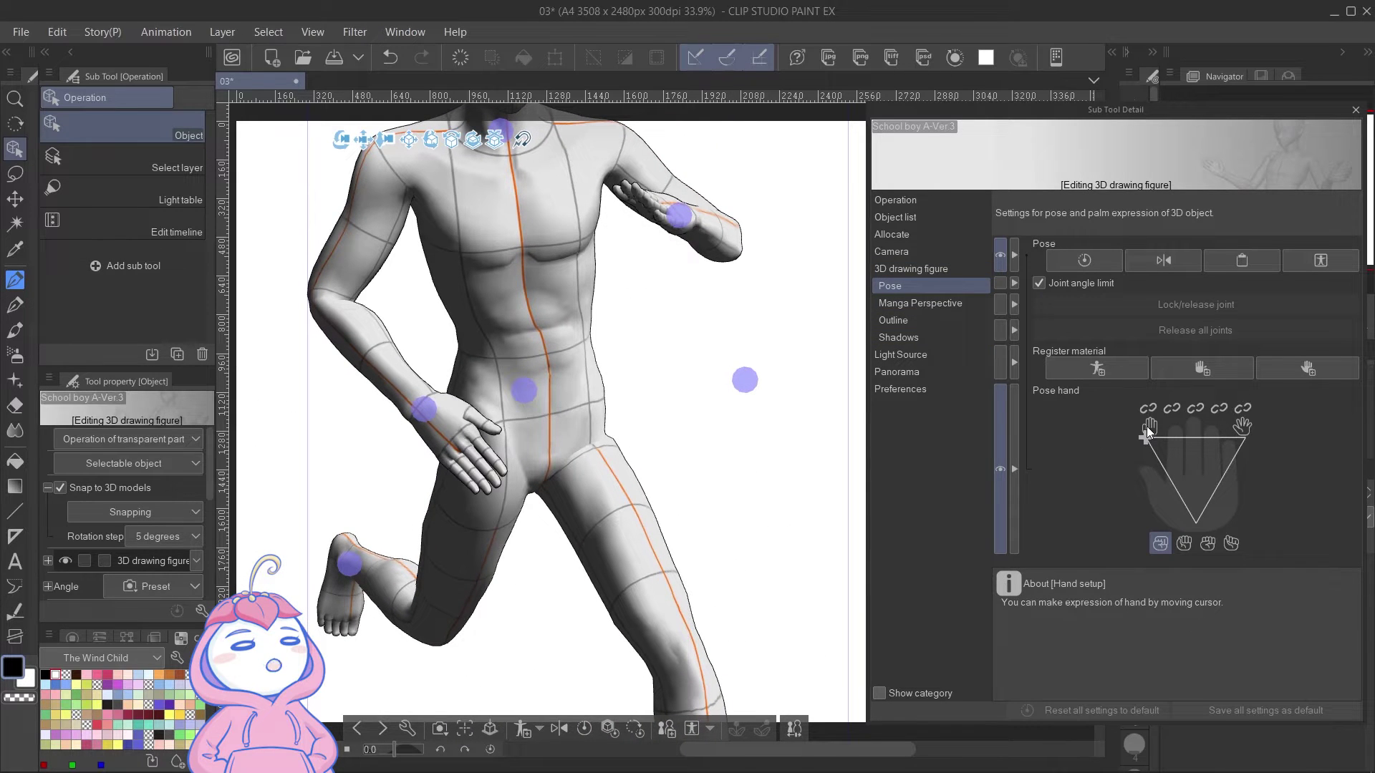
pyautogui.click(1248, 428)
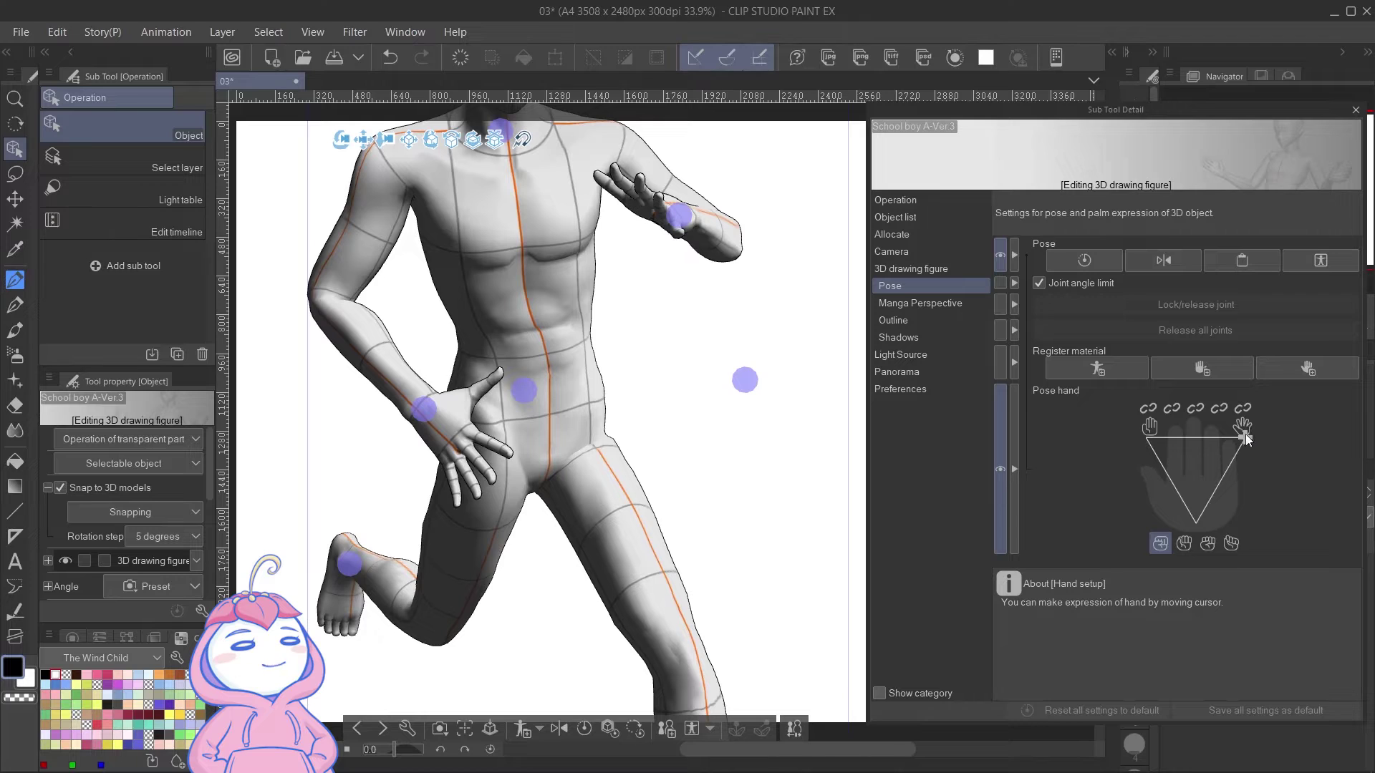
pyautogui.moveTo(1192, 452)
pyautogui.mouseDown()
pyautogui.moveTo(1223, 502)
pyautogui.moveTo(1168, 453)
pyautogui.moveTo(1248, 487)
pyautogui.moveTo(1161, 456)
pyautogui.moveTo(1158, 439)
pyautogui.moveTo(1229, 453)
pyautogui.mouseUp()
# Compare the fist types, lock the index finger and curl the other fingers so both hands point.
pyautogui.click(1207, 543)
pyautogui.click(1232, 545)
pyautogui.click(1184, 543)
pyautogui.click(1207, 544)
pyautogui.click(1231, 544)
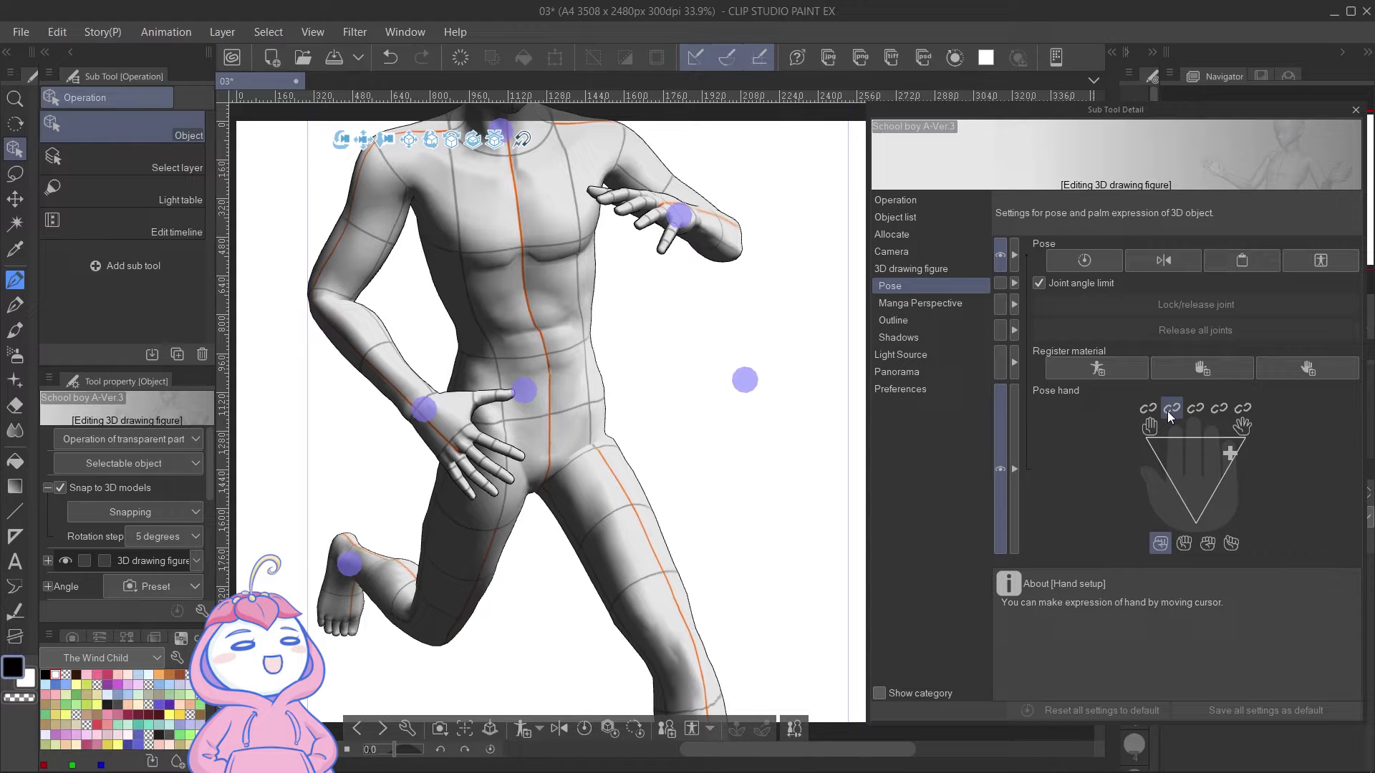
pyautogui.click(1231, 544)
pyautogui.click(1162, 544)
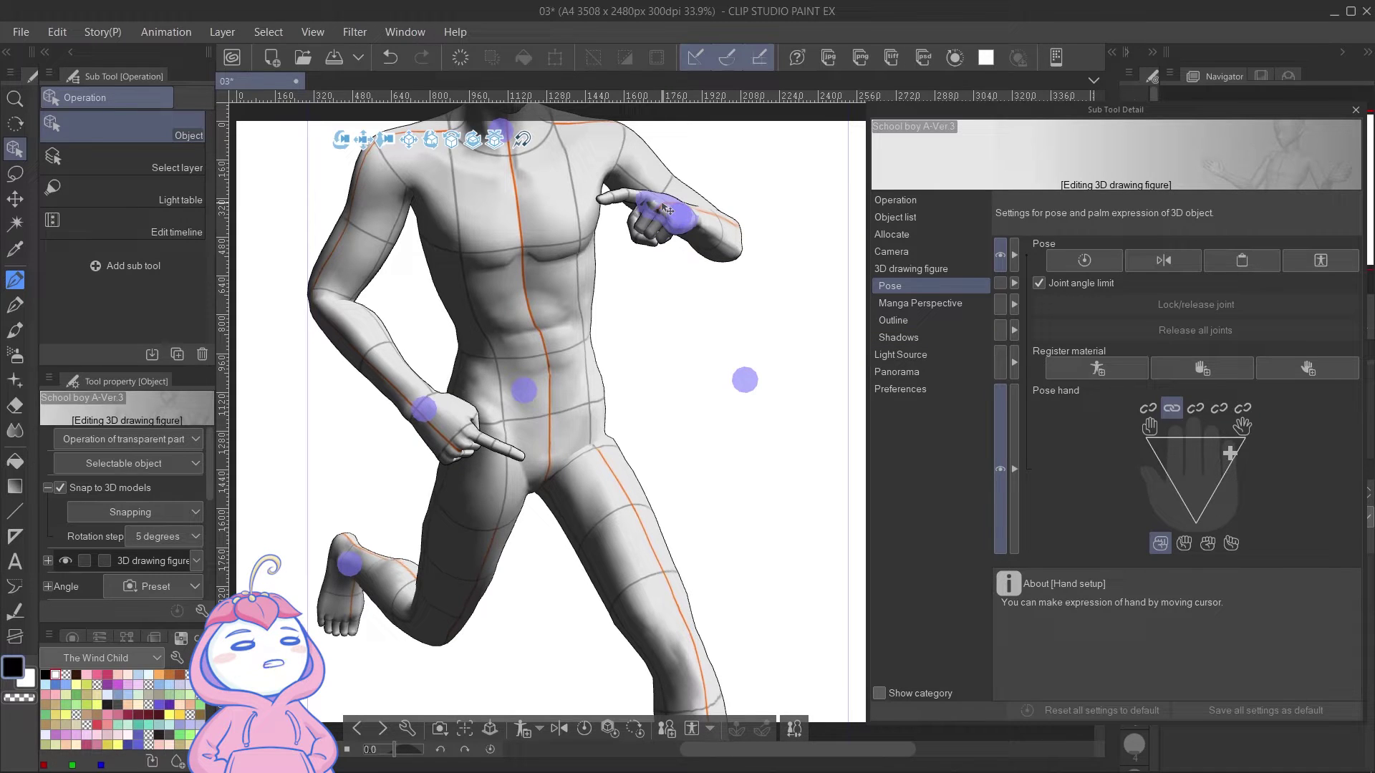
# Select only the figure's left hand and clench it into a fist.
pyautogui.click(667, 208)
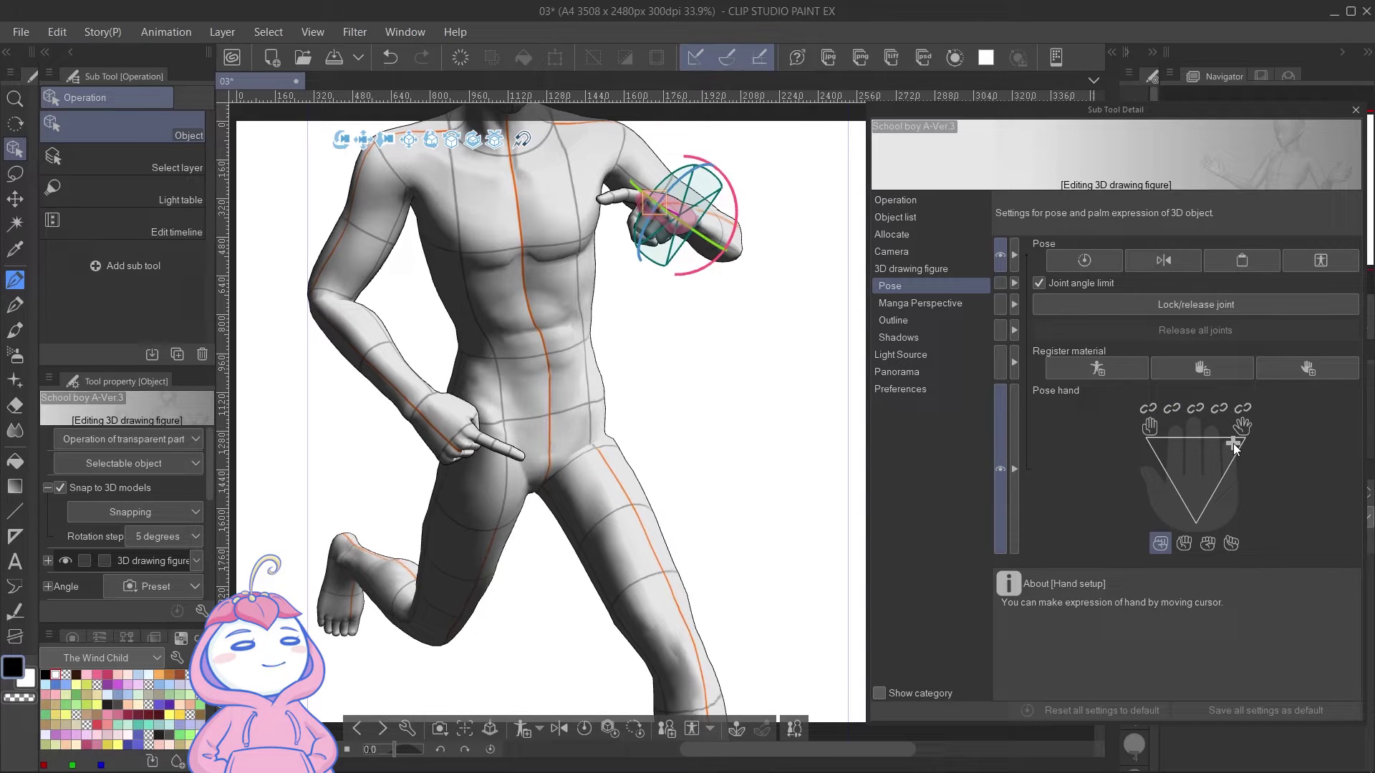
pyautogui.moveTo(1209, 484); pyautogui.dragTo(1202, 489)
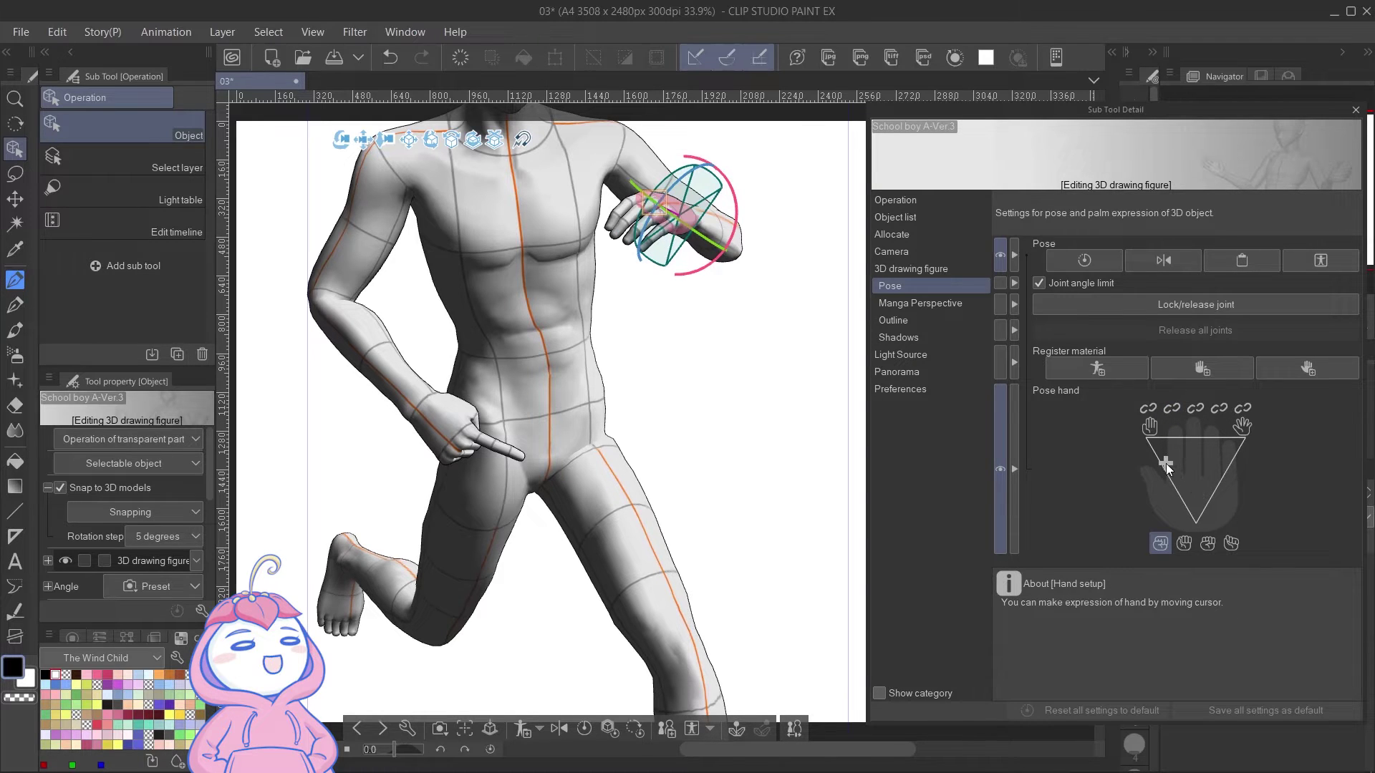
pyautogui.click(1243, 444)
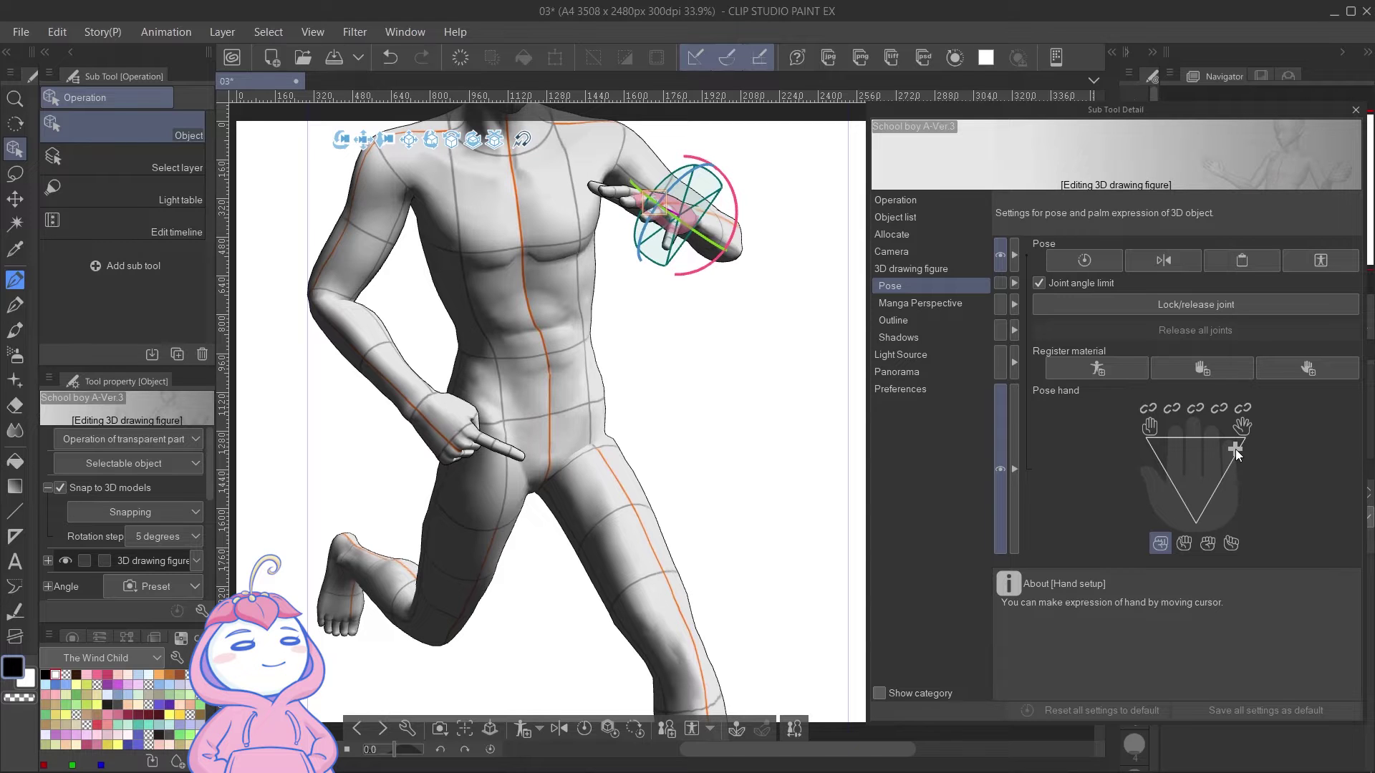
pyautogui.click(1184, 543)
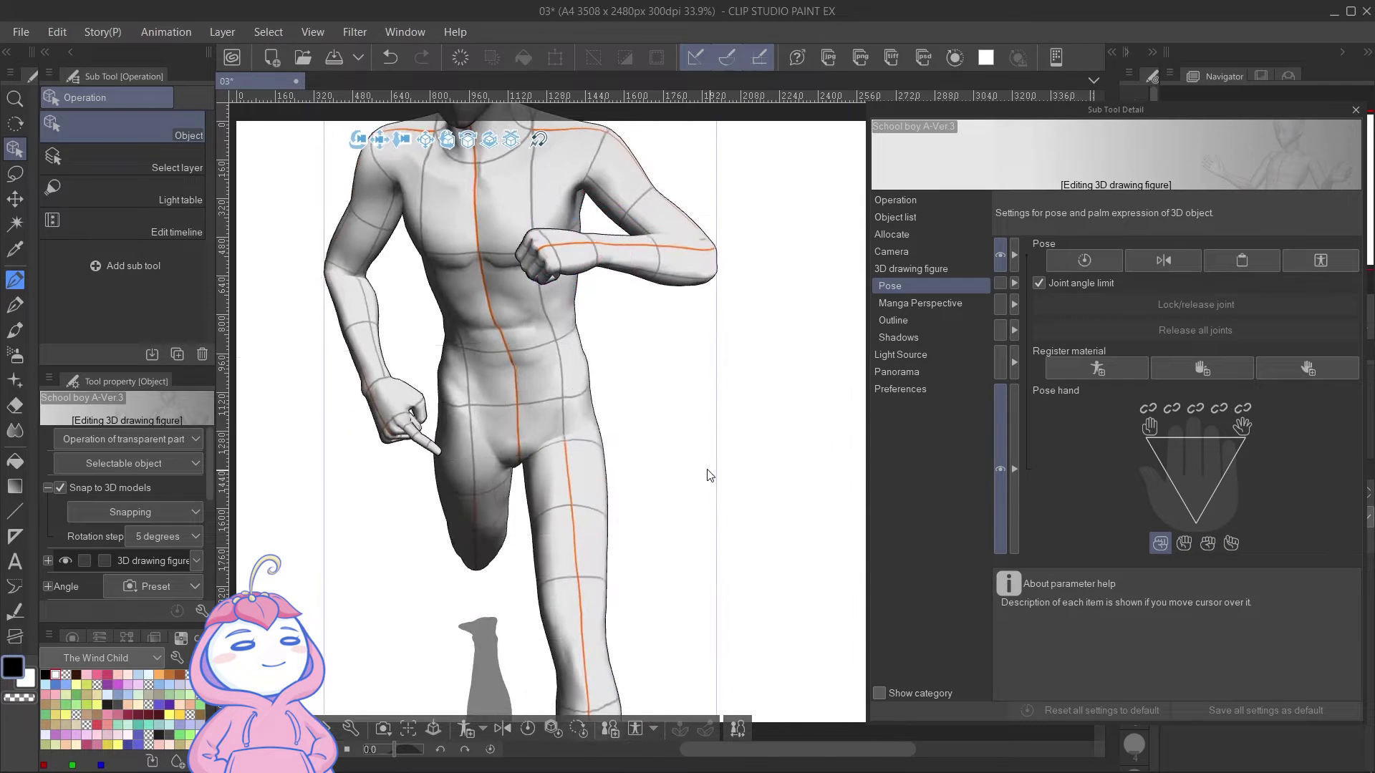
# Try to rotate the figure's hands at the wrists.
pyautogui.moveTo(708, 475); pyautogui.dragTo(577, 483)
pyautogui.moveTo(387, 401); pyautogui.dragTo(252, 398)
pyautogui.click(514, 261)
pyautogui.moveTo(528, 216); pyautogui.dragTo(548, 232)
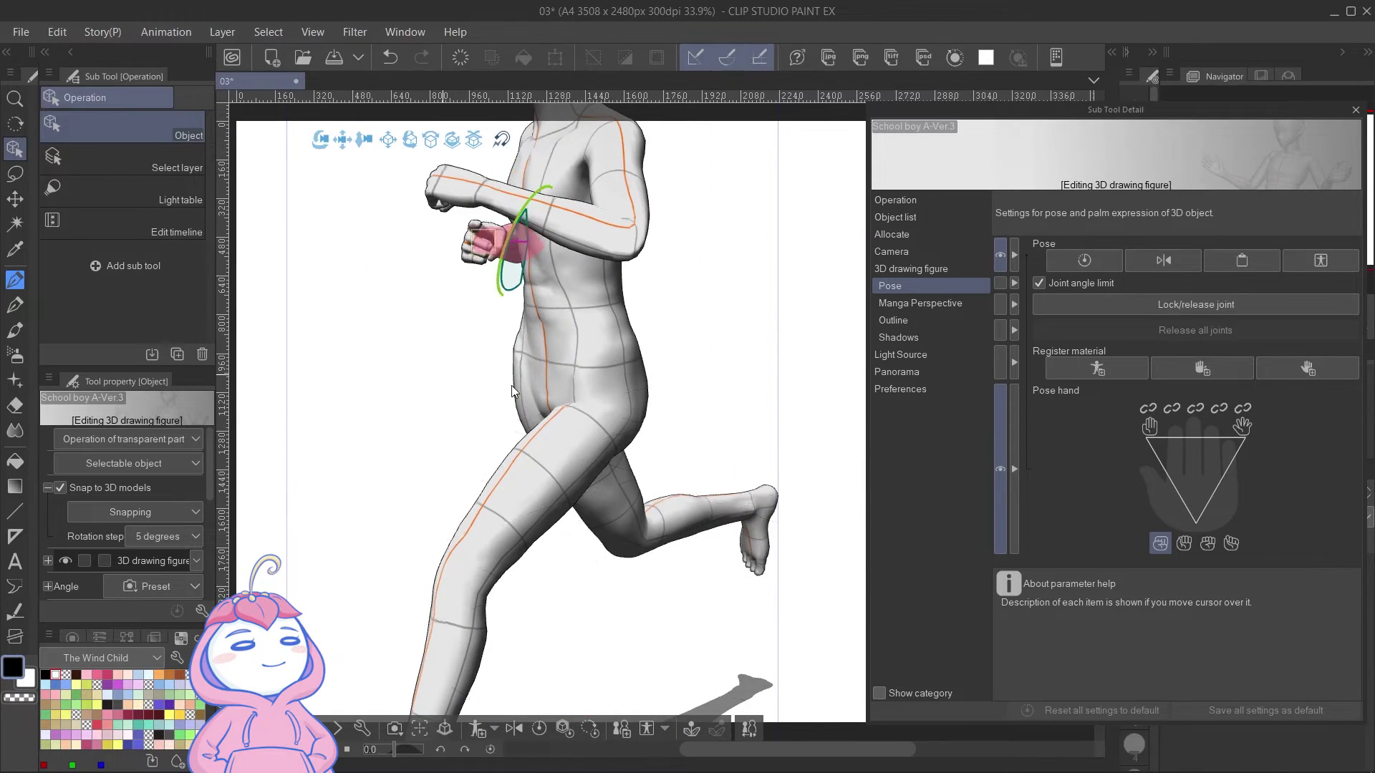
pyautogui.moveTo(272, 236); pyautogui.dragTo(374, 236)
pyautogui.click(350, 222)
pyautogui.moveTo(437, 182); pyautogui.dragTo(545, 232)
pyautogui.click(600, 233)
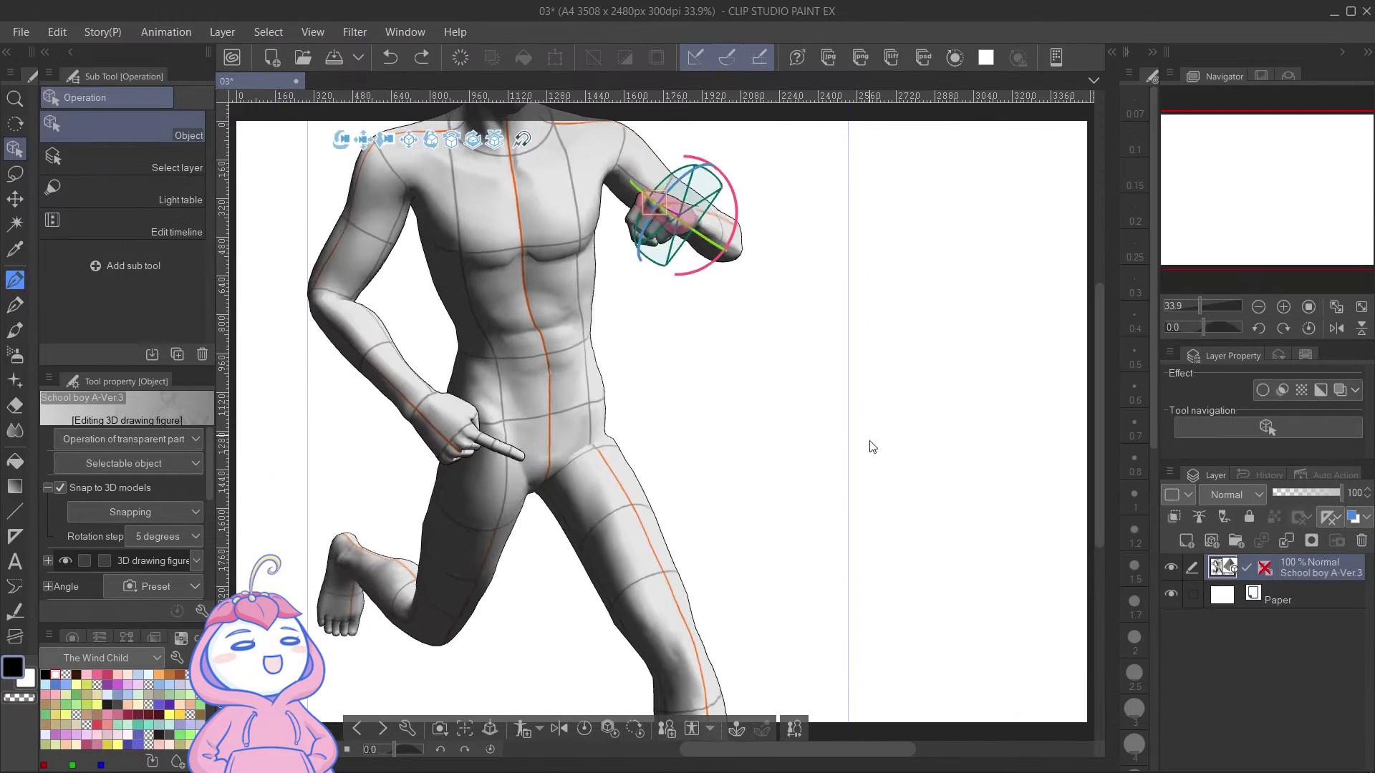
# Start registering the full-body running pose as a material and name it "lari".
pyautogui.scroll(-4, 872, 444)
pyautogui.moveTo(871, 445); pyautogui.dragTo(1000, 425)
pyautogui.click(576, 660)
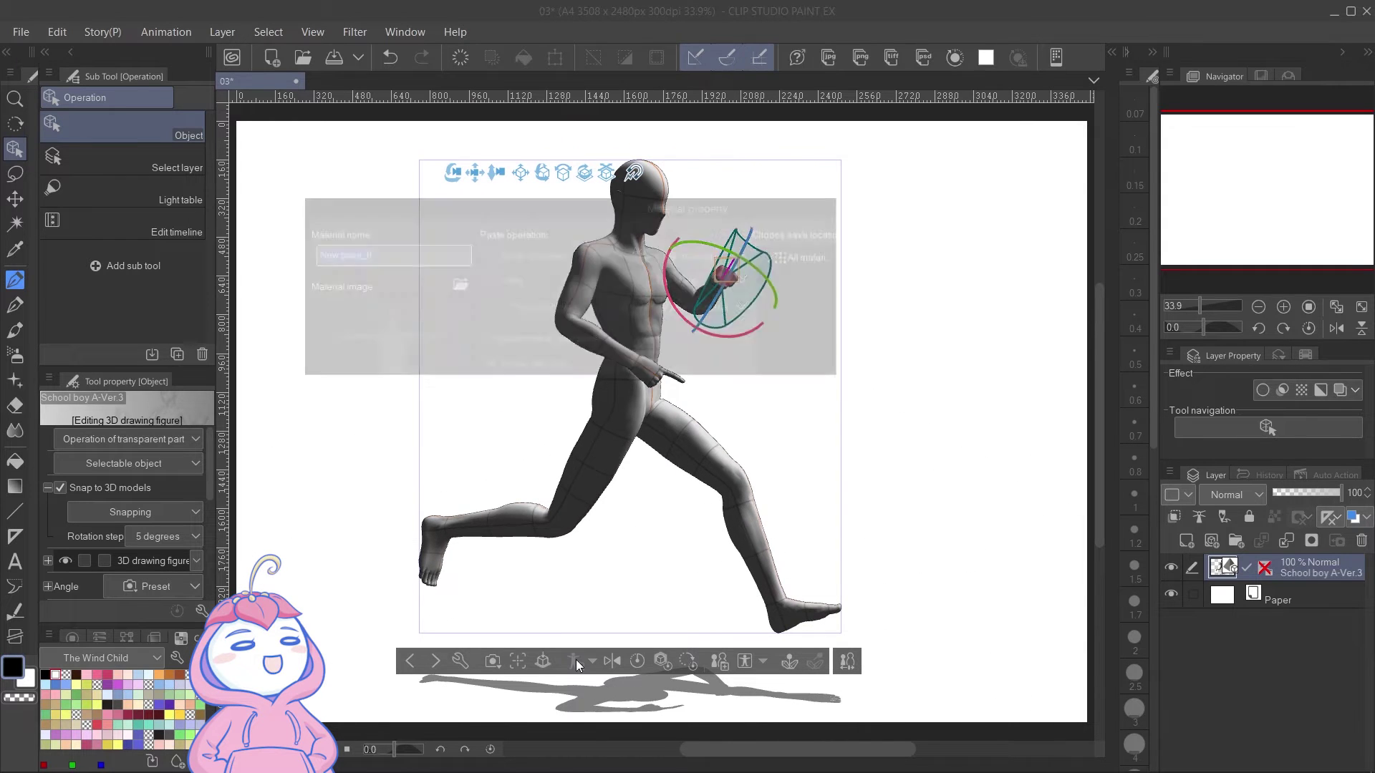
pyautogui.write('lari')
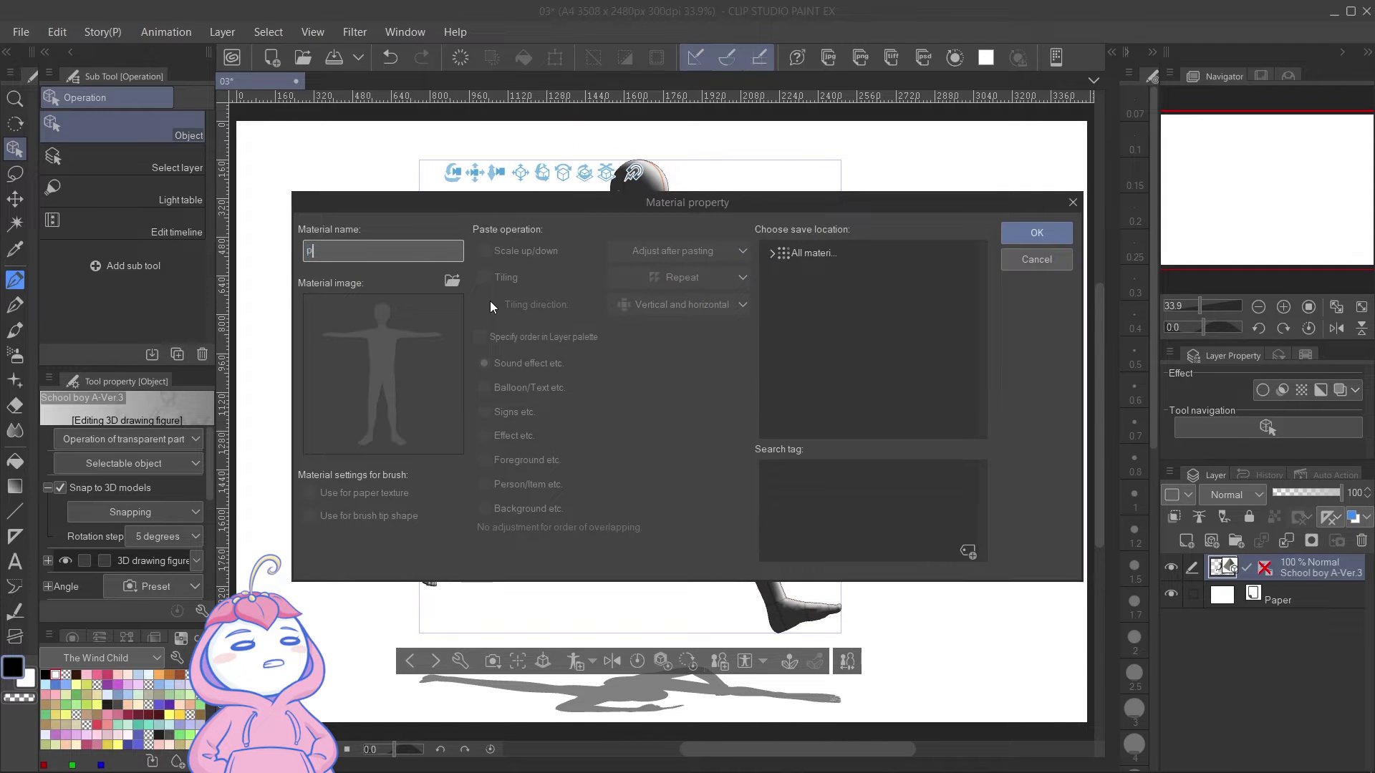
# Choose the Entire body folder under 3D poses as the save location and save the pose material.
pyautogui.click(772, 256)
pyautogui.click(772, 255)
pyautogui.click(791, 414)
pyautogui.scroll(-4, 848, 375)
pyautogui.click(791, 388)
pyautogui.scroll(-1, 852, 369)
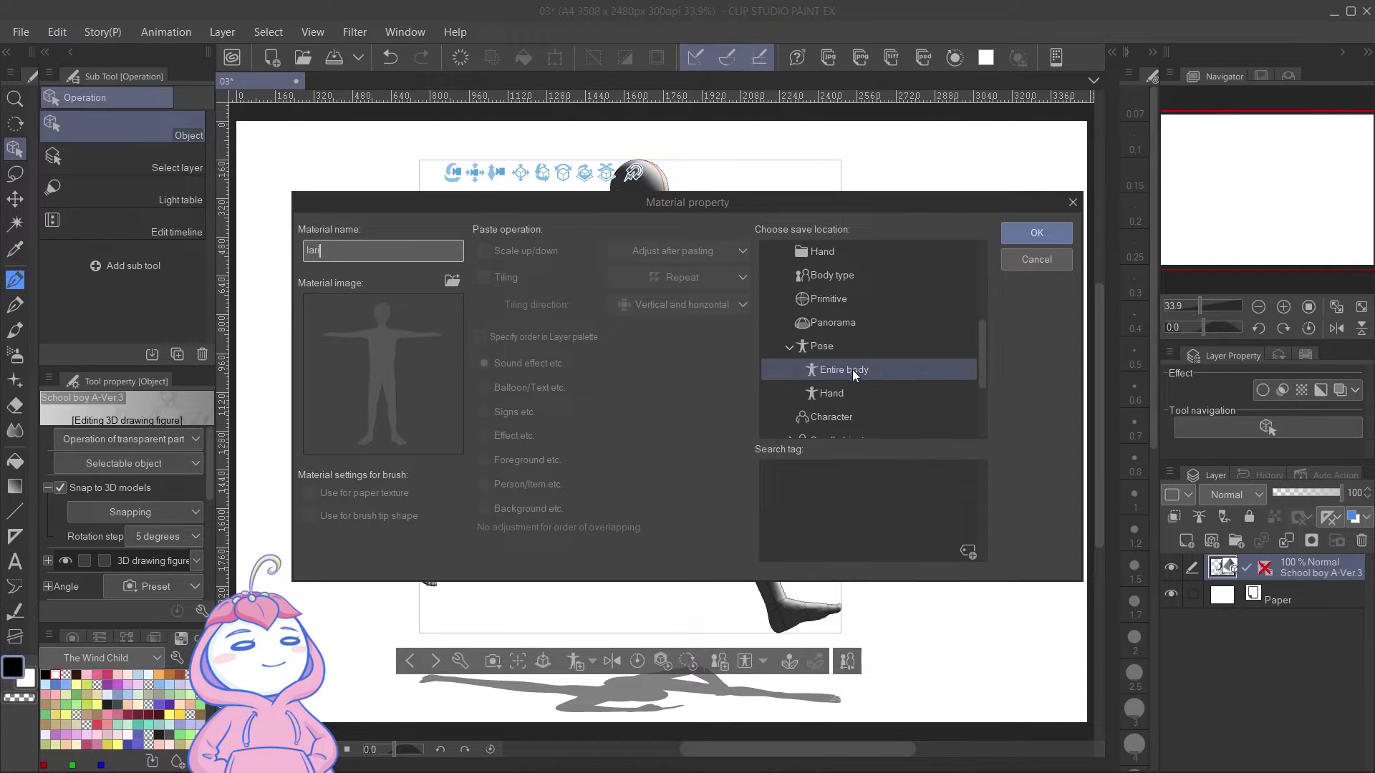
pyautogui.click(1035, 237)
# Locate the saved "lari" pose among the Entire body pose materials.
pyautogui.click(1111, 52)
pyautogui.click(925, 324)
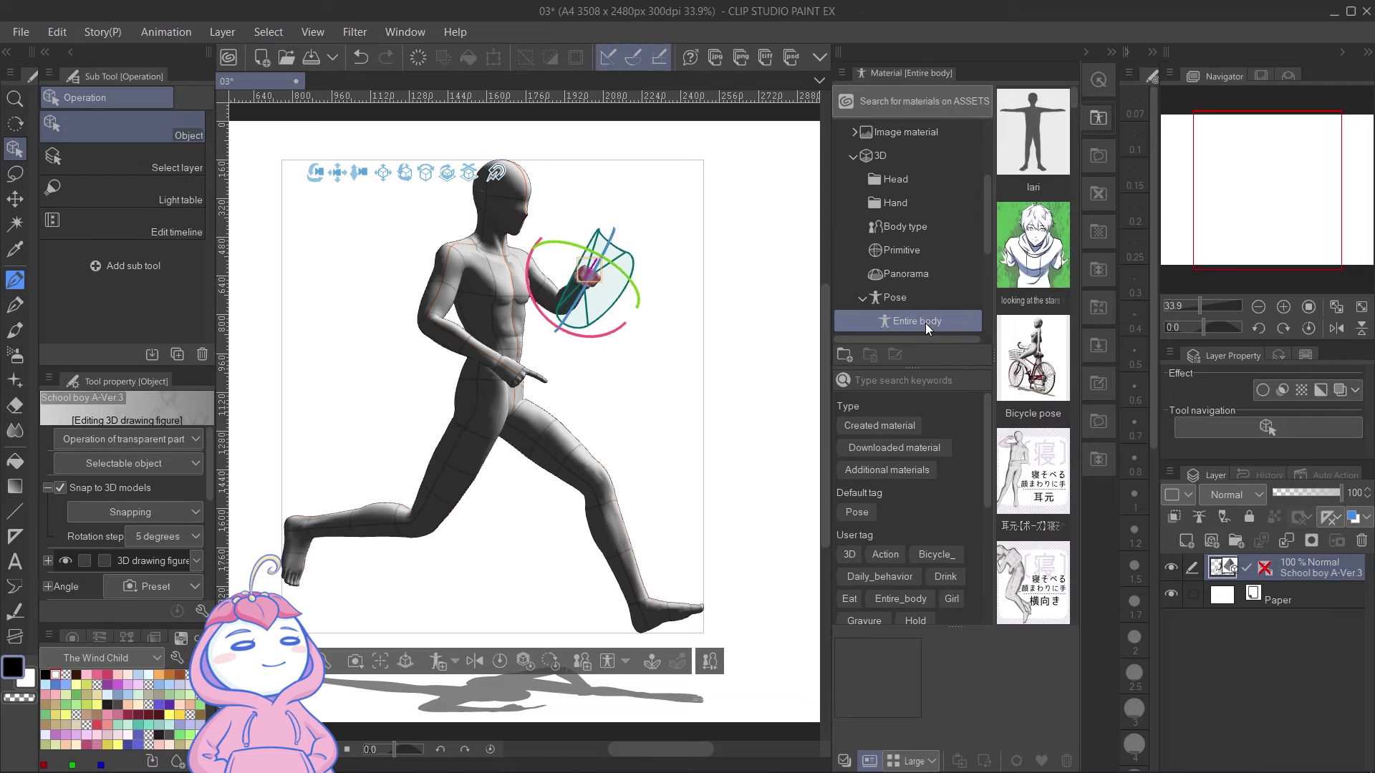
pyautogui.moveTo(949, 378); pyautogui.dragTo(950, 483)
pyautogui.click(1029, 140)
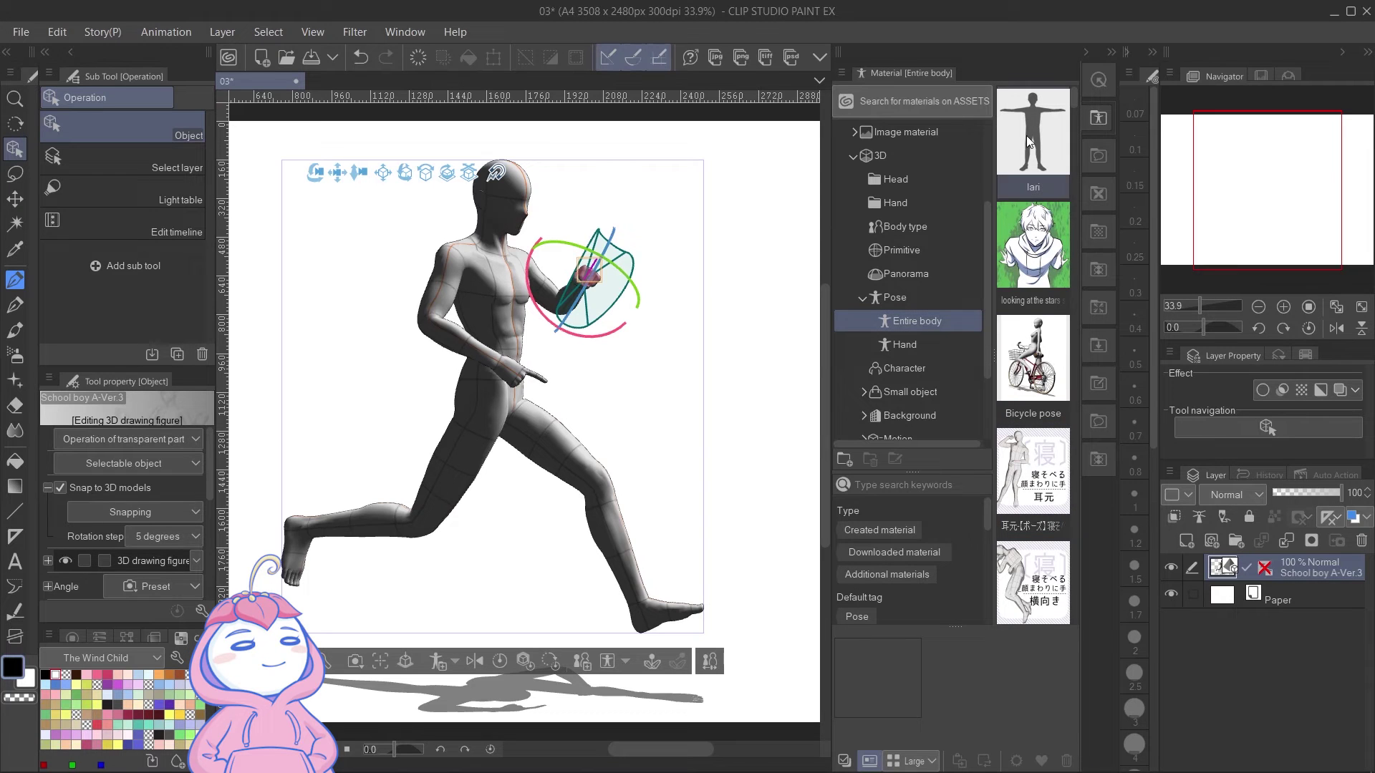
pyautogui.click(1110, 54)
# Duplicate the running figure in the same layer and move the copy sideways beside the original.
pyautogui.moveTo(867, 466); pyautogui.dragTo(786, 516)
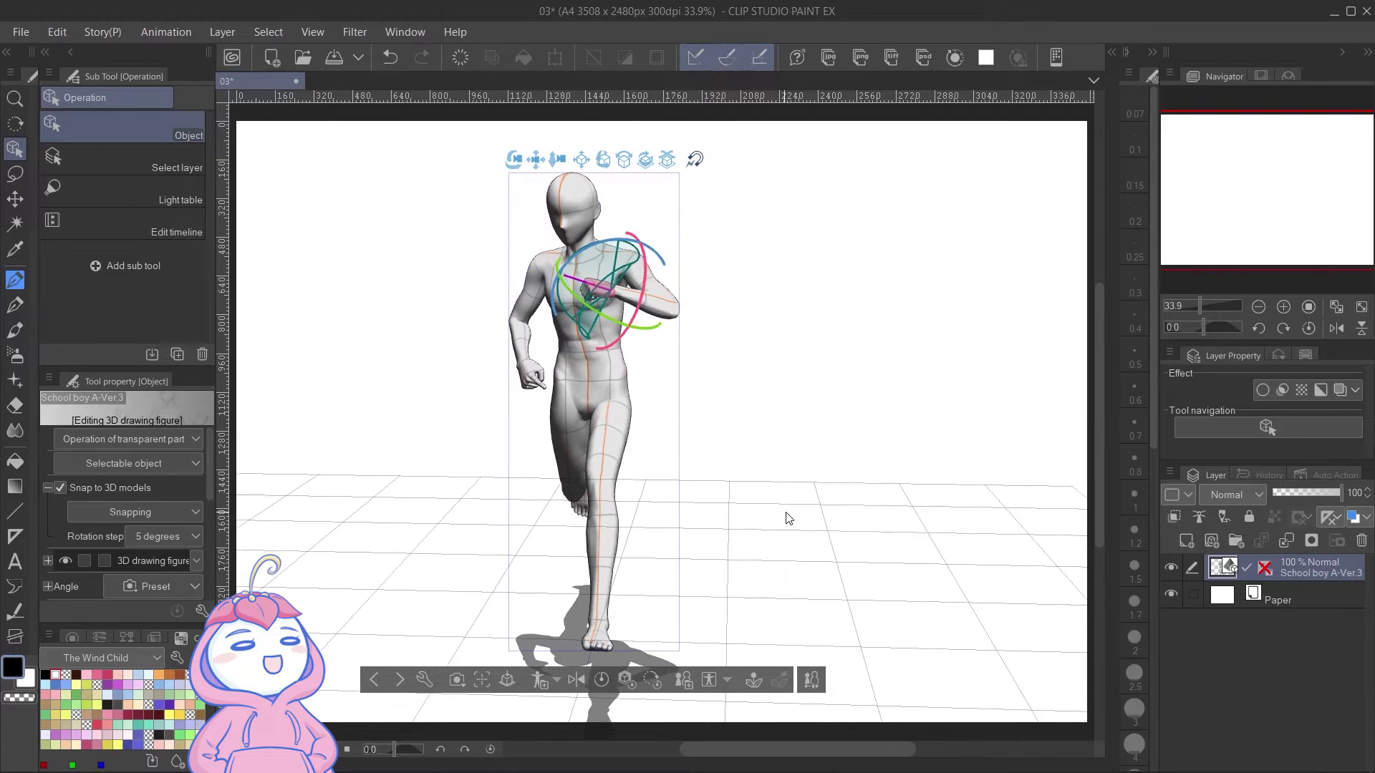
pyautogui.click(594, 367)
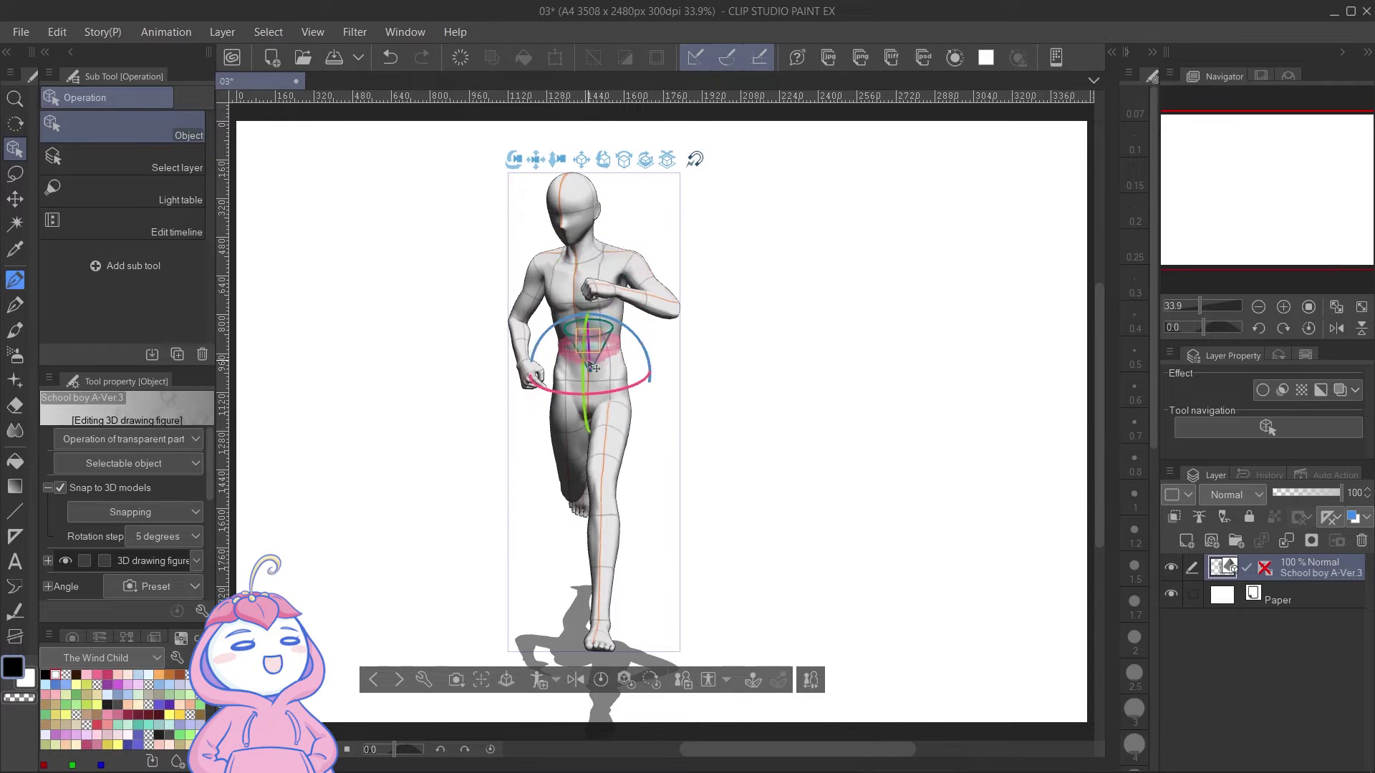
pyautogui.click(742, 360)
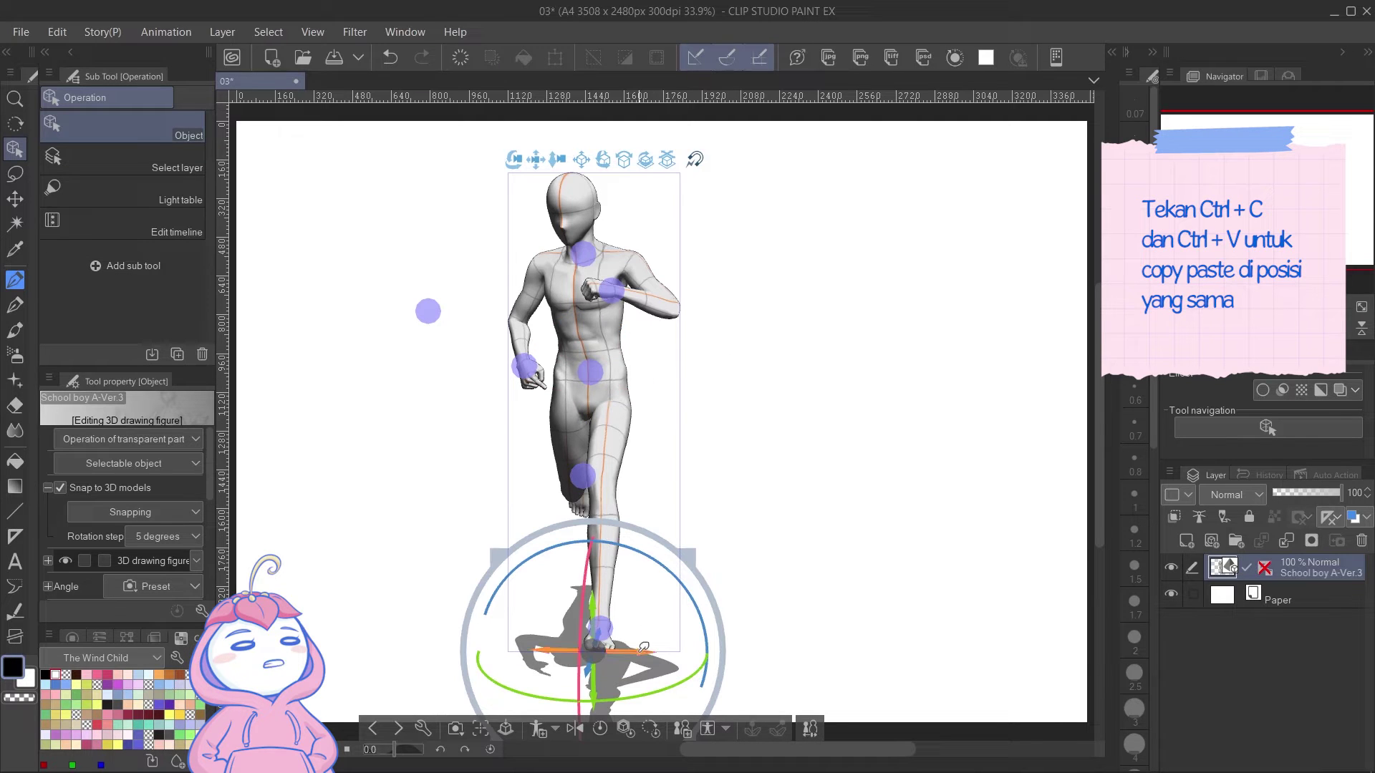
pyautogui.hotkey('ctrl', 'c')
pyautogui.hotkey('ctrl', 'v')
pyautogui.moveTo(626, 639); pyautogui.dragTo(857, 638)
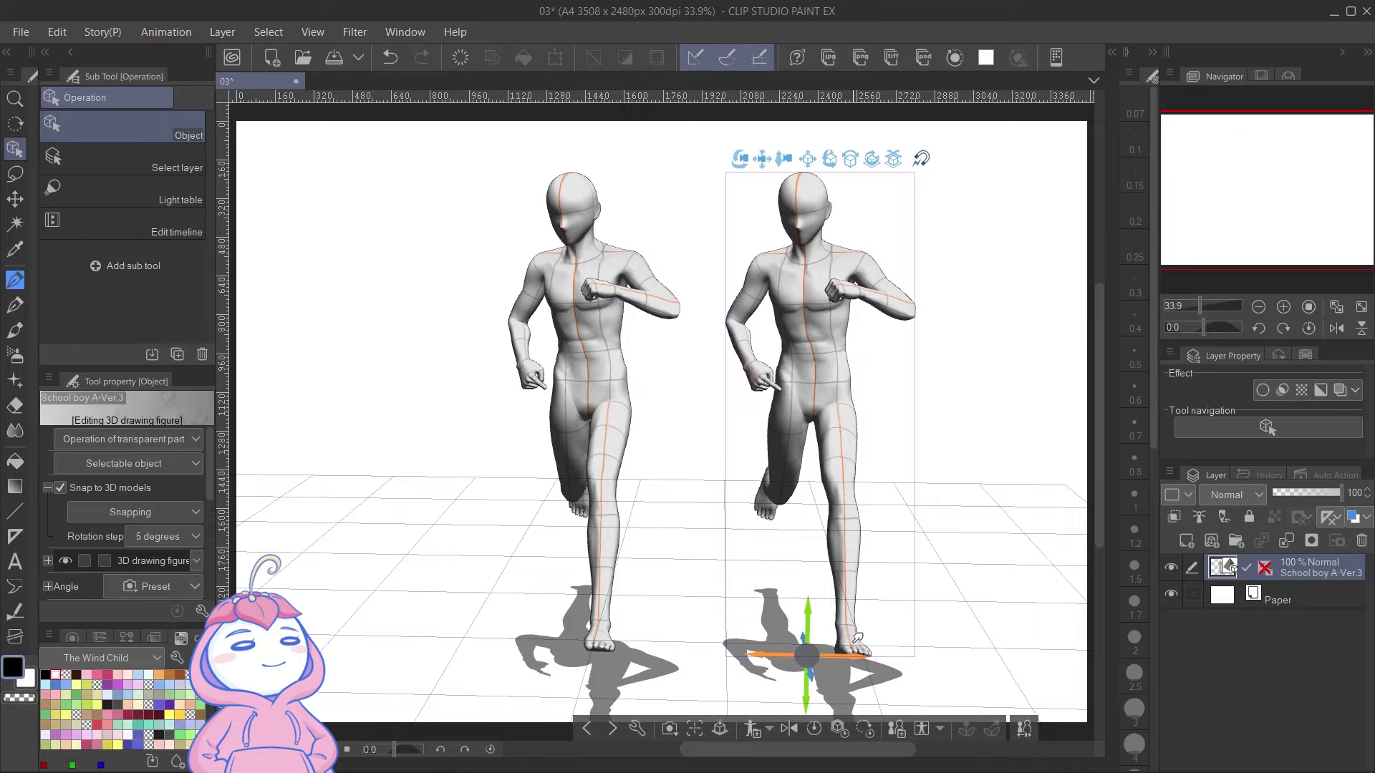
# Flip the copied figure's pose horizontally so it mirrors the original.
pyautogui.click(751, 335)
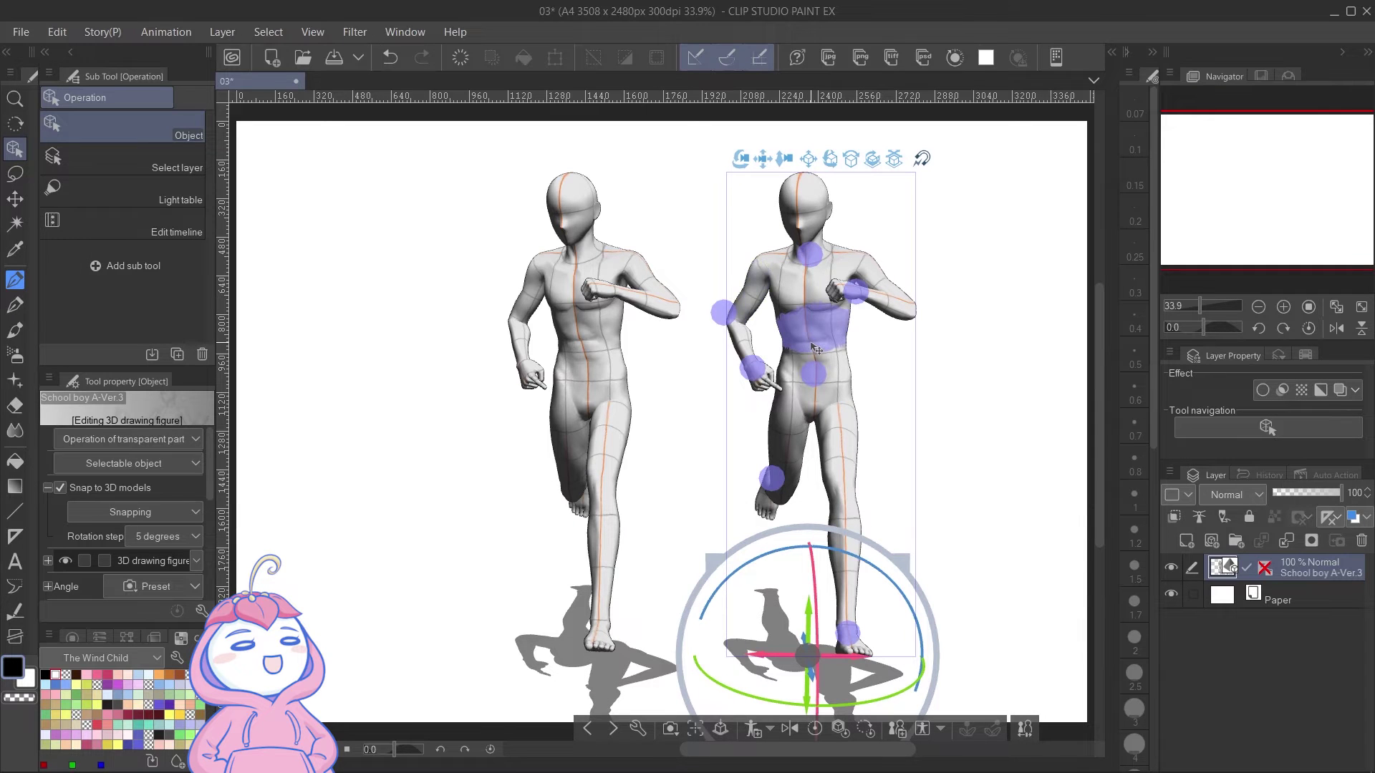
pyautogui.click(816, 348)
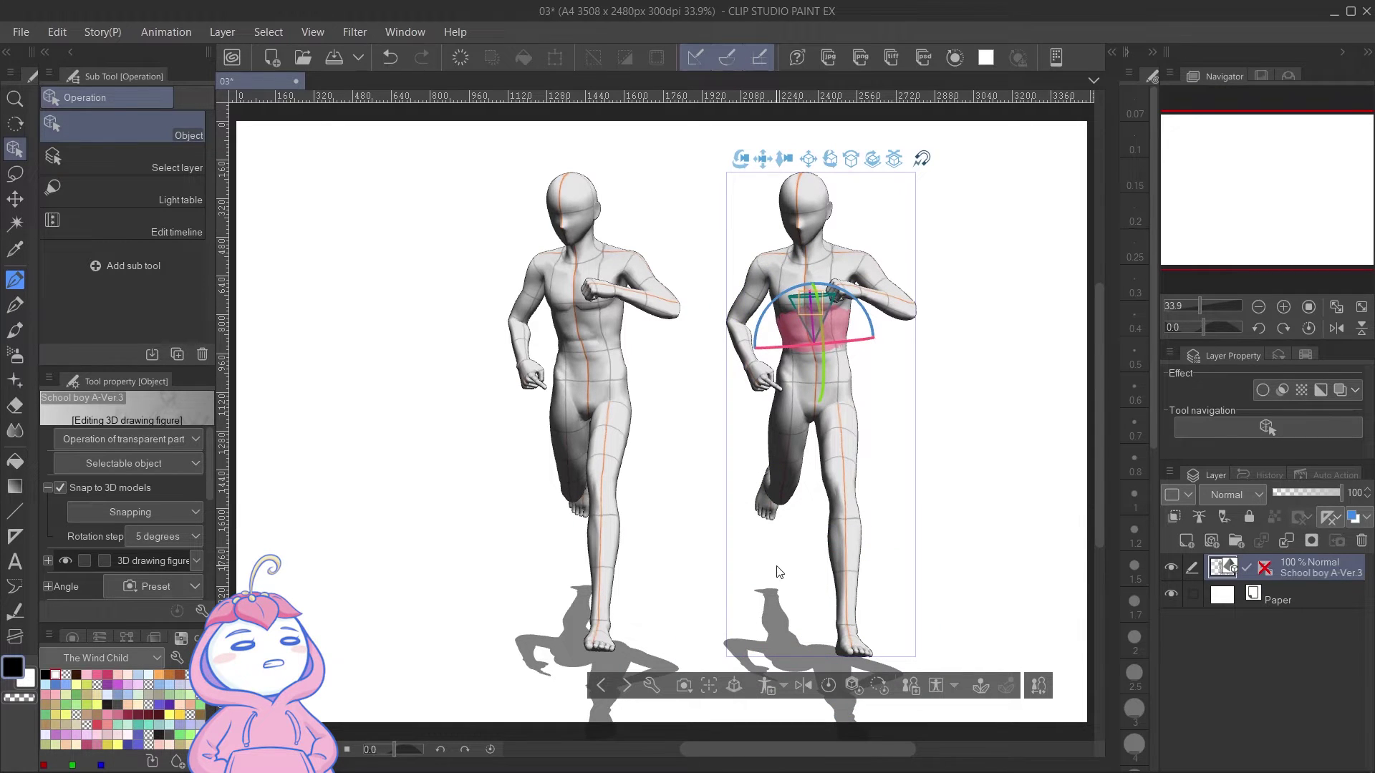
pyautogui.click(802, 686)
# Rotate both figures about their vertical axes so they run outward in opposite directions.
pyautogui.click(581, 349)
pyautogui.moveTo(671, 674); pyautogui.dragTo(607, 684)
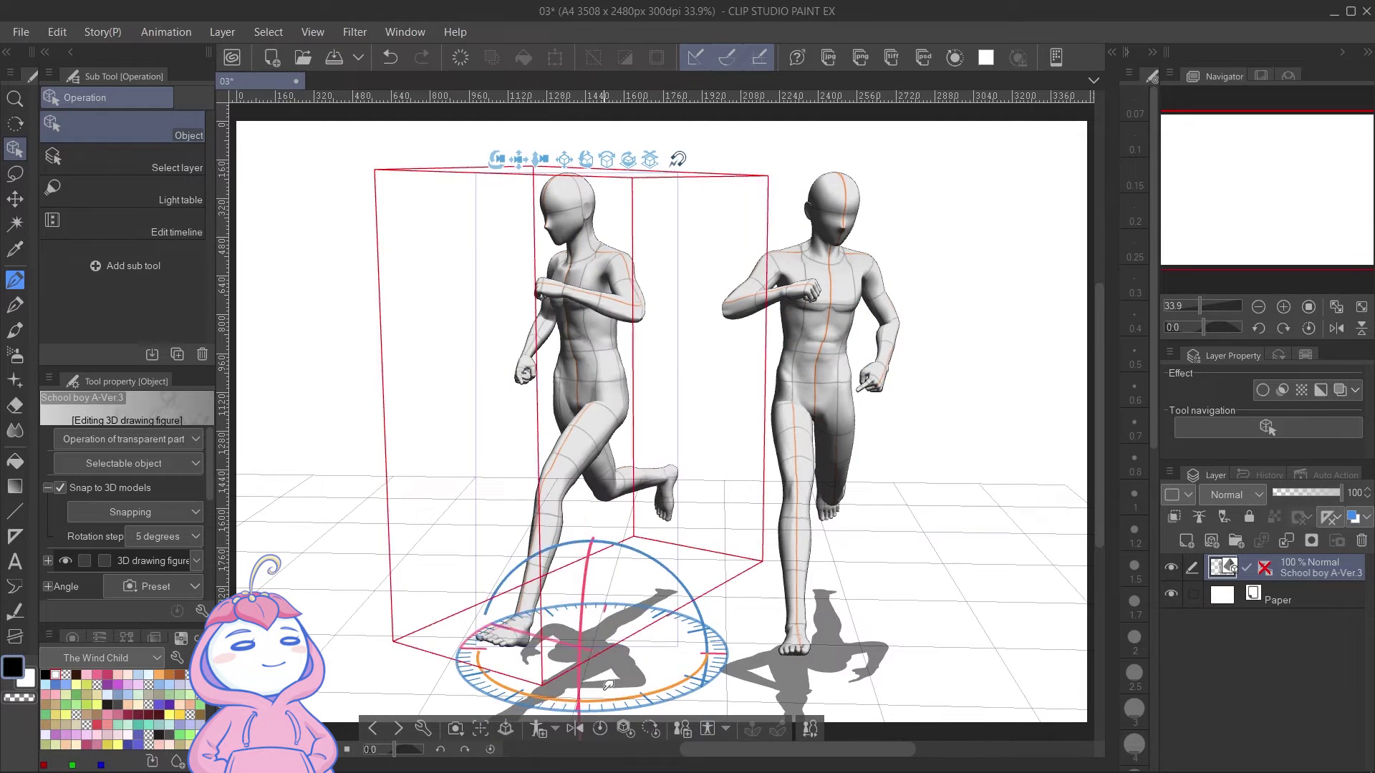
pyautogui.click(805, 572)
pyautogui.moveTo(777, 696); pyautogui.dragTo(849, 693)
pyautogui.moveTo(1017, 515); pyautogui.dragTo(1056, 515)
# Set the original and the mirrored figure down on the ground.
pyautogui.click(571, 339)
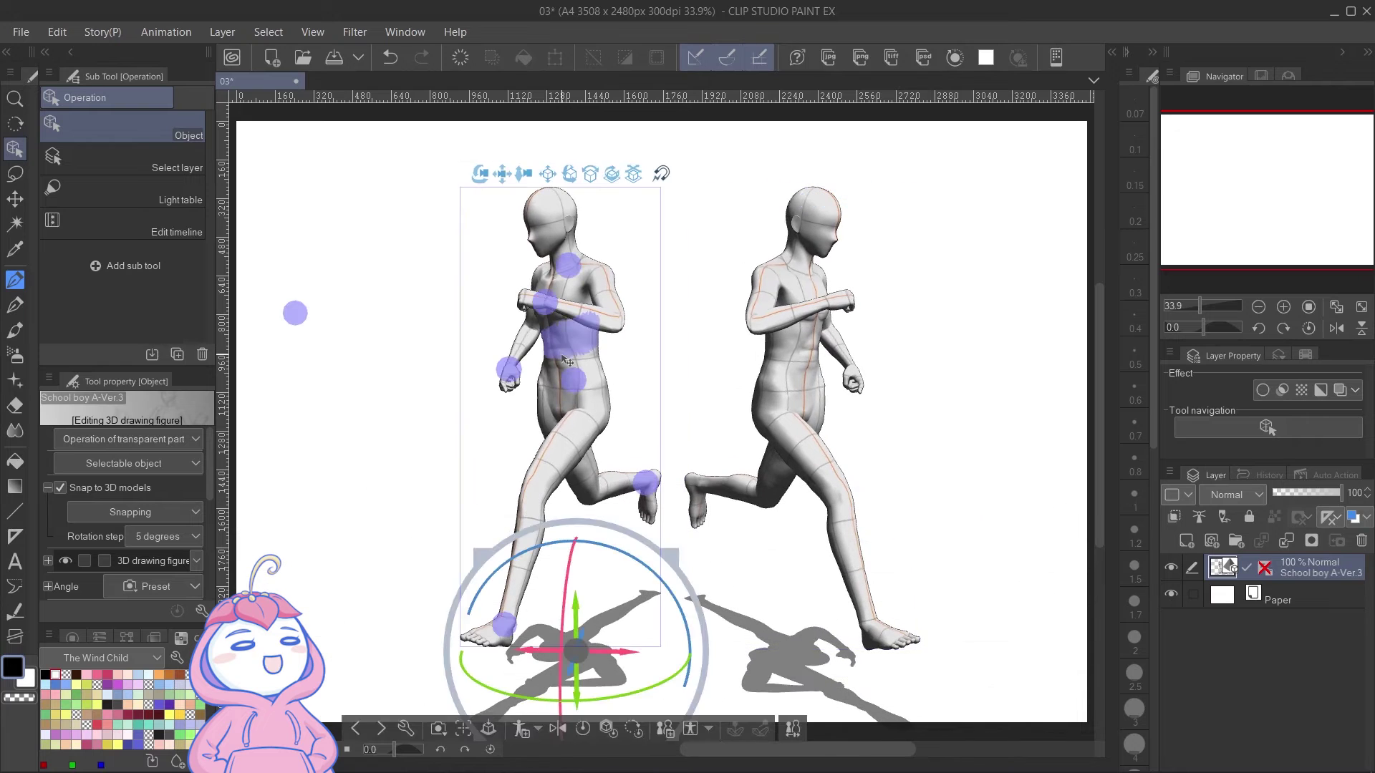
pyautogui.click(490, 729)
pyautogui.click(788, 393)
pyautogui.click(696, 728)
# Move the mirrored figure across the ground away from the other one, placing it nearer the viewer.
pyautogui.moveTo(999, 609); pyautogui.dragTo(736, 352)
pyautogui.moveTo(747, 418); pyautogui.dragTo(752, 627)
pyautogui.moveTo(982, 580); pyautogui.dragTo(1124, 545)
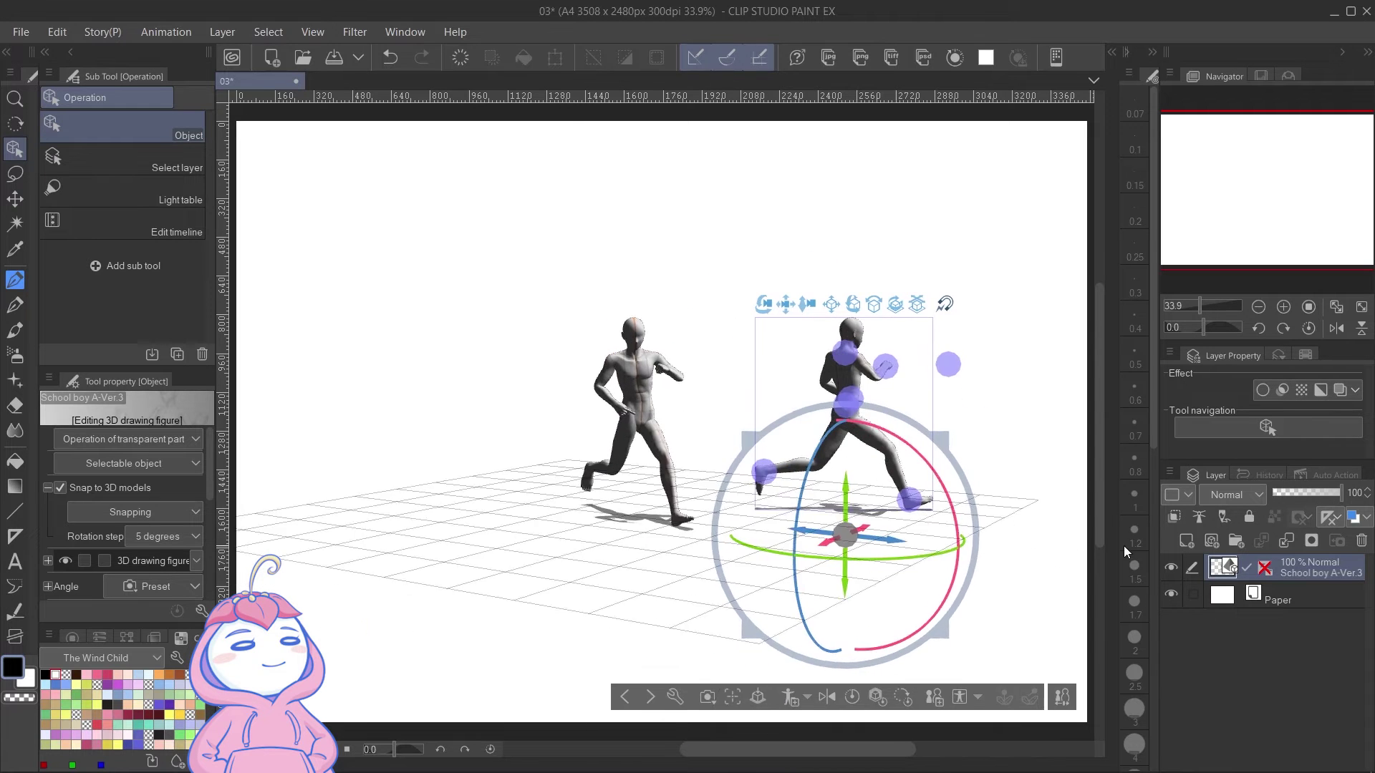
pyautogui.moveTo(919, 308); pyautogui.dragTo(742, 595)
pyautogui.moveTo(939, 503); pyautogui.dragTo(880, 503)
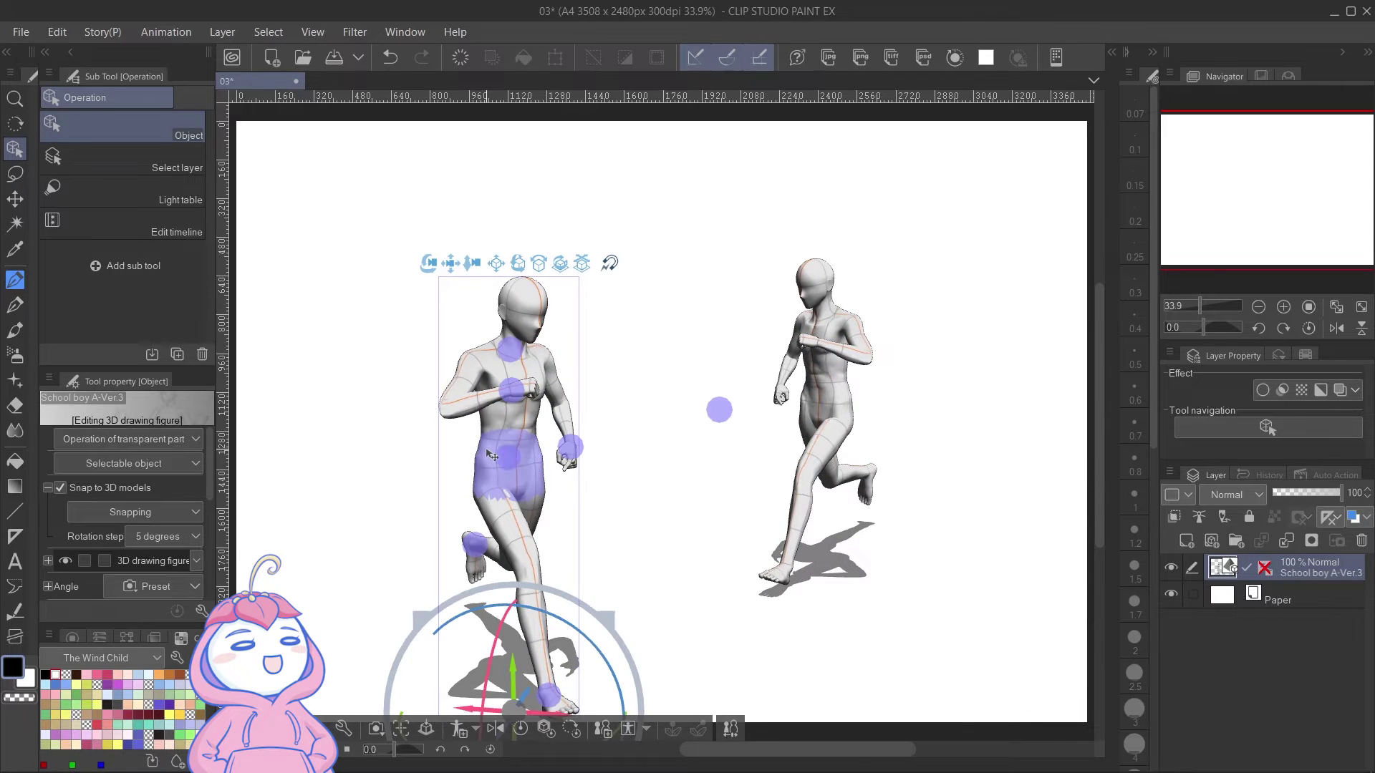
# Try turning off the texture display for all models in the rendering settings, starting from the farther running figure.
pyautogui.click(826, 368)
pyautogui.moveTo(929, 405); pyautogui.dragTo(923, 344)
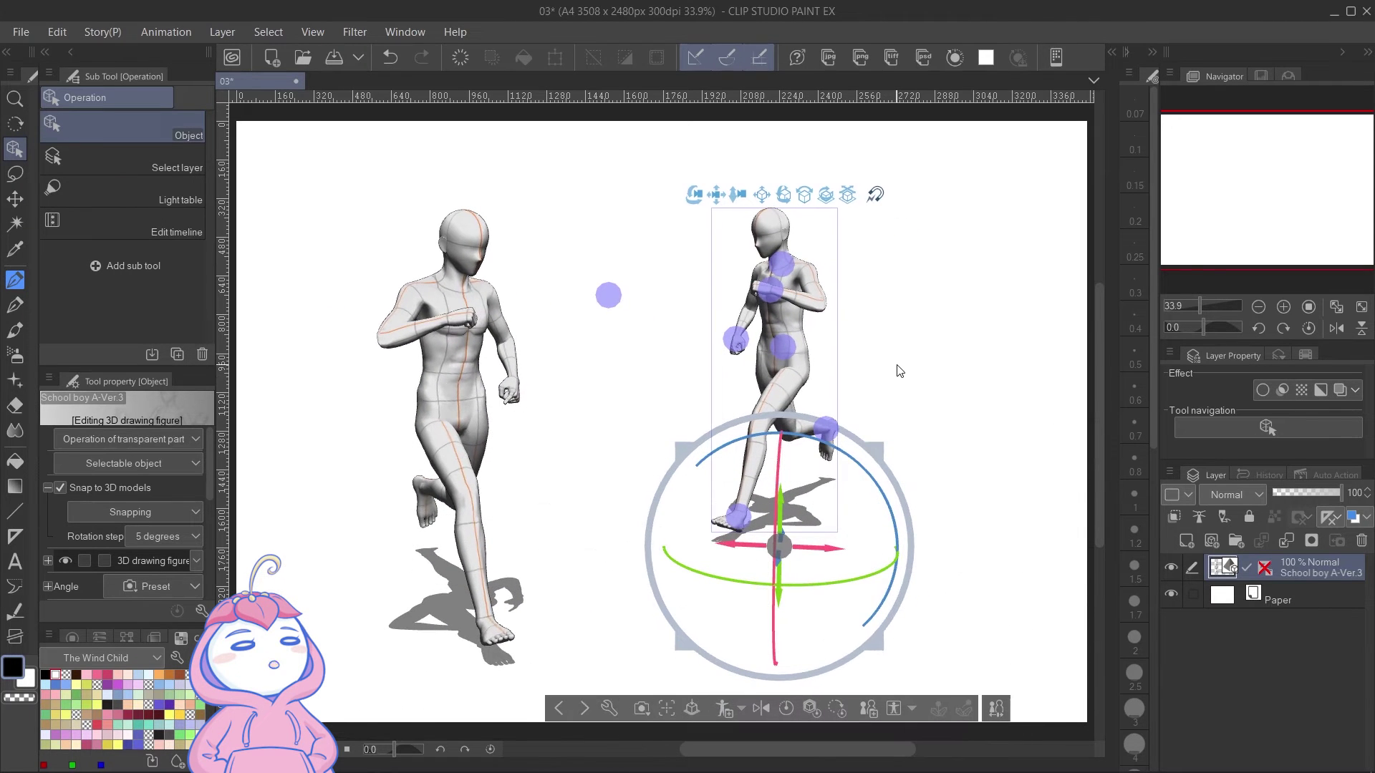
pyautogui.click(995, 709)
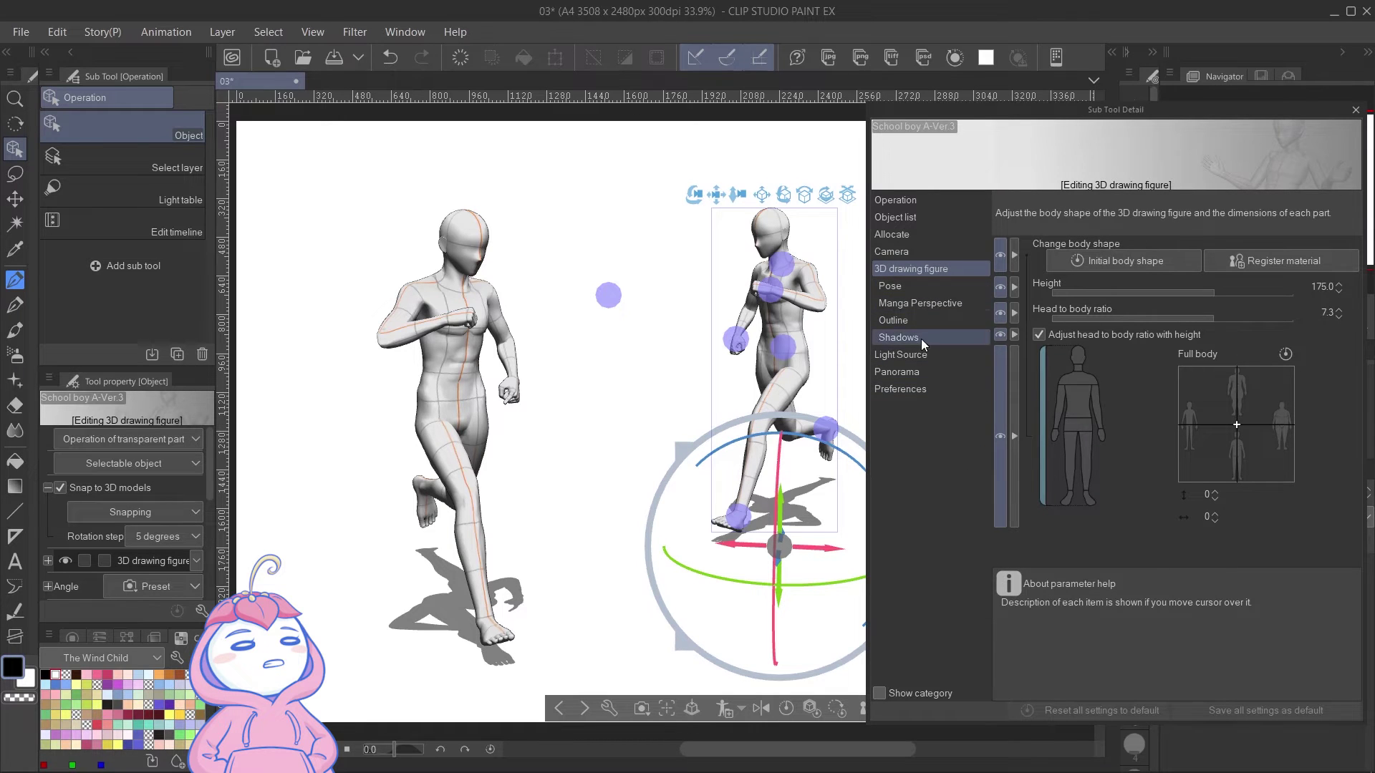
pyautogui.click(930, 386)
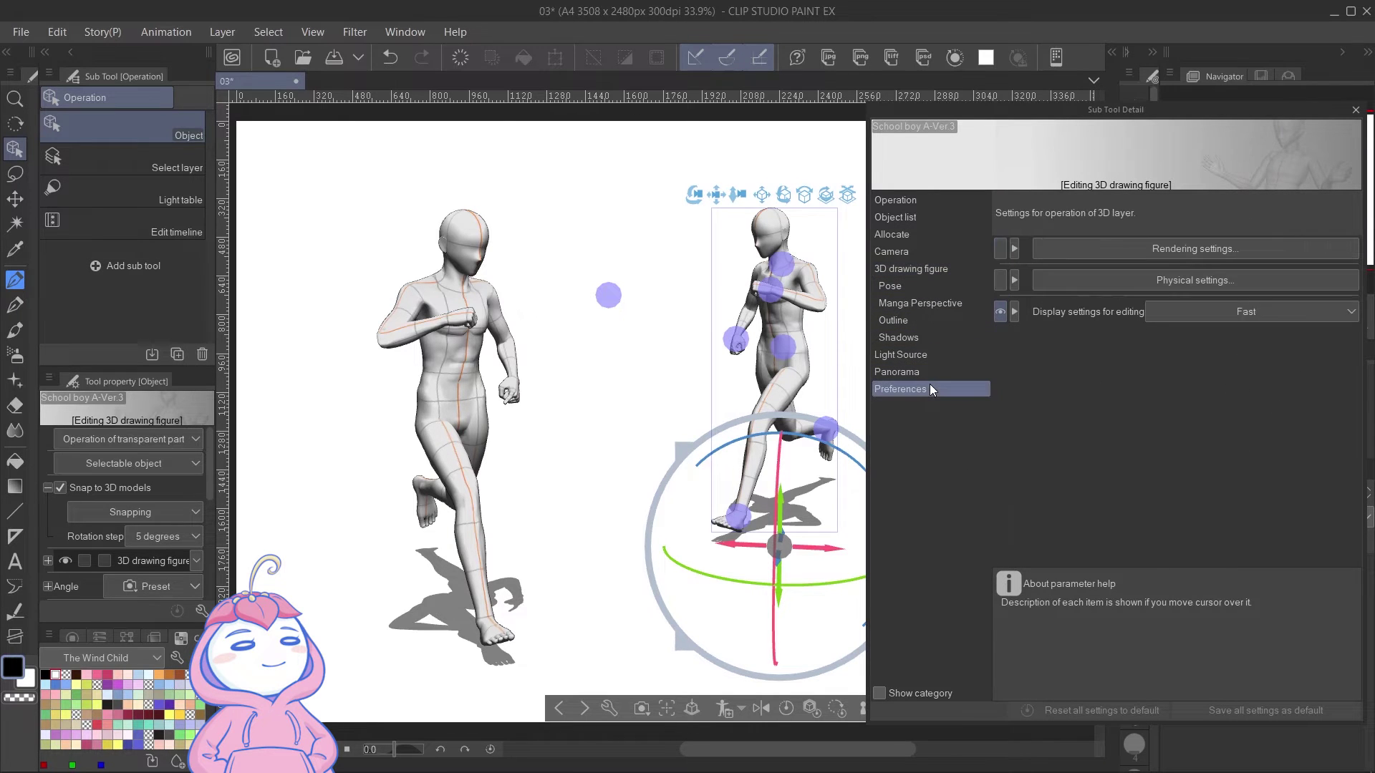
pyautogui.click(1145, 255)
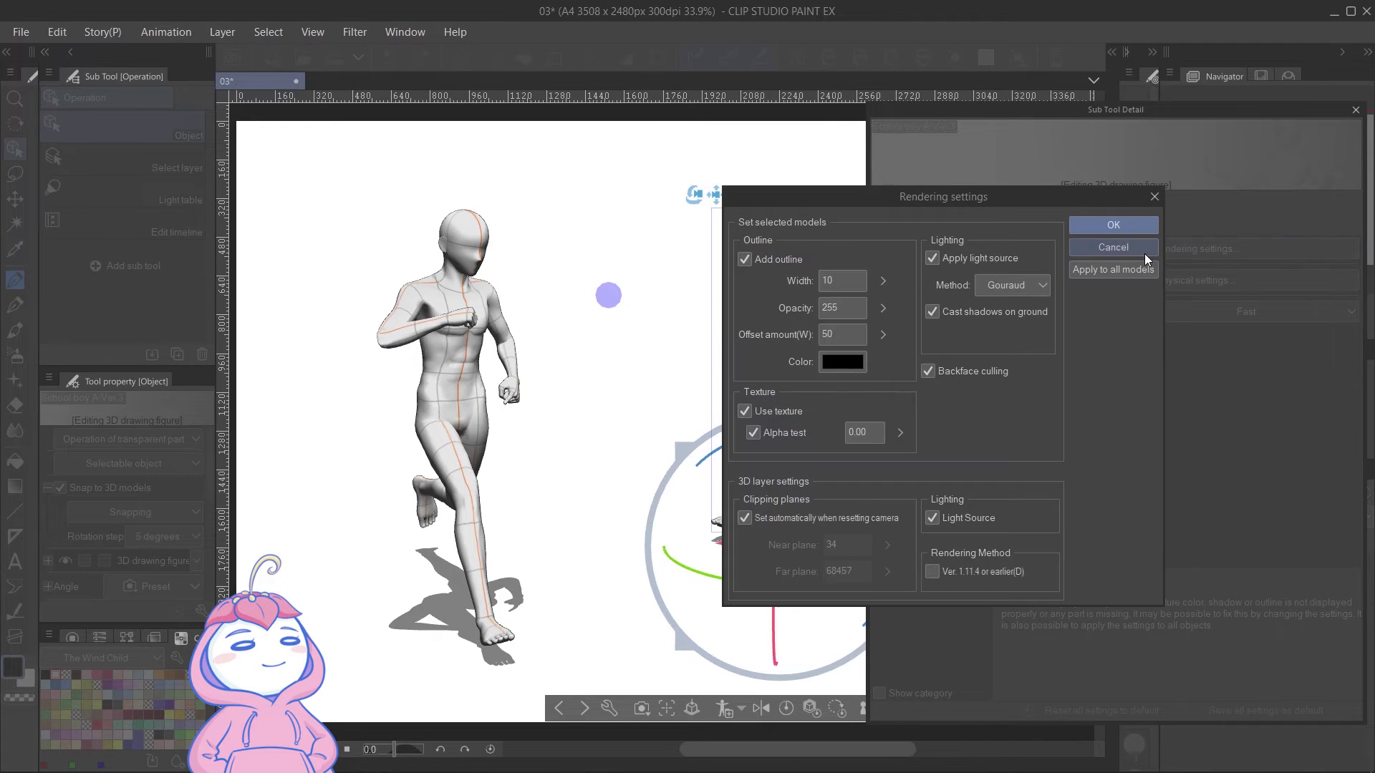
pyautogui.moveTo(1023, 194); pyautogui.dragTo(1161, 136)
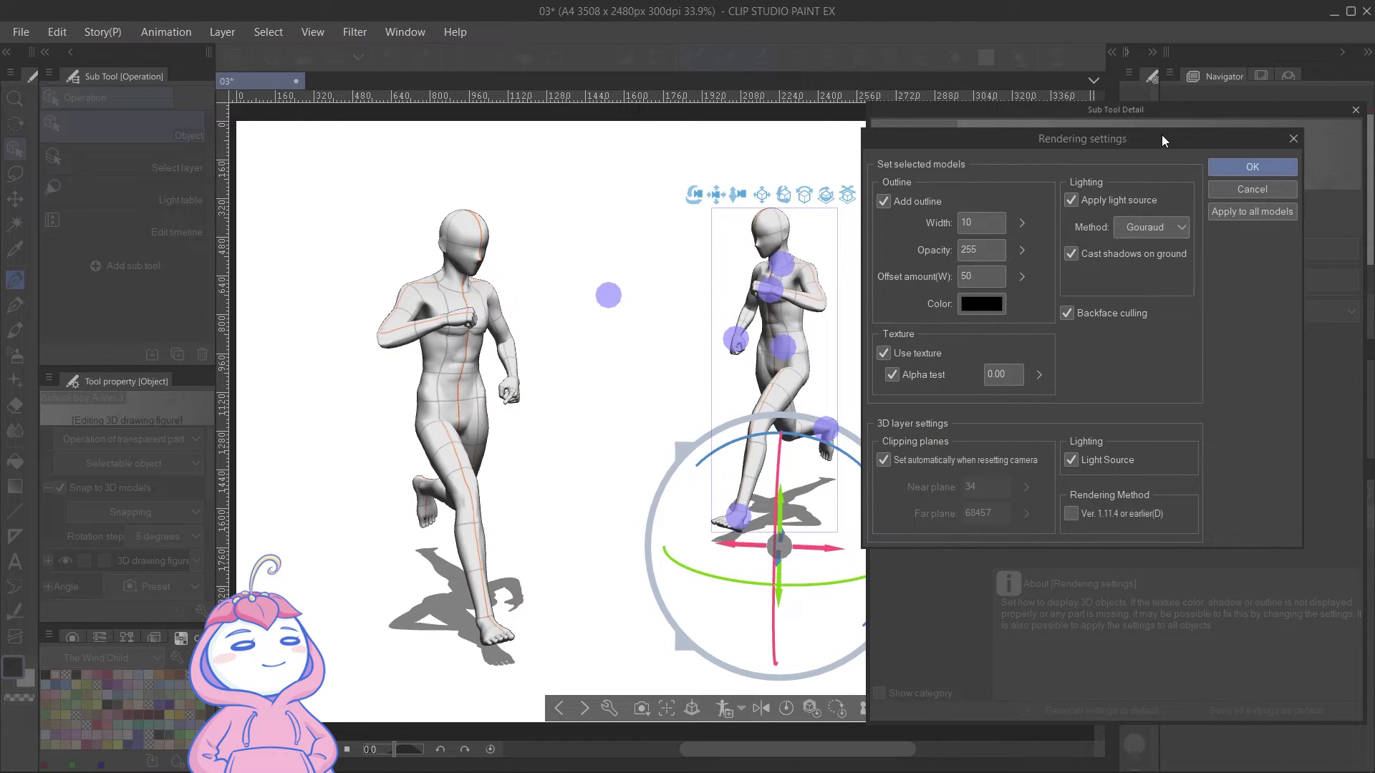
pyautogui.click(917, 353)
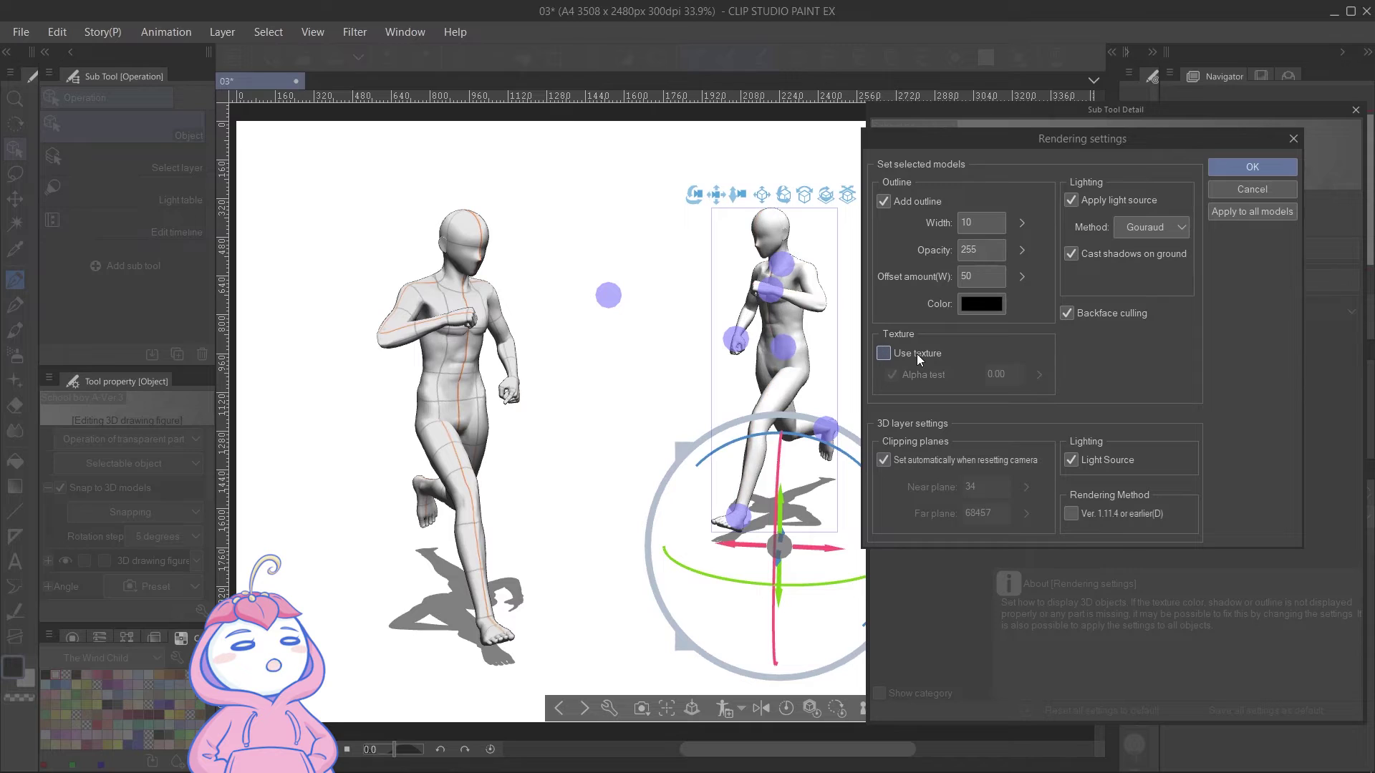
pyautogui.click(1240, 210)
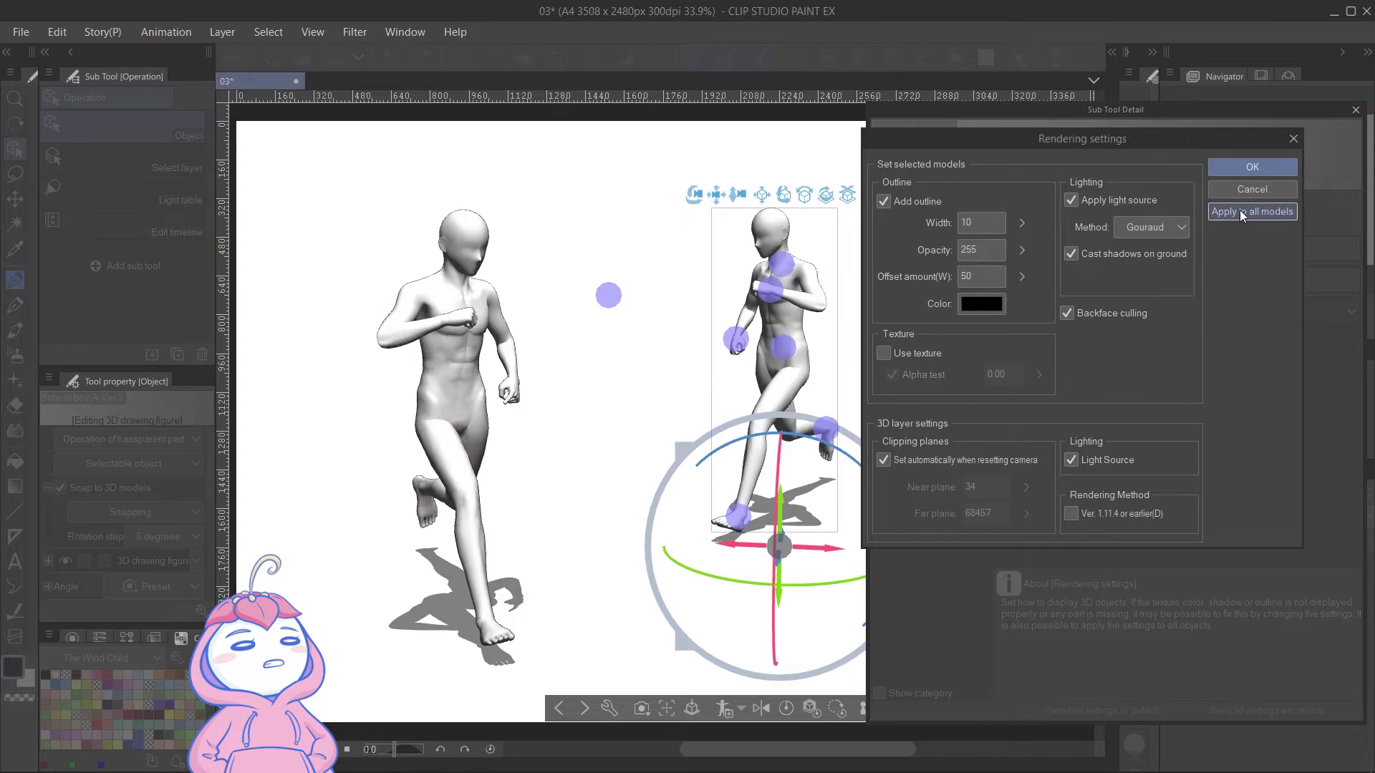
pyautogui.click(1246, 167)
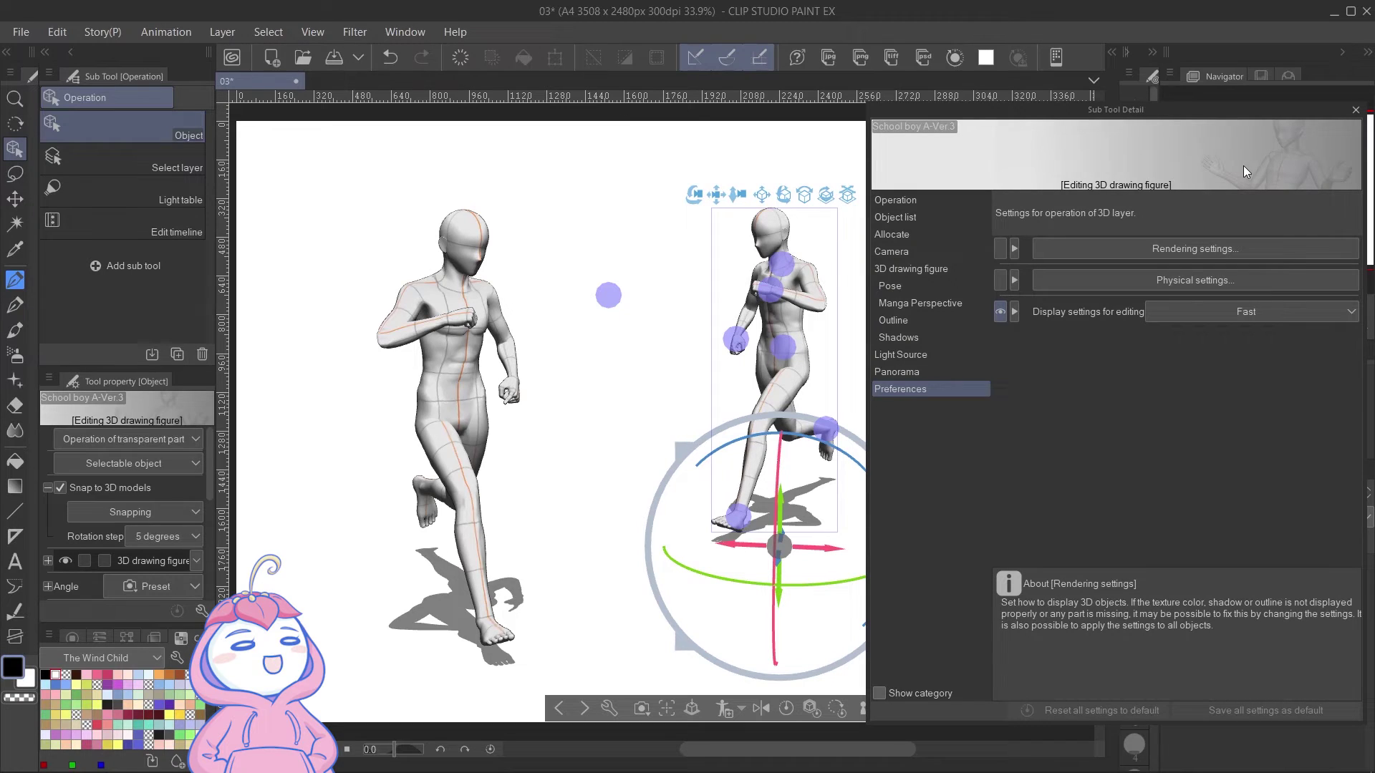
pyautogui.click(1356, 112)
# Lower the standing figure's height to about 103 cm with the head-to-body ratio adjusting along with it.
pyautogui.moveTo(1004, 405); pyautogui.dragTo(972, 370)
pyautogui.moveTo(592, 433); pyautogui.dragTo(676, 436)
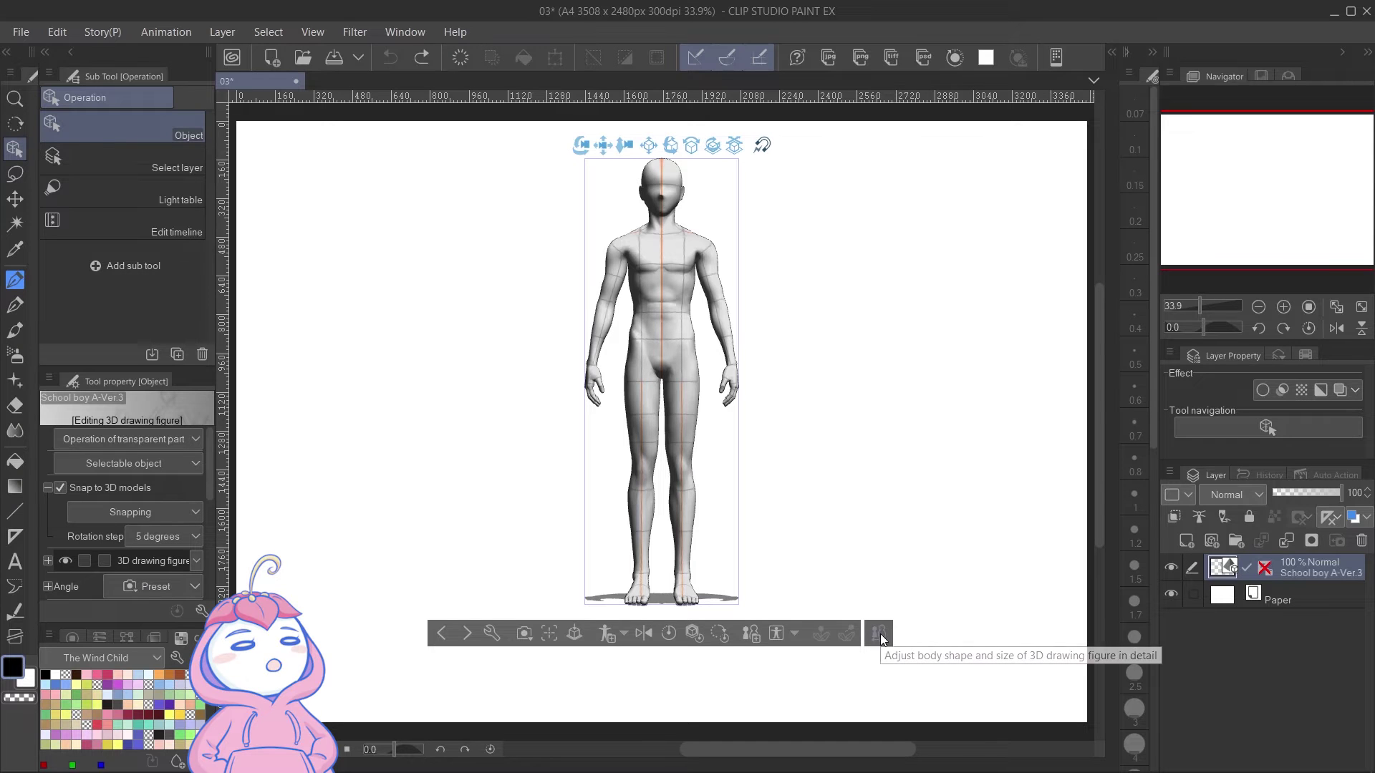
pyautogui.click(877, 632)
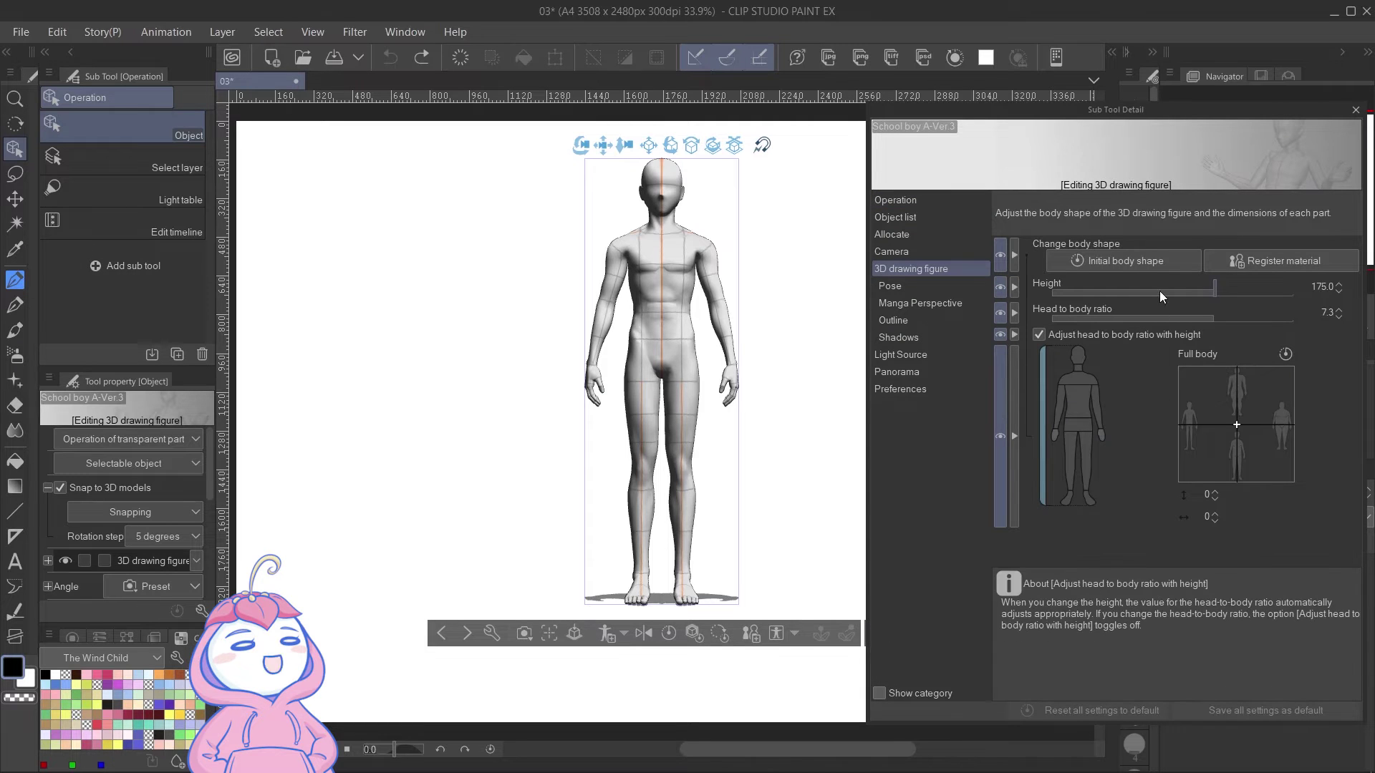
pyautogui.click(1179, 297)
pyautogui.moveTo(1179, 296); pyautogui.dragTo(1167, 294)
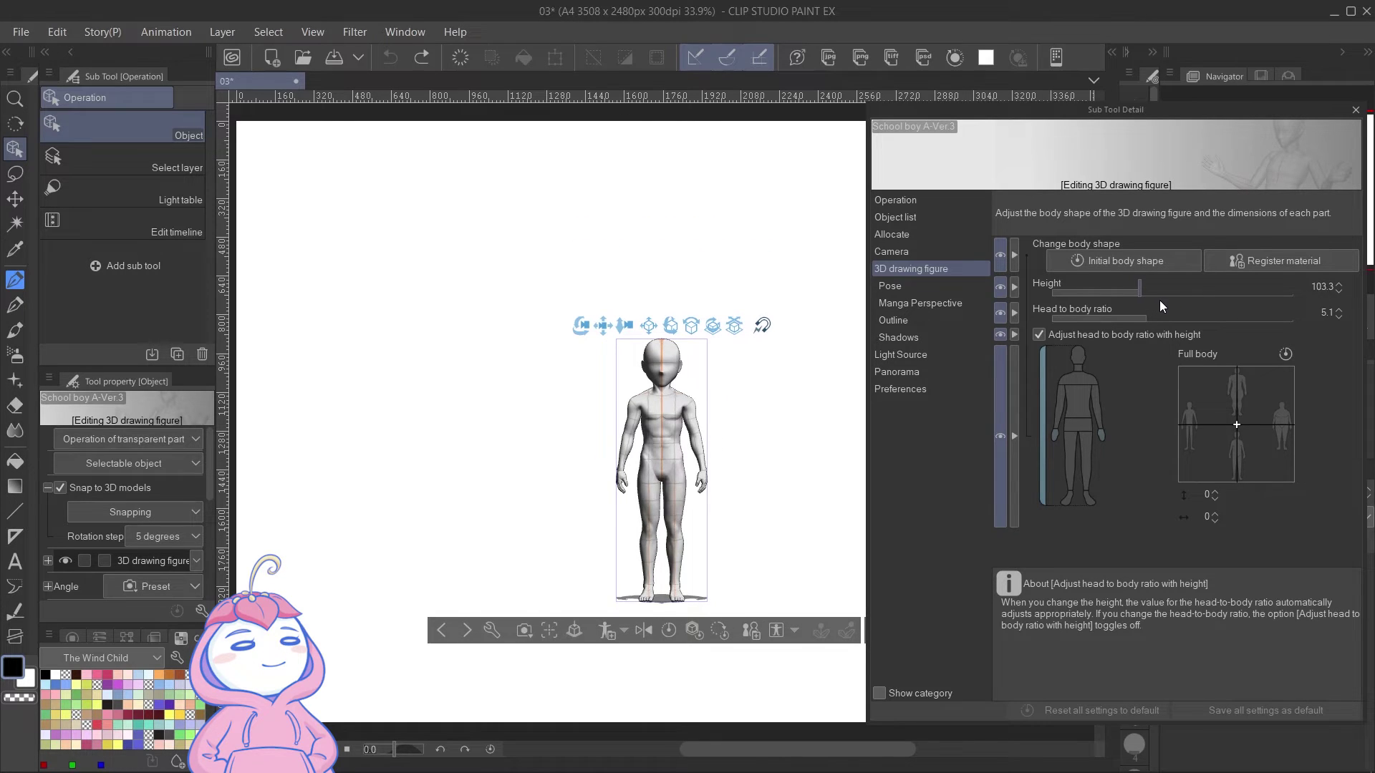
# Reduce the figure's head-to-body ratio to 3.0 and set its height to 108.7 cm without automatic ratio adjustment.
pyautogui.click(1165, 306)
pyautogui.click(1166, 316)
pyautogui.moveTo(1200, 315); pyautogui.dragTo(1070, 317)
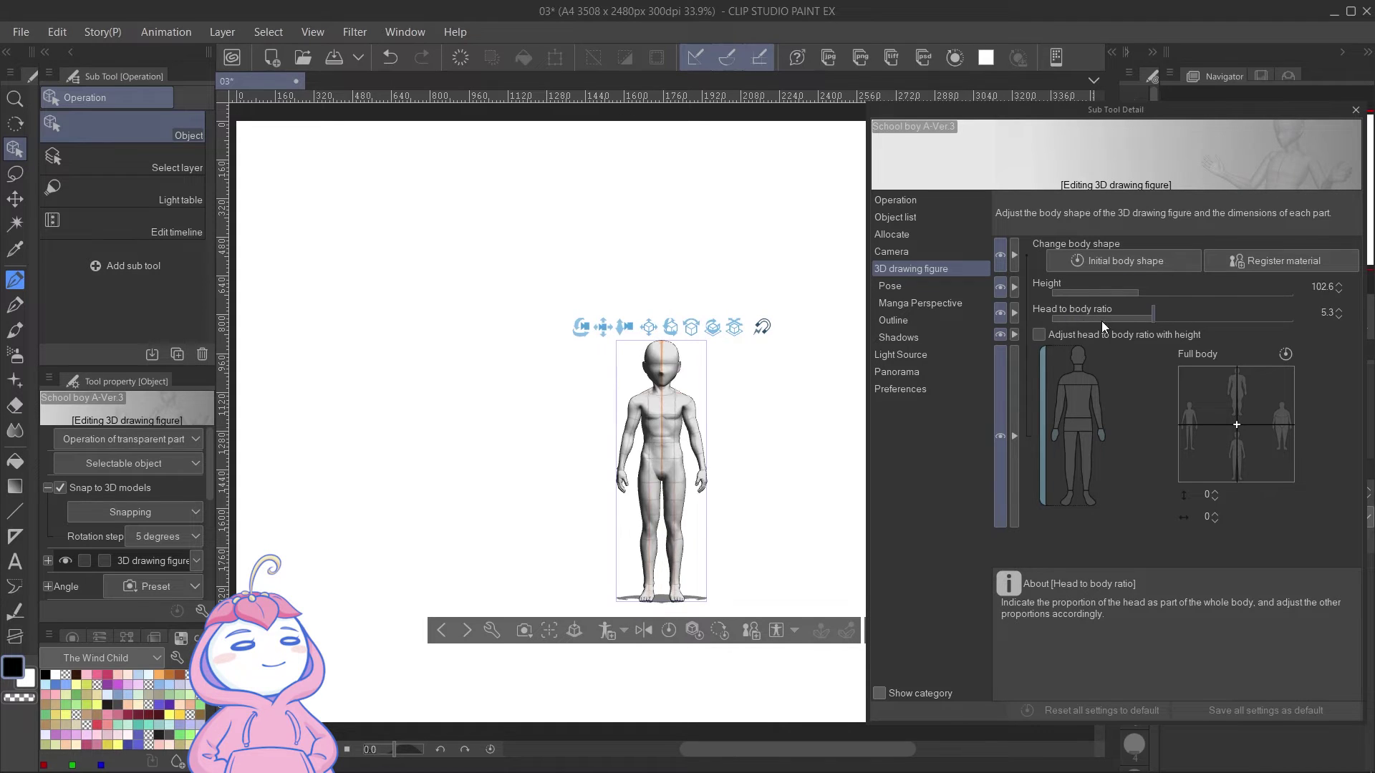
pyautogui.moveTo(1159, 288)
pyautogui.mouseDown()
pyautogui.moveTo(1171, 291)
pyautogui.moveTo(1147, 294)
pyautogui.mouseUp()
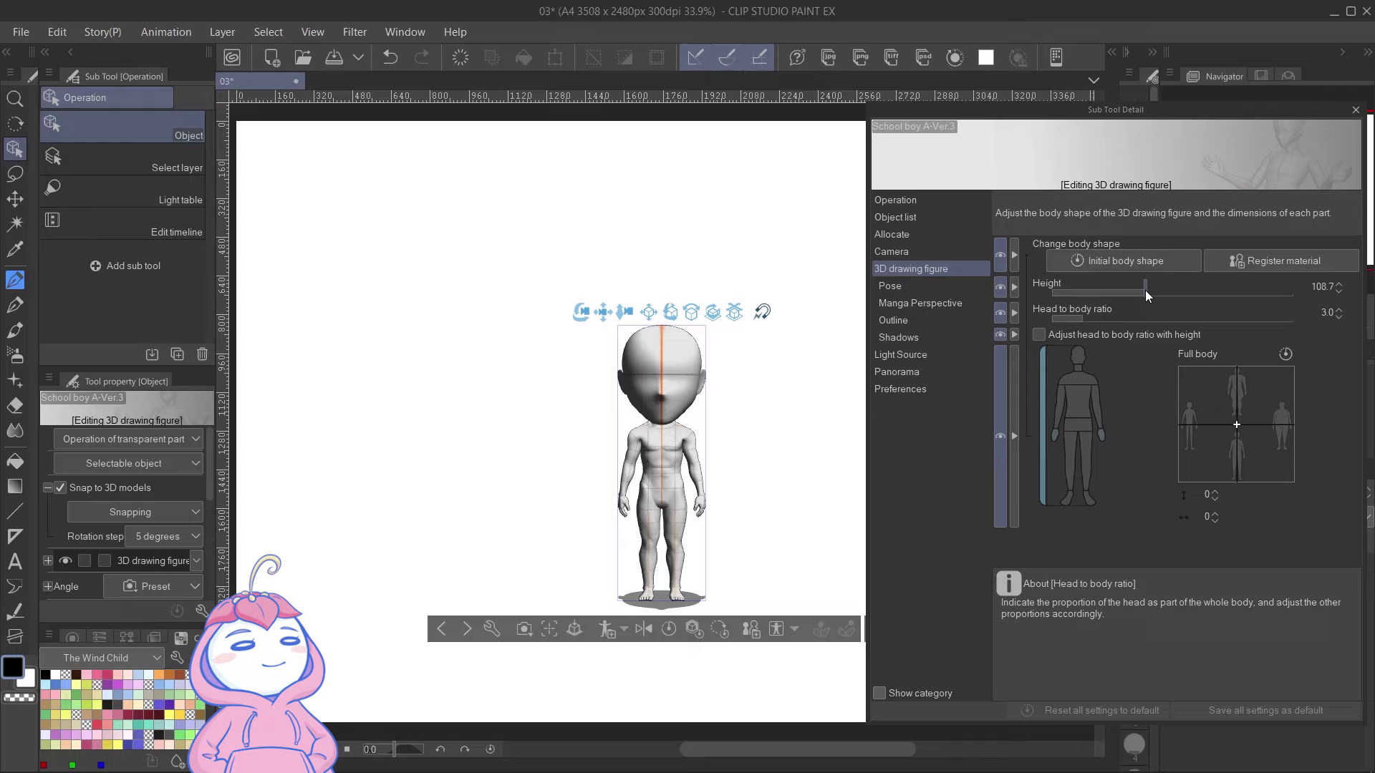
# Turn the height-based head-to-body ratio adjustment back on and raise the figure's height to 160.6 cm.
pyautogui.click(1040, 335)
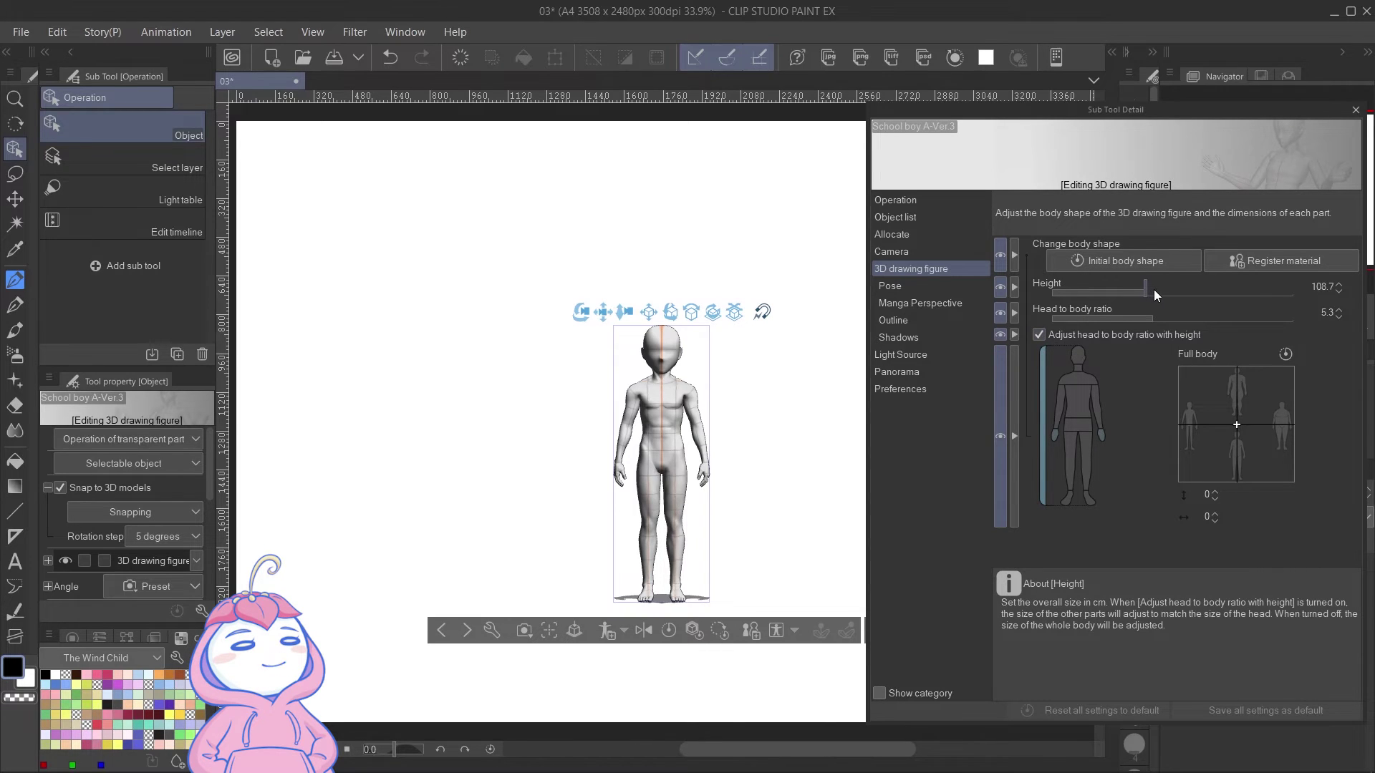
pyautogui.moveTo(1158, 287); pyautogui.dragTo(1200, 288)
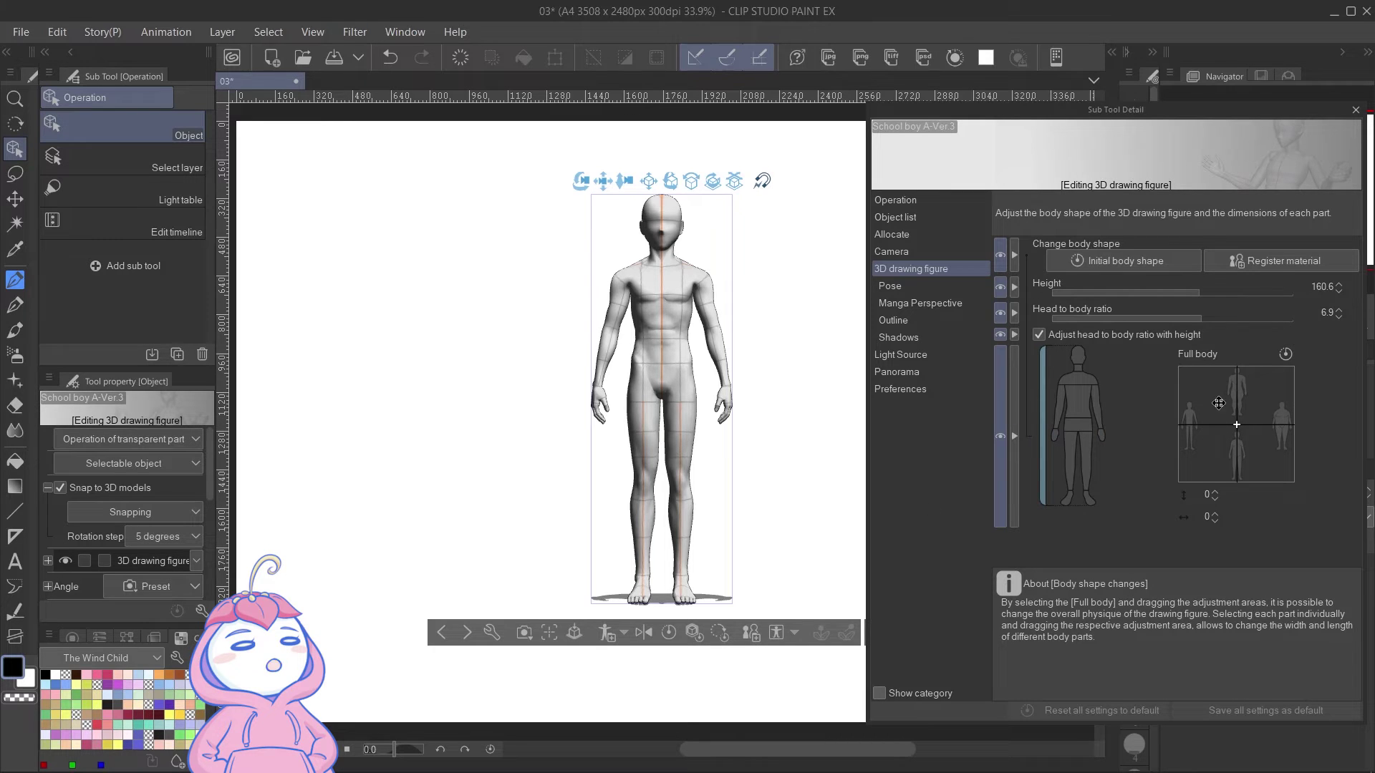
# Try several full-body physiques and give the figure a muscular build at 32 vertical and -35 horizontal.
pyautogui.click(1199, 387)
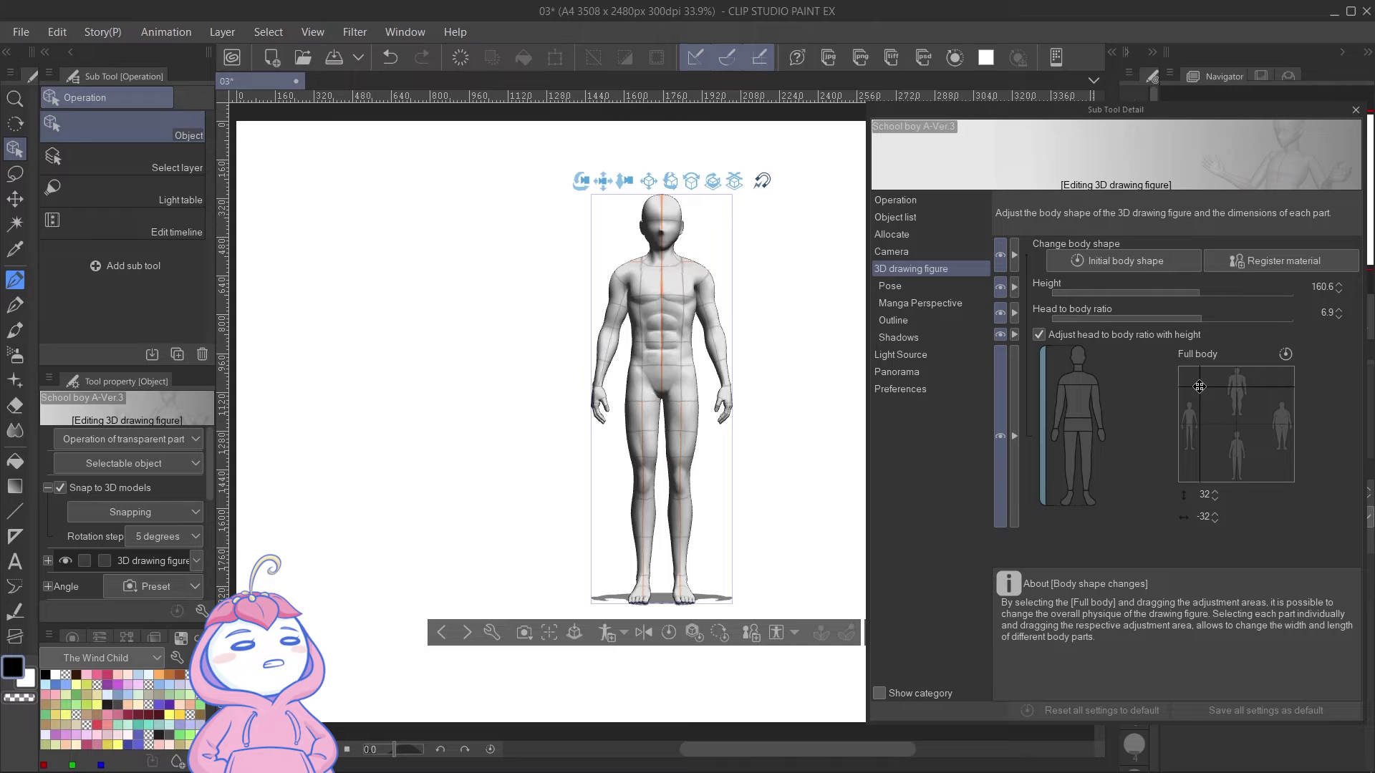
pyautogui.click(1213, 445)
pyautogui.moveTo(1269, 448); pyautogui.dragTo(1277, 376)
pyautogui.click(1195, 381)
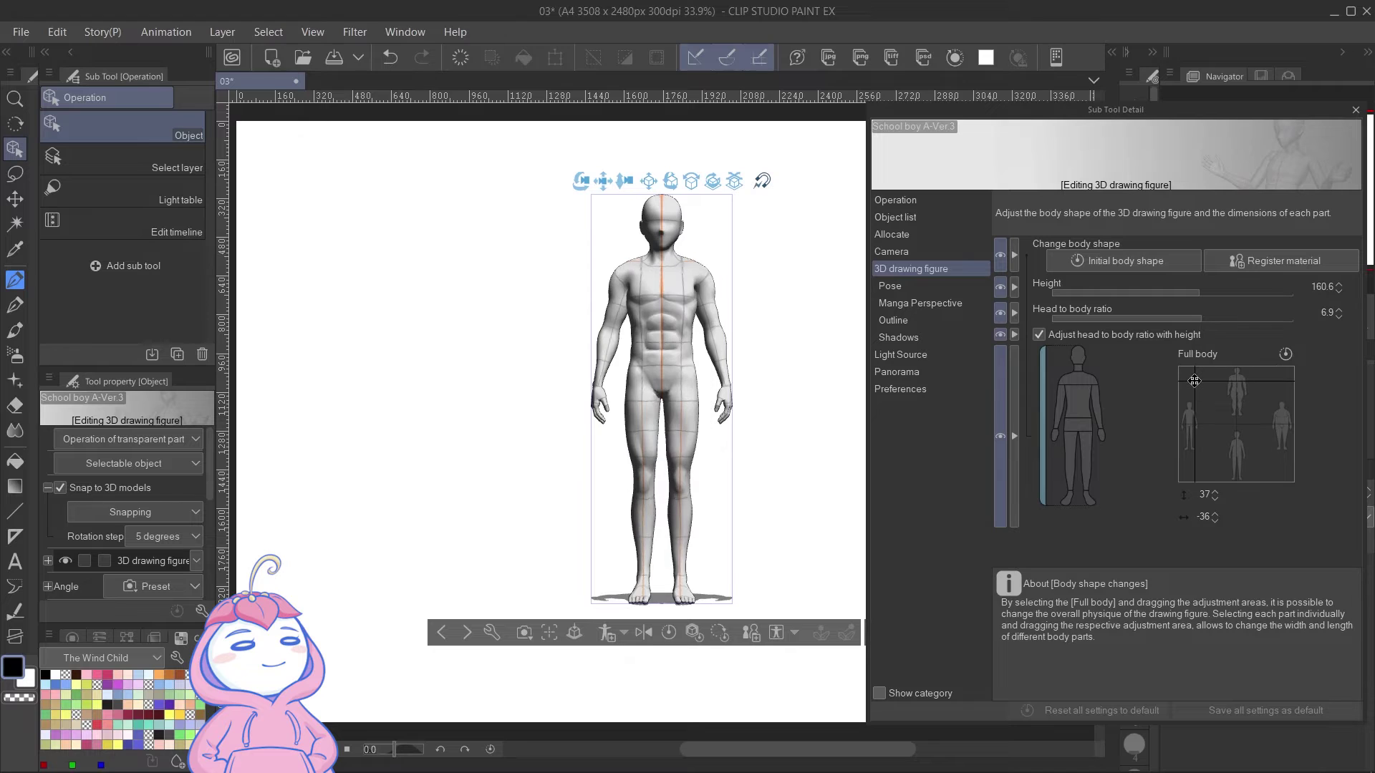
pyautogui.click(1212, 430)
pyautogui.click(1207, 418)
pyautogui.click(1261, 403)
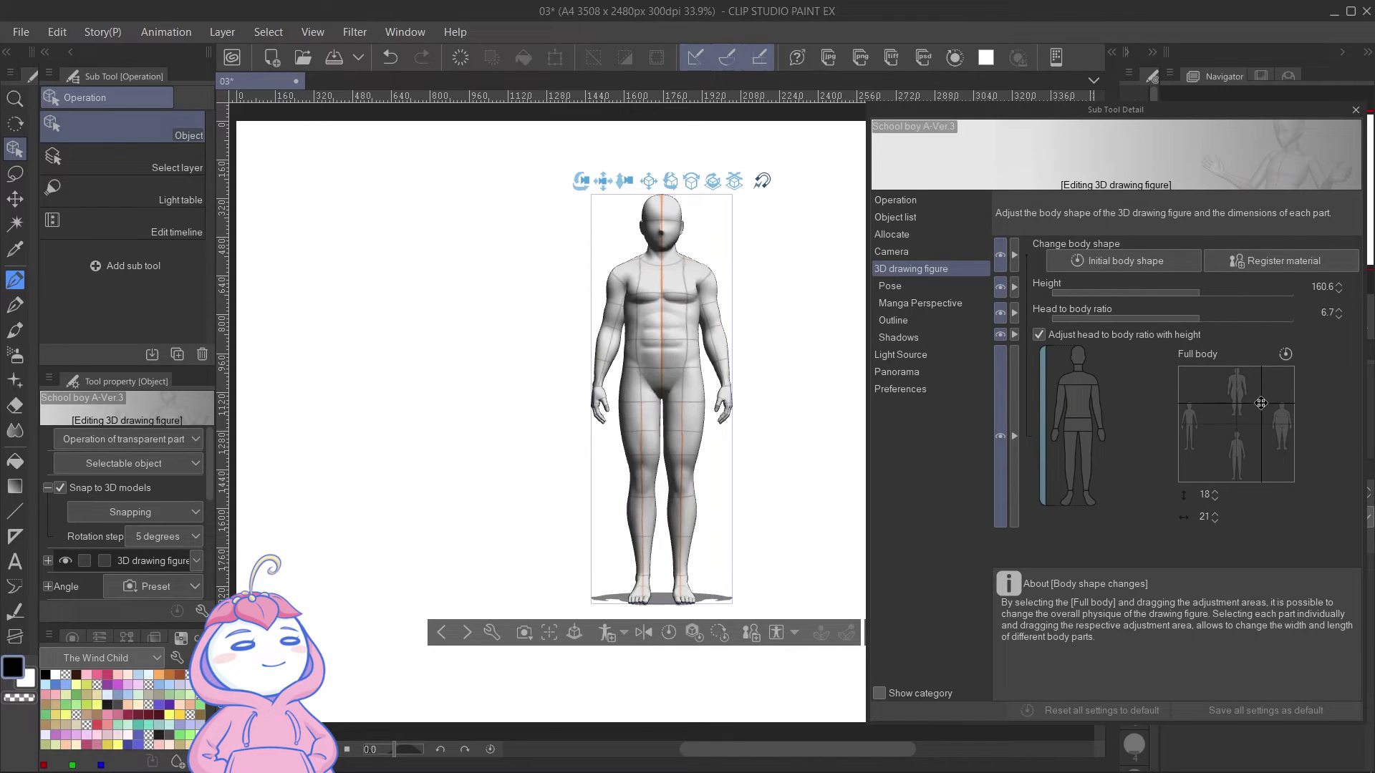
pyautogui.click(1226, 411)
pyautogui.click(1234, 377)
pyautogui.click(1265, 442)
pyautogui.click(1195, 387)
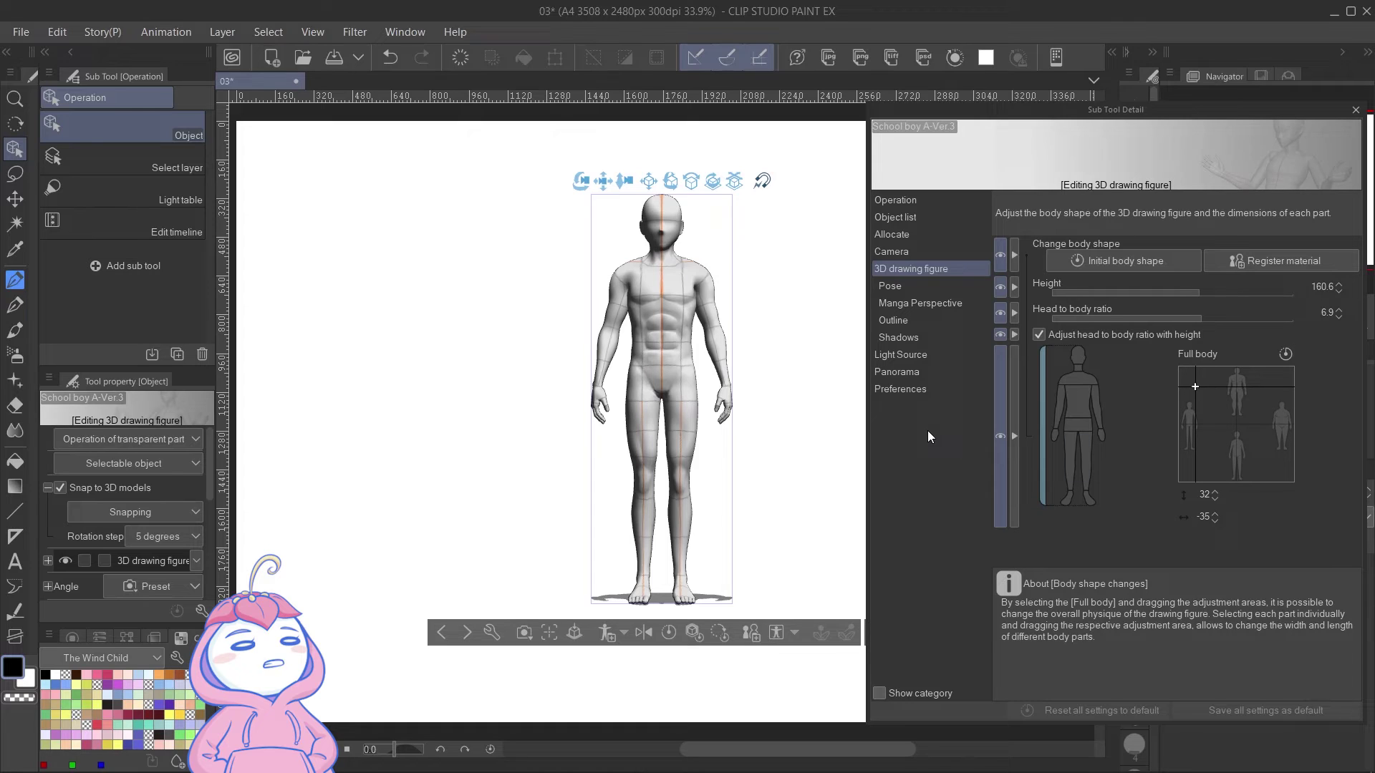
# Set the figure's shoulder width to 30 and its hand size to -28 vertical and -3 horizontal.
pyautogui.click(1082, 385)
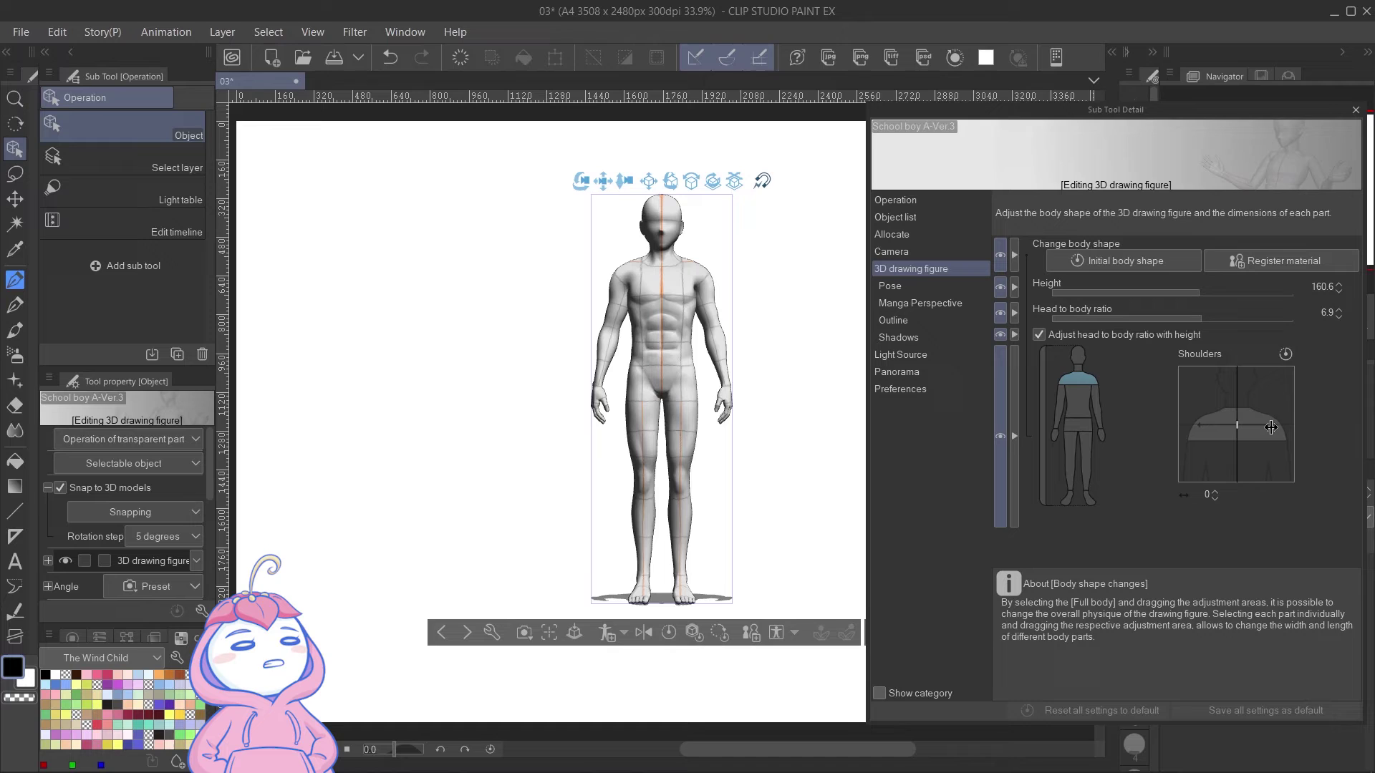
pyautogui.moveTo(1244, 427); pyautogui.dragTo(1272, 425)
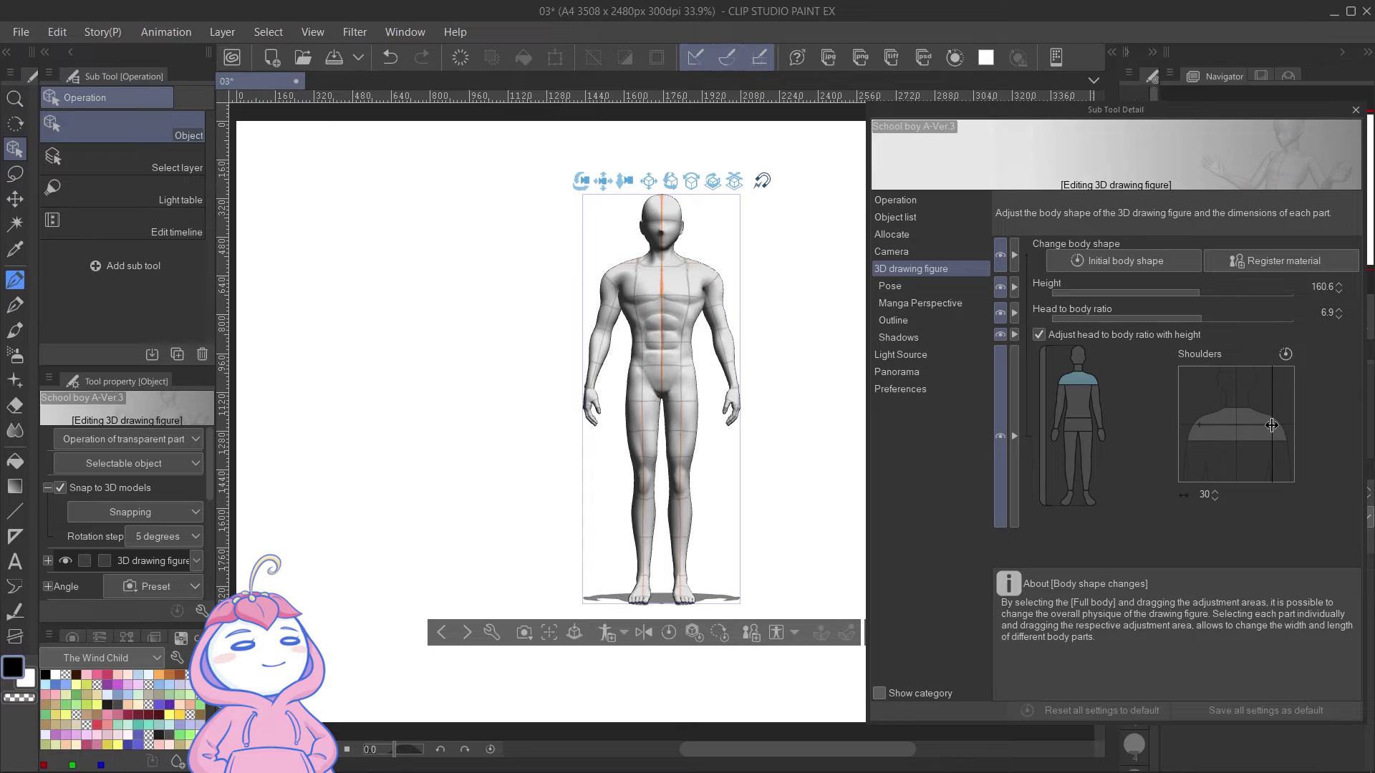
pyautogui.click(1056, 432)
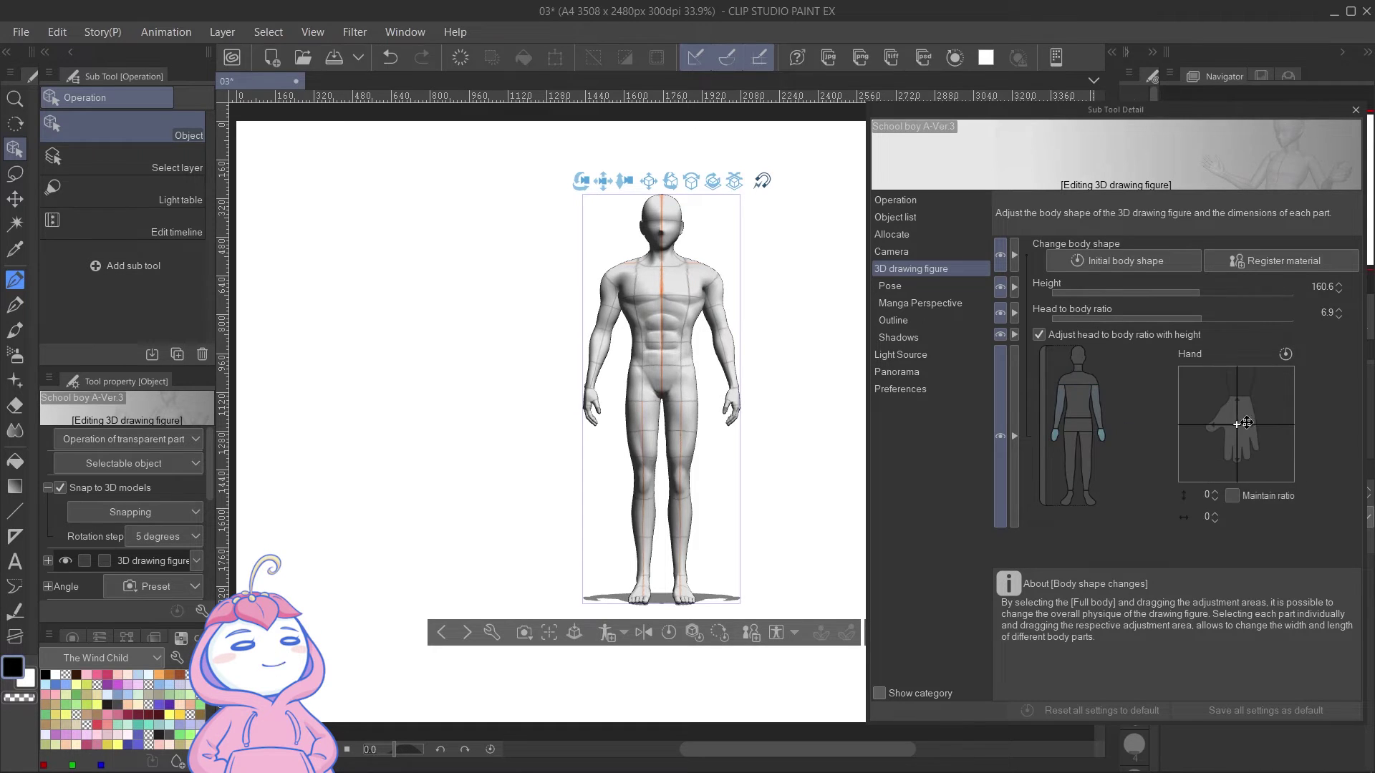
pyautogui.moveTo(1234, 423); pyautogui.dragTo(1233, 457)
pyautogui.moveTo(767, 465); pyautogui.dragTo(858, 463)
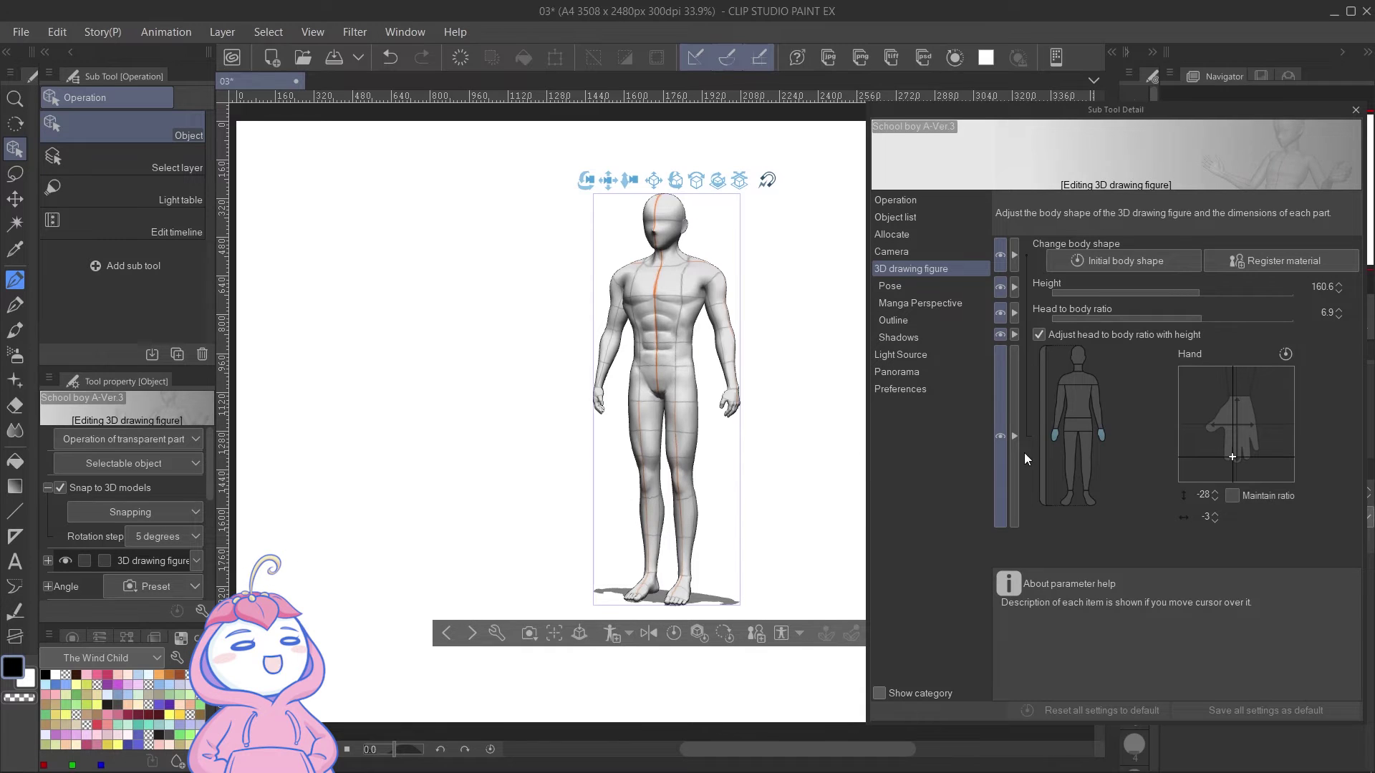
# Restore the figure's initial body shape and register it as a material named "norm" in a subfolder of the 3D materials.
pyautogui.click(1147, 264)
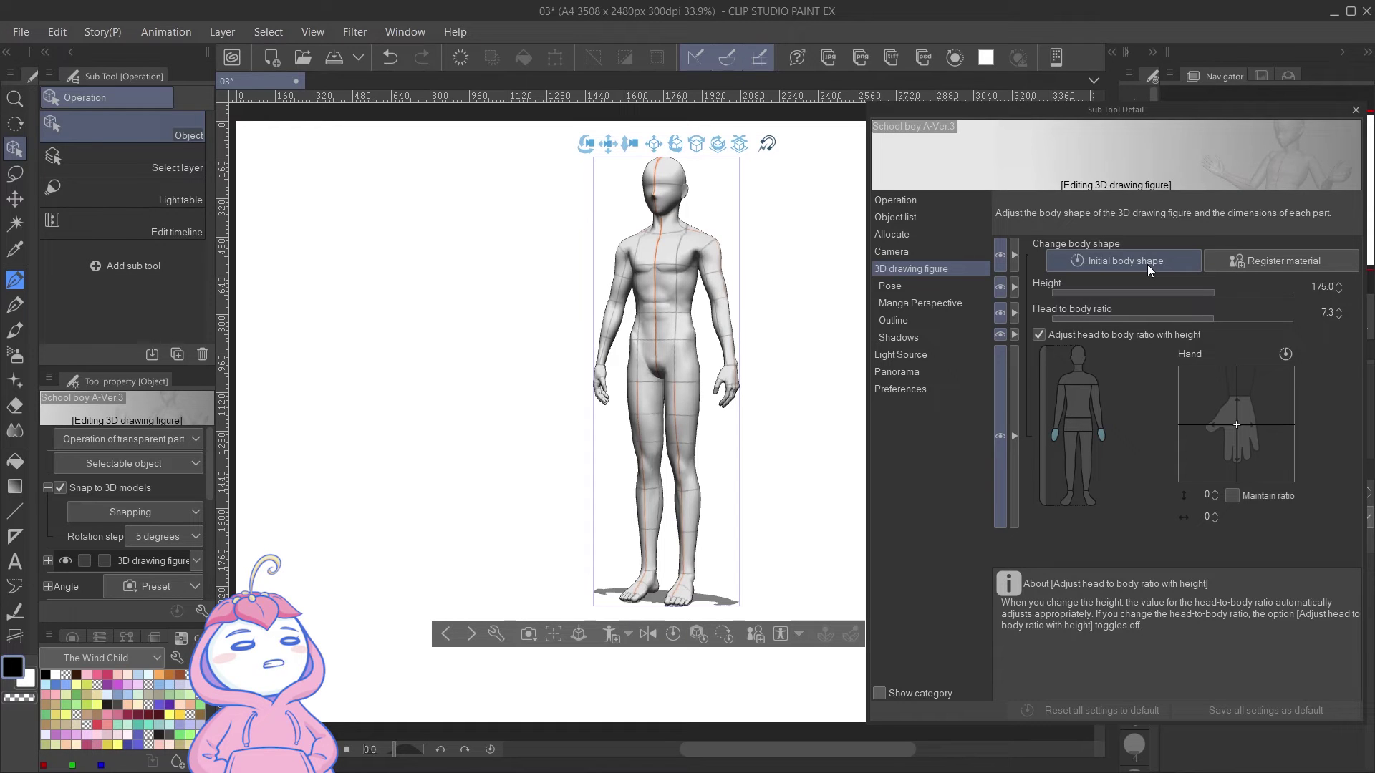
pyautogui.click(1267, 261)
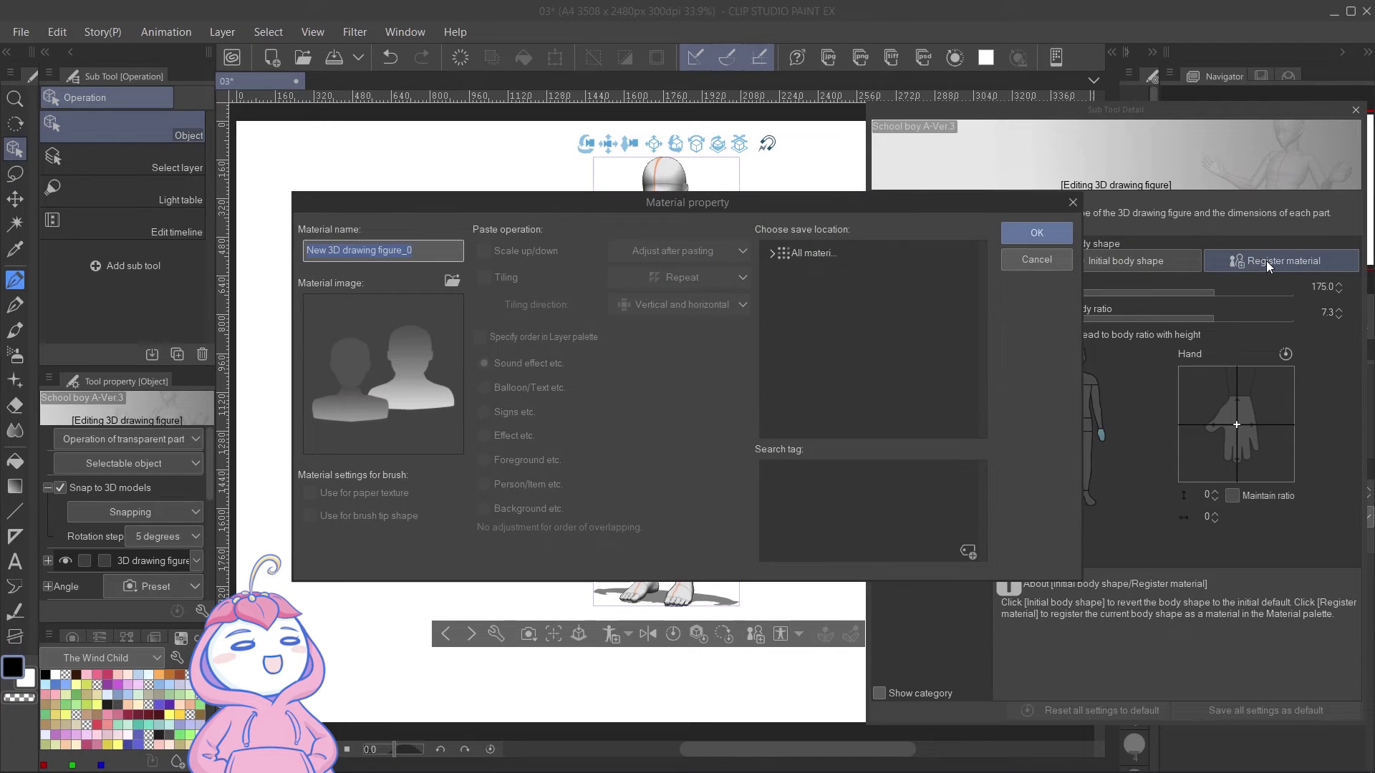
pyautogui.write('no')
pyautogui.doubleClick(809, 253)
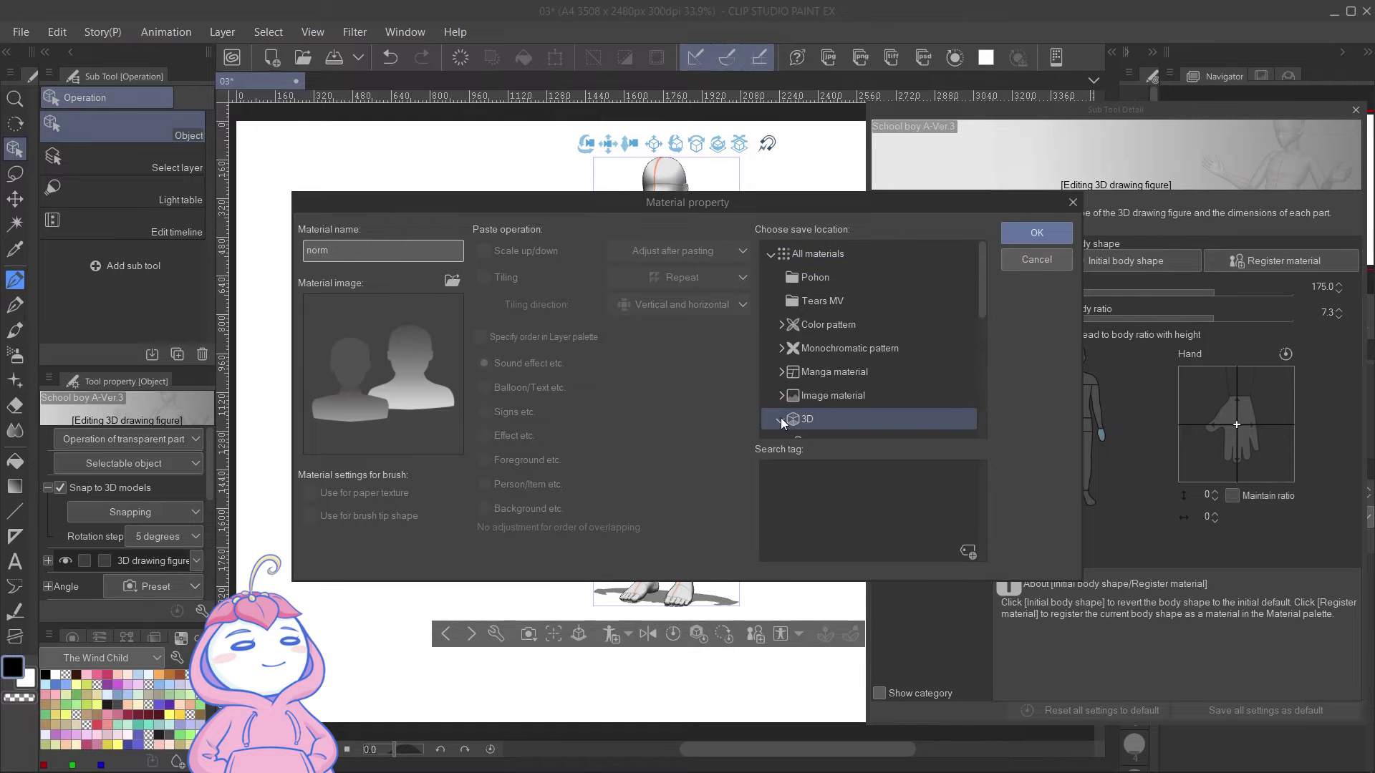
pyautogui.doubleClick(807, 415)
pyautogui.click(854, 390)
pyautogui.click(1017, 232)
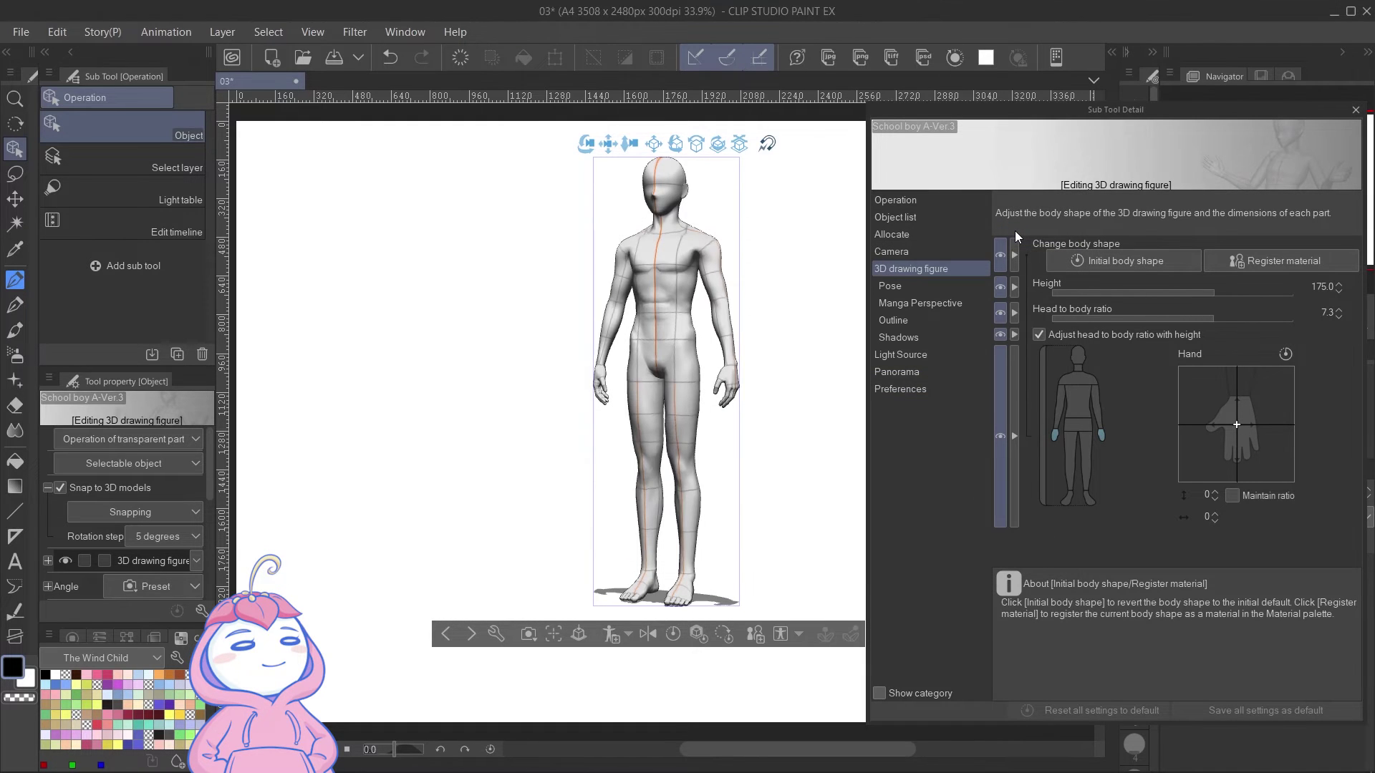
pyautogui.click(1112, 51)
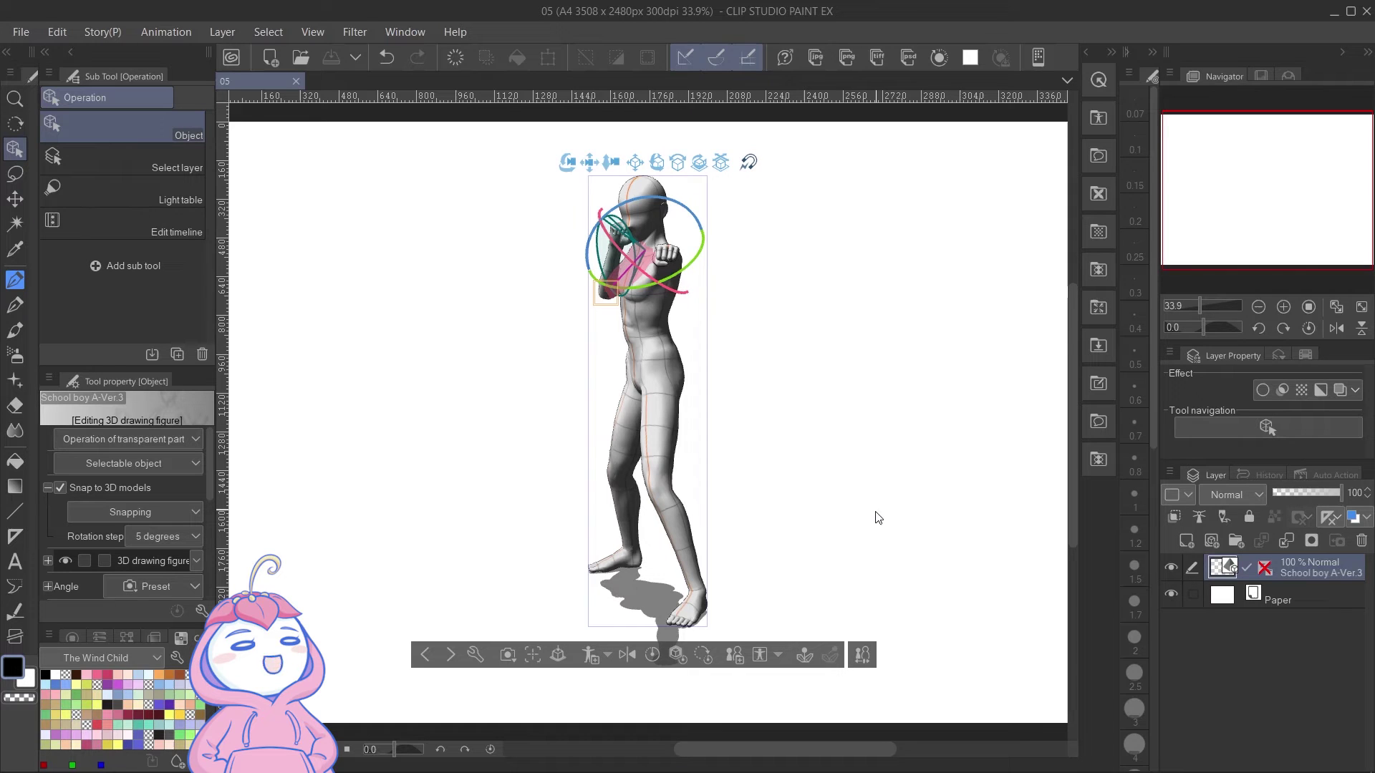
# Enable Manga Perspective for the punching figure and set its intensity to 0.88.
pyautogui.click(862, 653)
pyautogui.click(916, 303)
pyautogui.click(1040, 244)
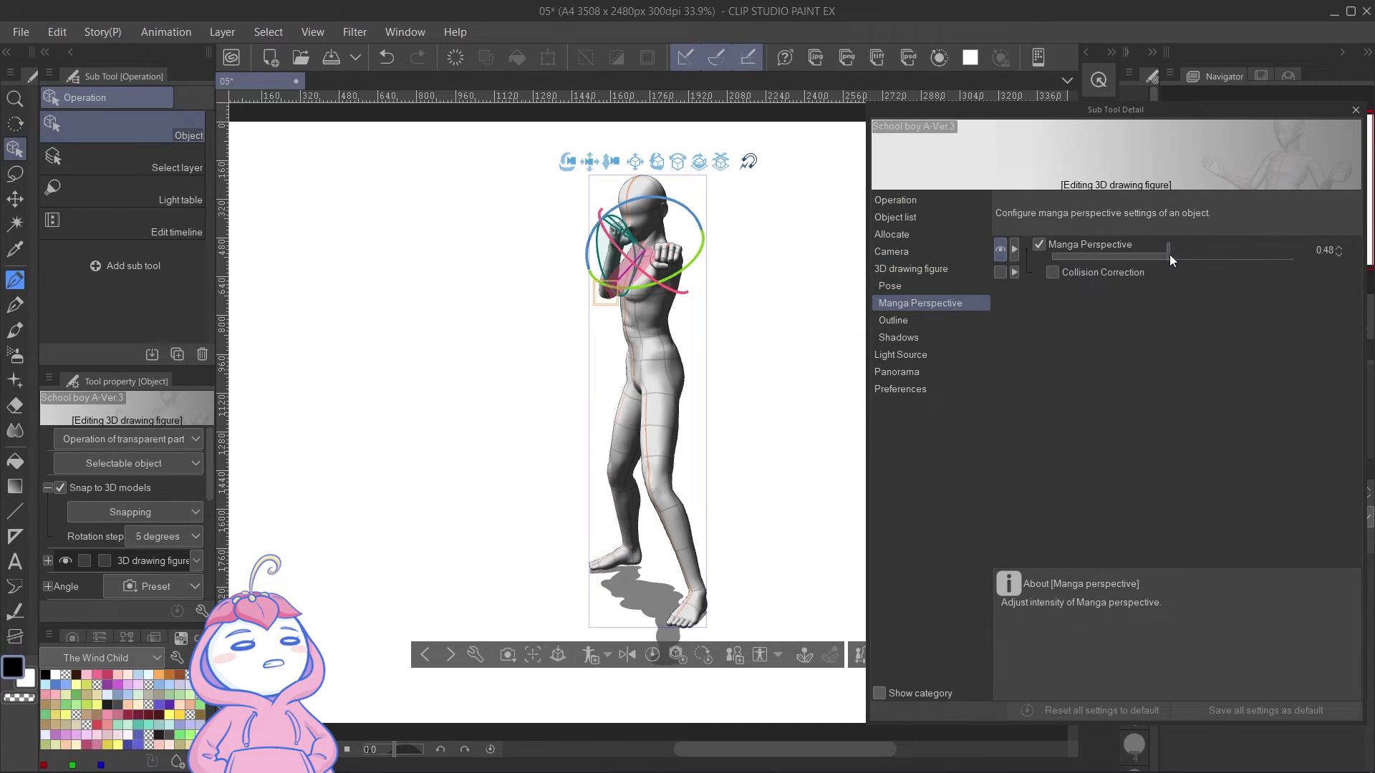
pyautogui.moveTo(1214, 255); pyautogui.dragTo(1265, 259)
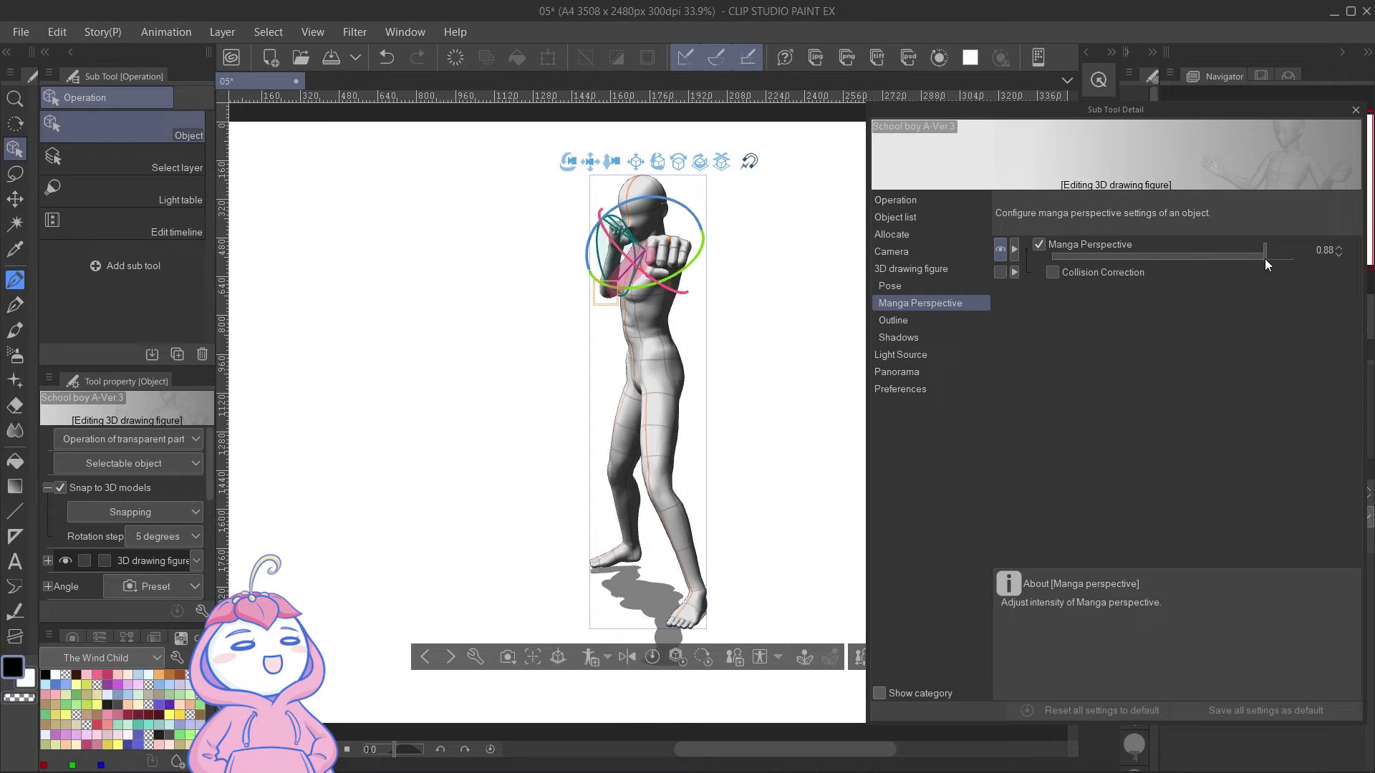
# Bring the camera close in front of the outstretched fist and set the Manga Perspective intensity to 0.91.
pyautogui.moveTo(740, 239); pyautogui.dragTo(778, 296)
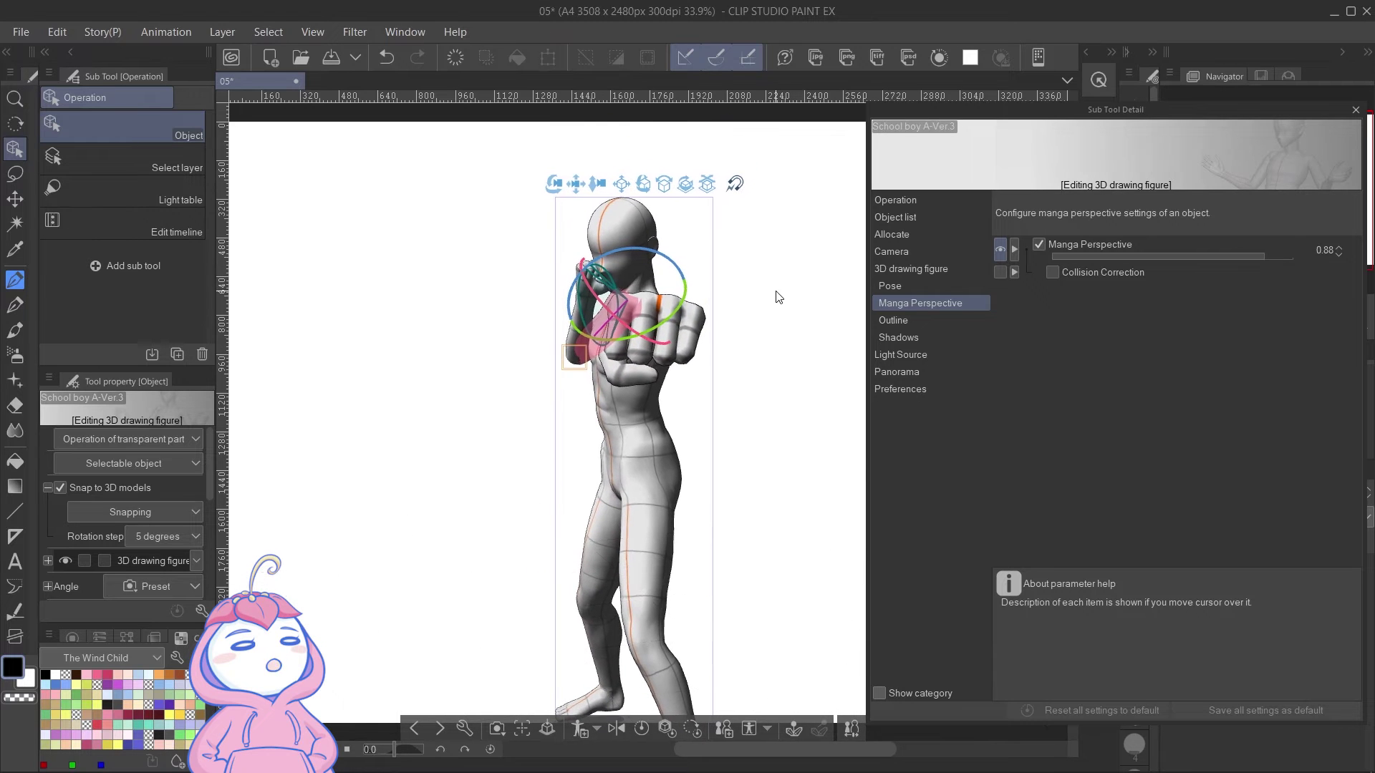
pyautogui.click(778, 380)
pyautogui.moveTo(778, 380)
pyautogui.mouseDown()
pyautogui.moveTo(814, 393)
pyautogui.moveTo(801, 389)
pyautogui.mouseUp()
pyautogui.moveTo(1245, 255)
pyautogui.mouseDown()
pyautogui.moveTo(1121, 250)
pyautogui.moveTo(1272, 253)
pyautogui.mouseUp()
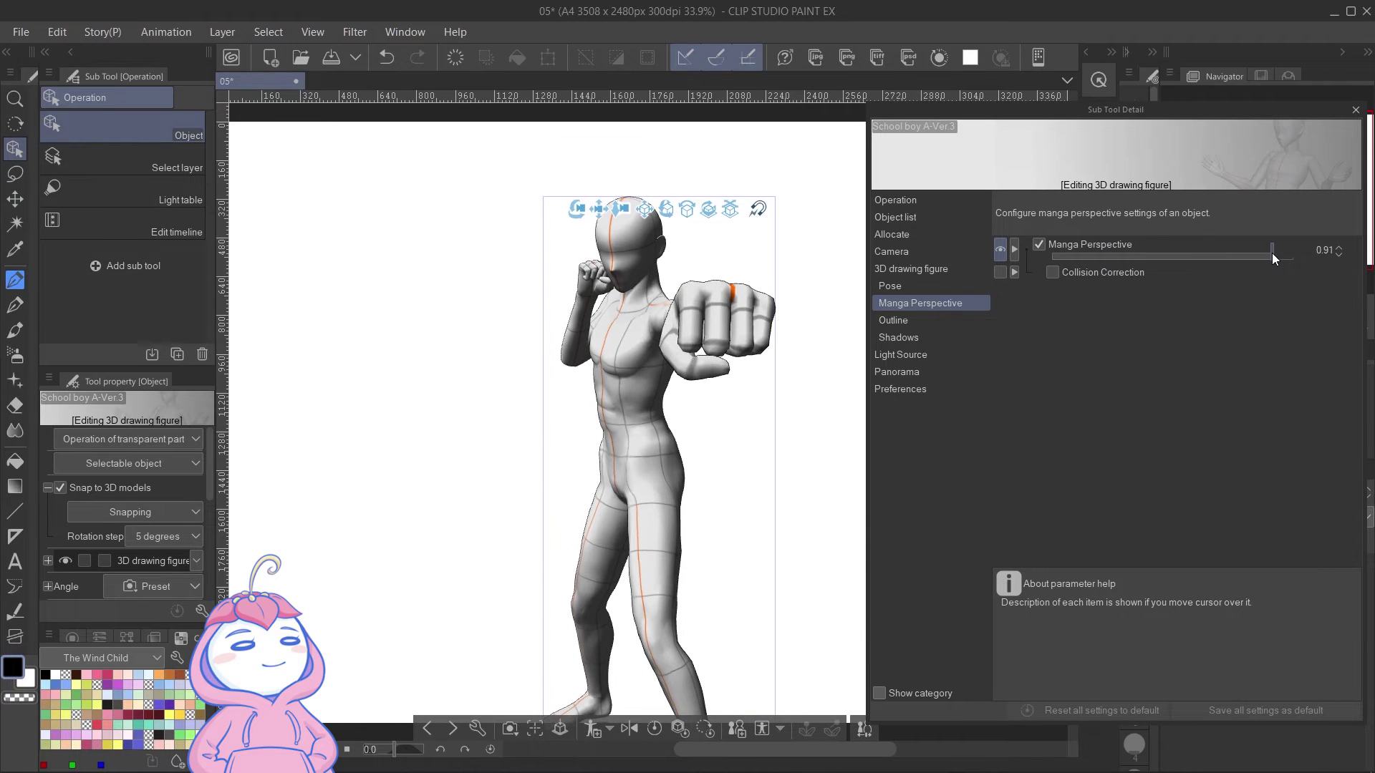
pyautogui.moveTo(813, 467)
pyautogui.mouseDown()
pyautogui.moveTo(922, 450)
pyautogui.moveTo(742, 494)
pyautogui.moveTo(690, 476)
pyautogui.moveTo(802, 473)
pyautogui.mouseUp()
pyautogui.moveTo(811, 542); pyautogui.dragTo(801, 554)
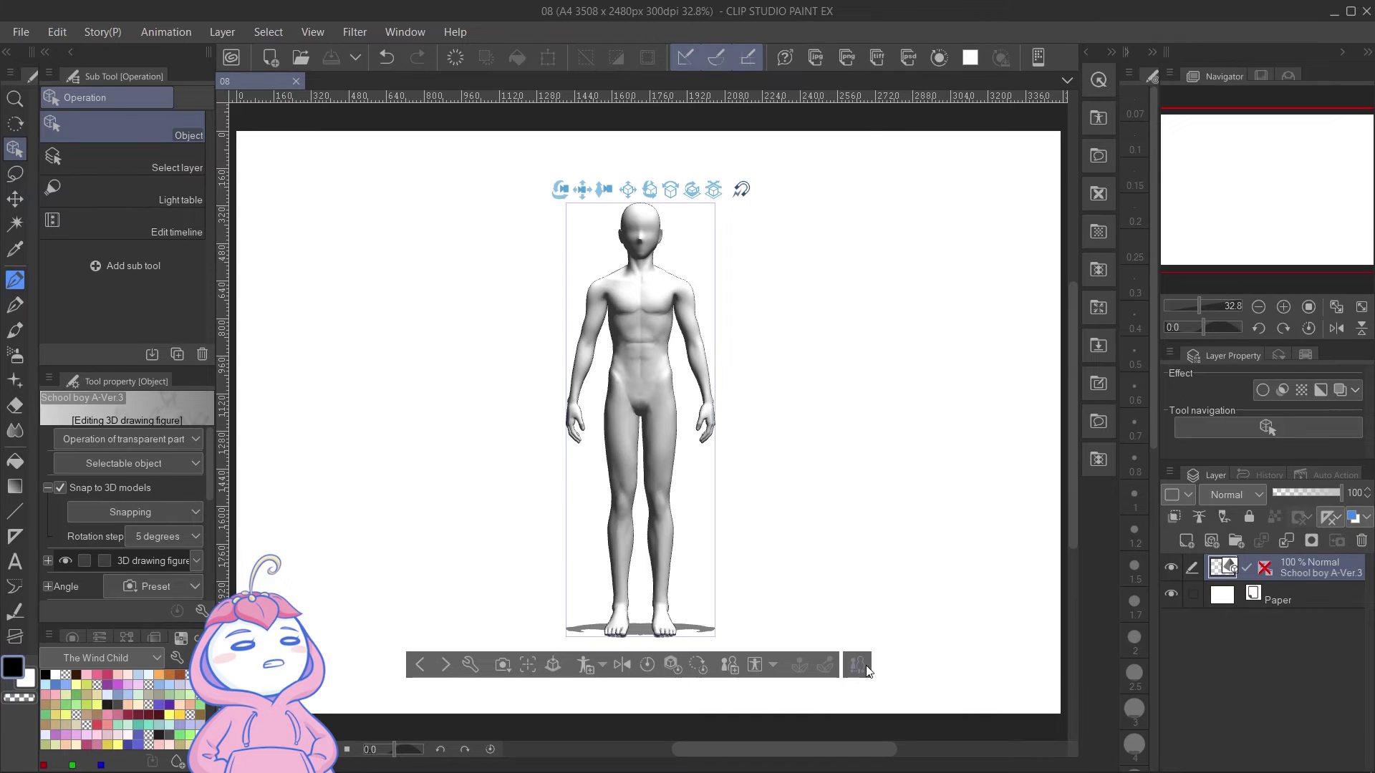
# Adjust the light source direction so the light falls more directly on the front of the figure.
pyautogui.click(866, 666)
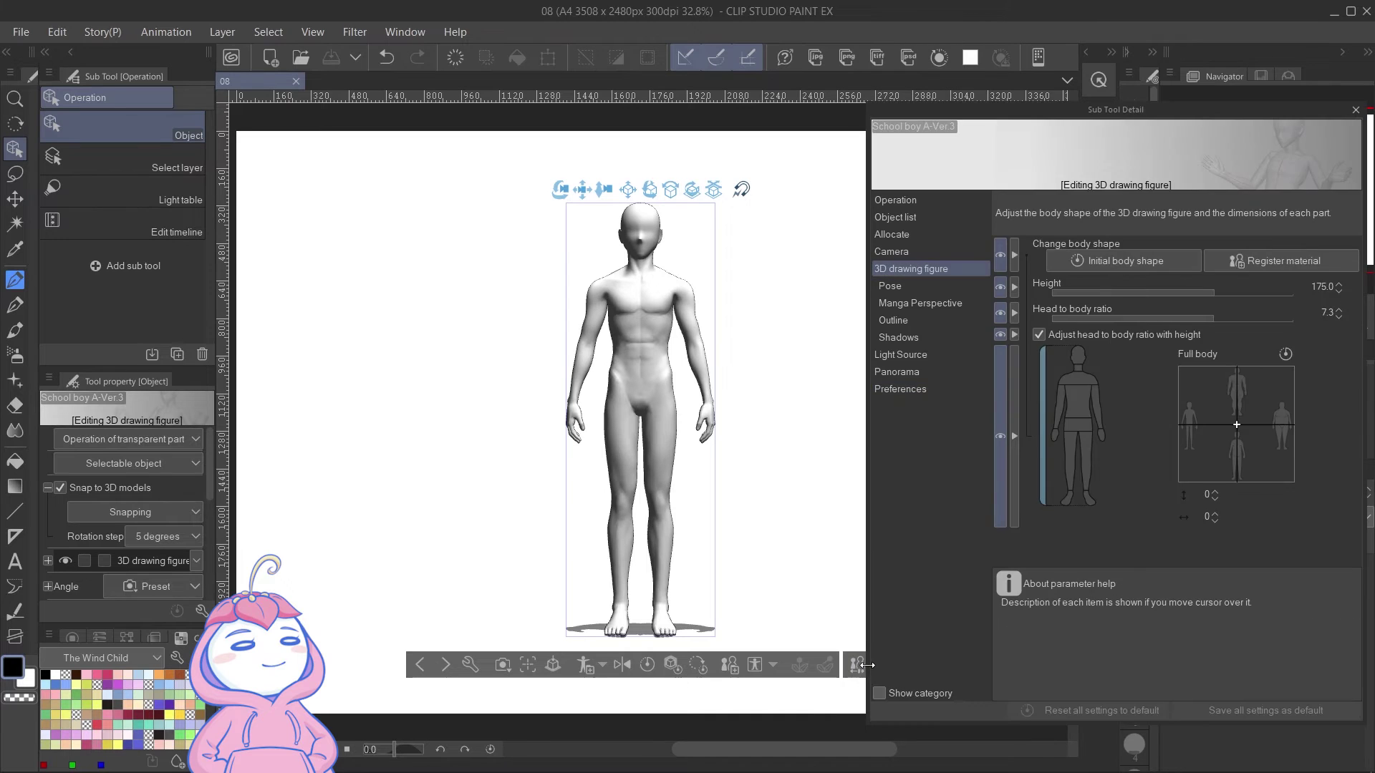
pyautogui.click(922, 354)
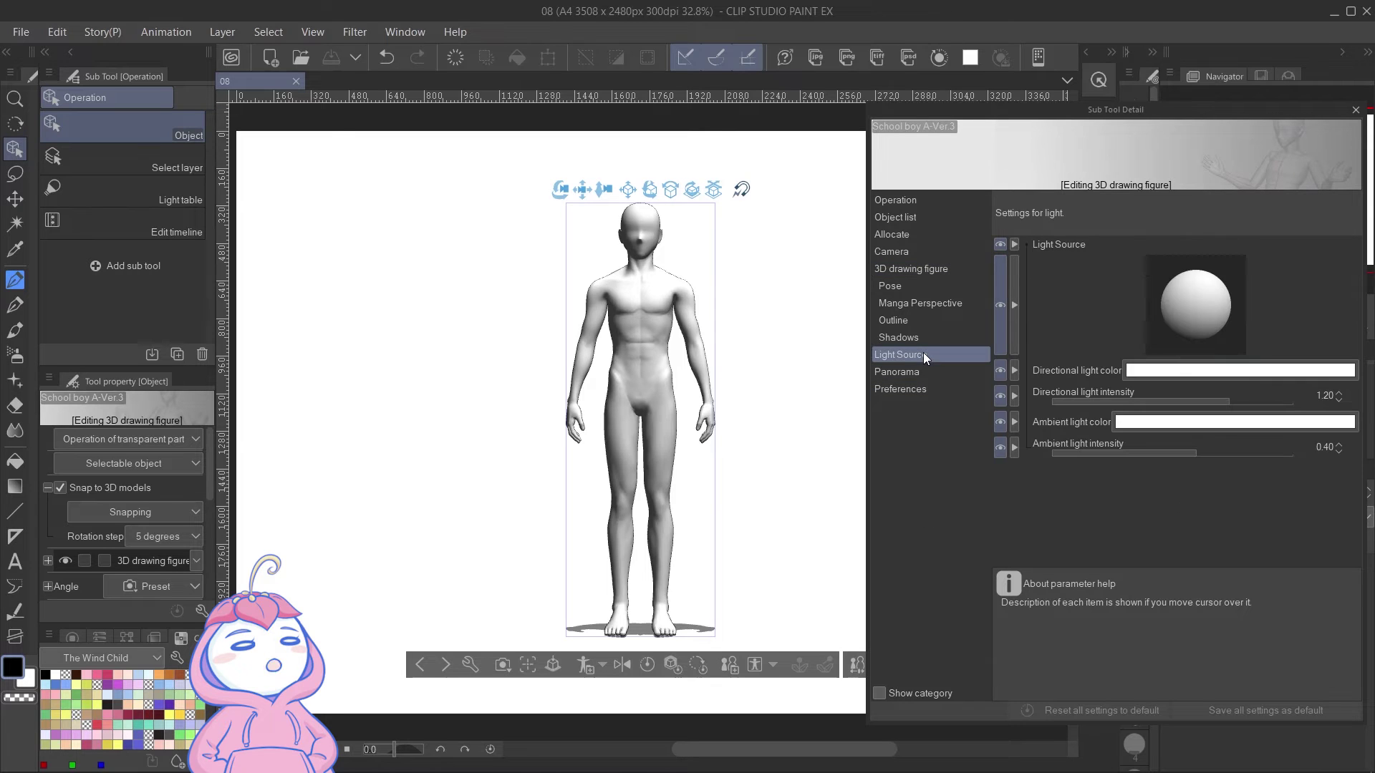
pyautogui.moveTo(1182, 308)
pyautogui.mouseDown()
pyautogui.moveTo(1216, 324)
pyautogui.moveTo(1190, 277)
pyautogui.moveTo(1198, 300)
pyautogui.mouseUp()
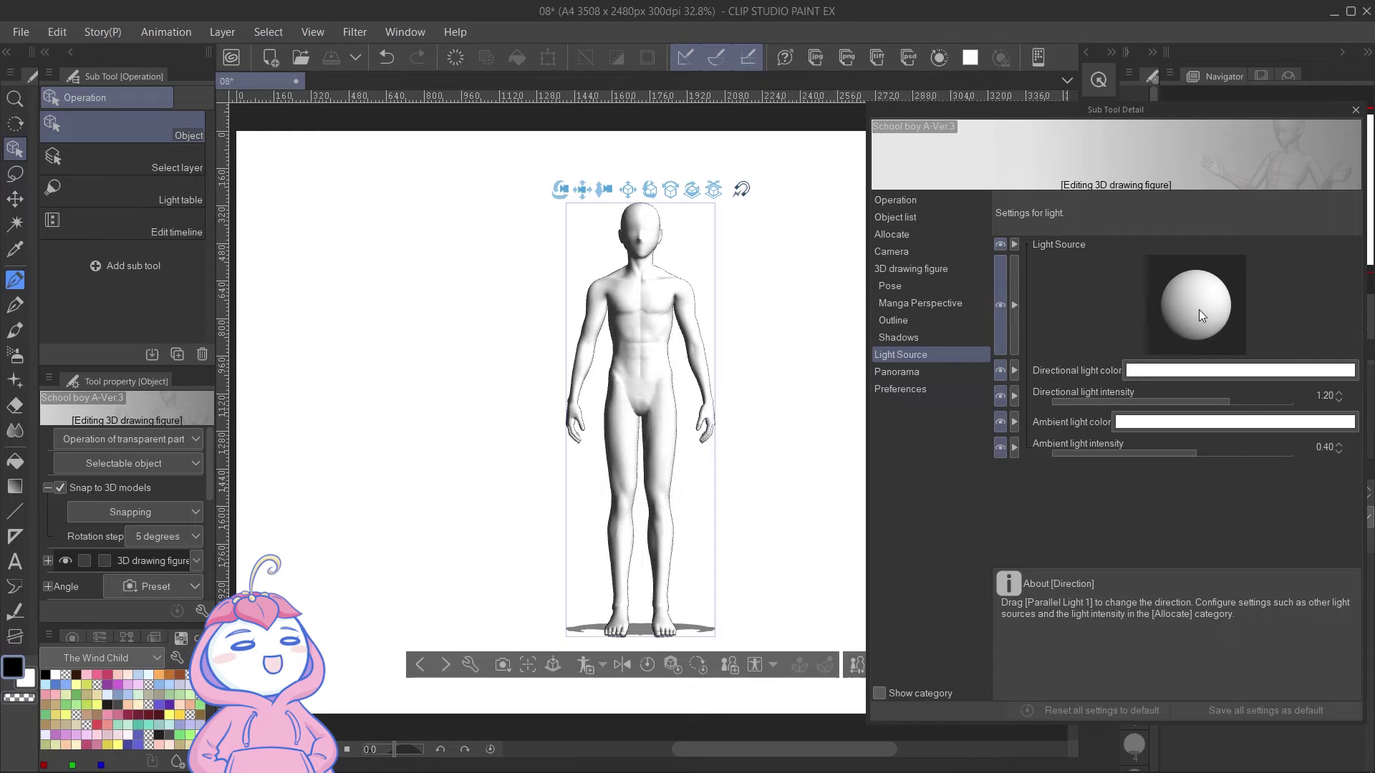
# Set the directional light color to pink and its intensity to 1.41.
pyautogui.click(1248, 376)
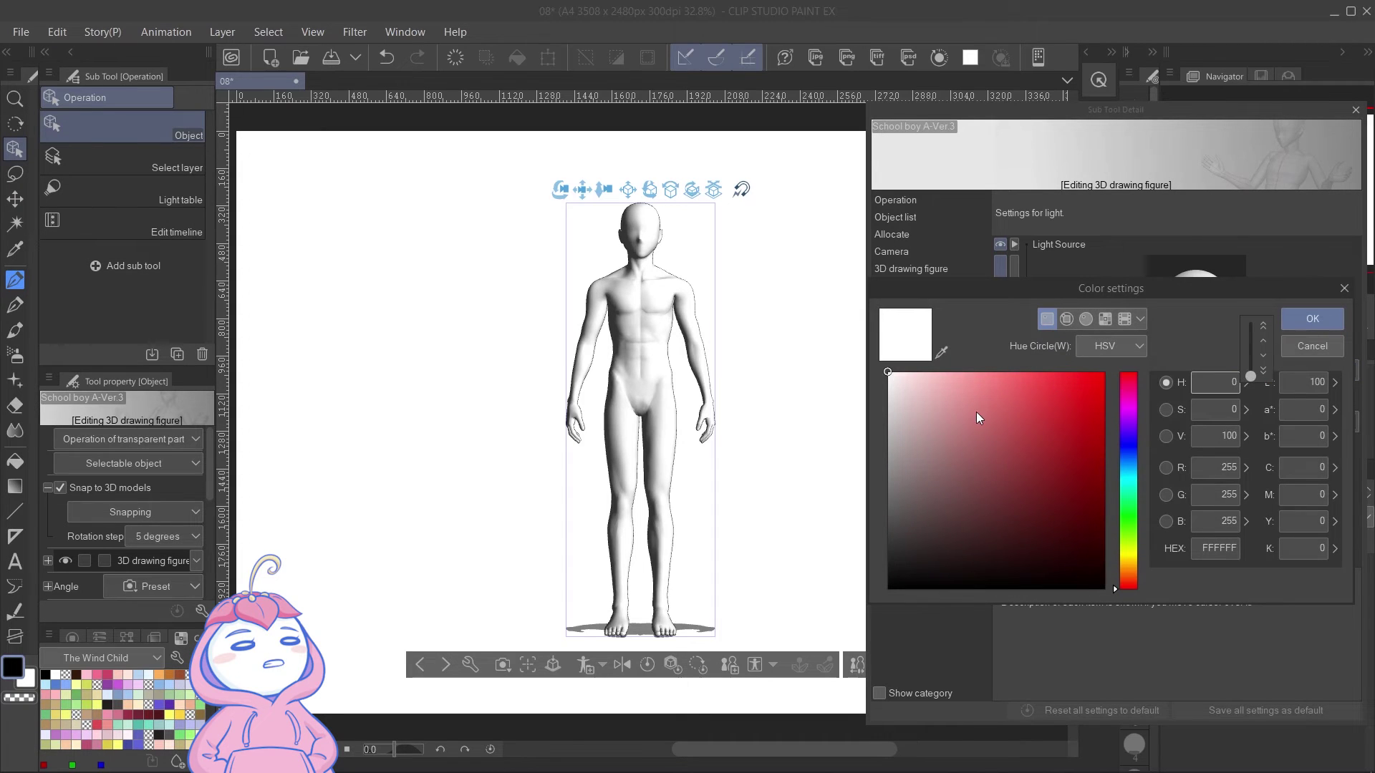
pyautogui.moveTo(1122, 406); pyautogui.dragTo(1126, 394)
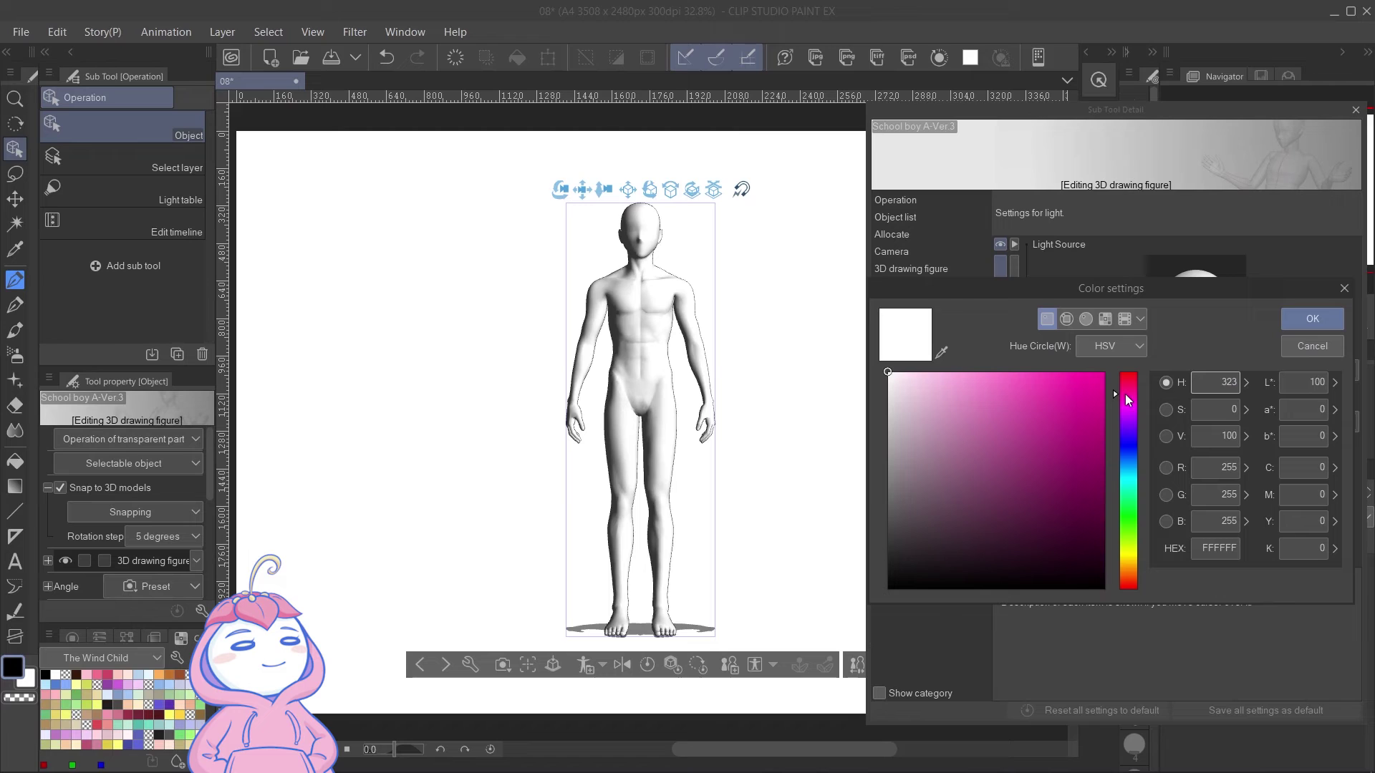
pyautogui.click(1010, 391)
pyautogui.click(1311, 319)
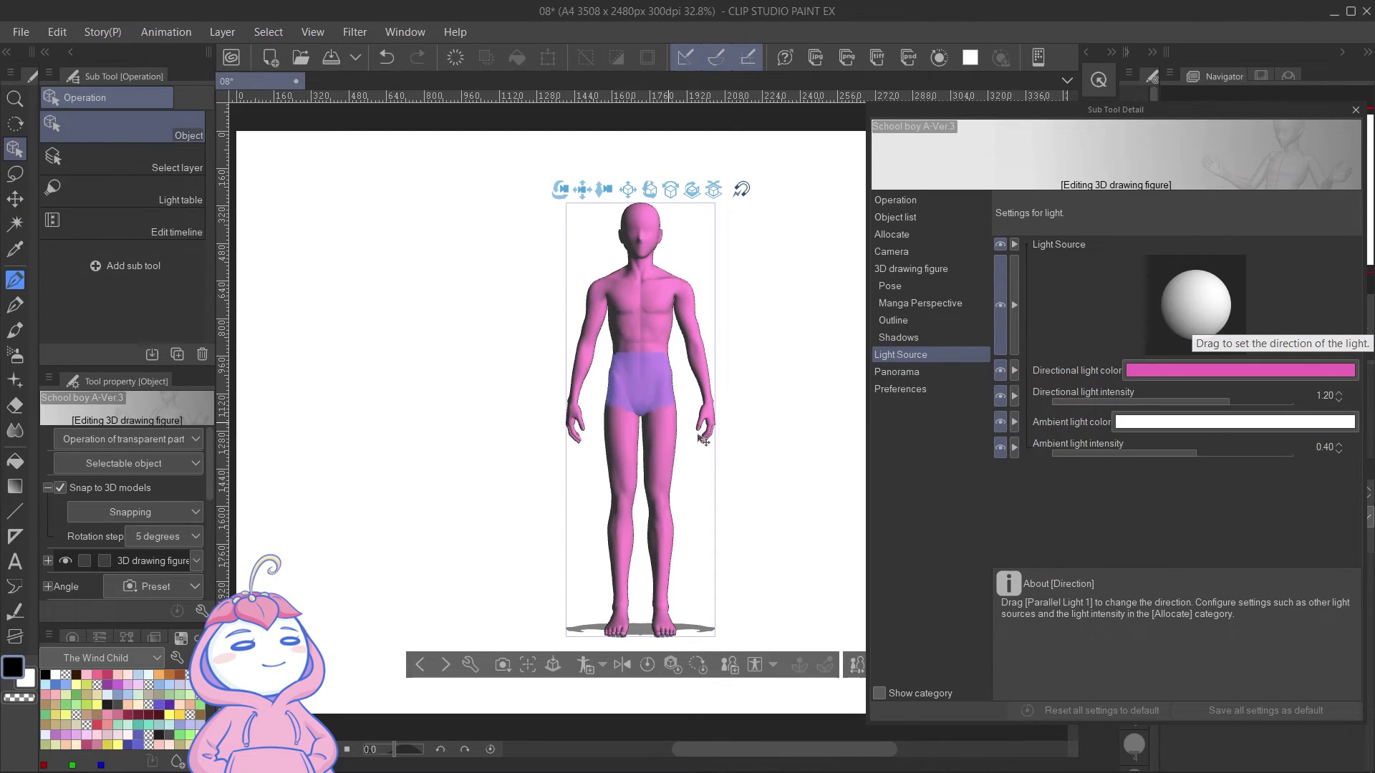
pyautogui.moveTo(1232, 398)
pyautogui.mouseDown()
pyautogui.moveTo(1154, 397)
pyautogui.moveTo(1262, 402)
pyautogui.moveTo(1234, 401)
pyautogui.mouseUp()
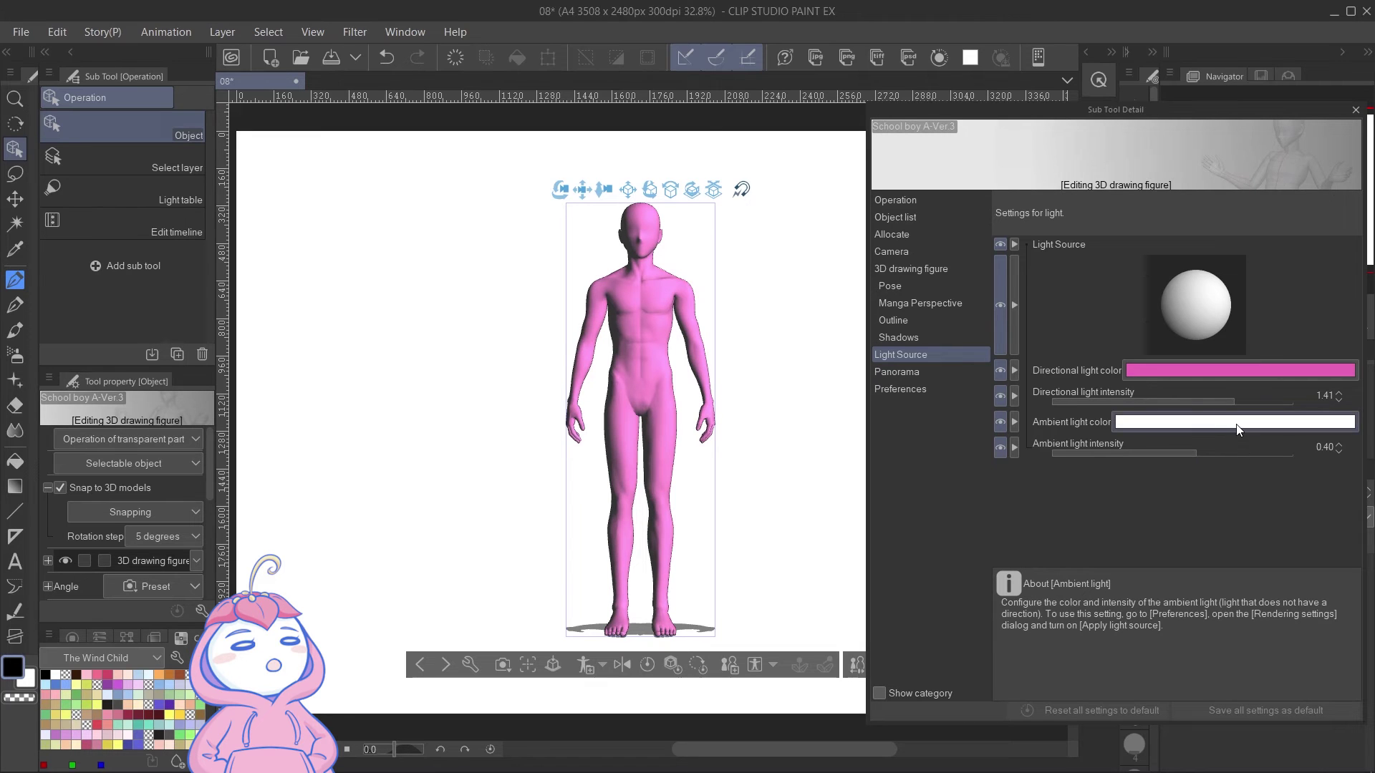
# Set the ambient light color to green and its intensity to 0.89.
pyautogui.click(1238, 424)
pyautogui.click(1128, 445)
pyautogui.moveTo(1128, 451)
pyautogui.mouseDown()
pyautogui.moveTo(1128, 553)
pyautogui.moveTo(1128, 443)
pyautogui.mouseUp()
pyautogui.click(1051, 406)
pyautogui.click(1311, 319)
pyautogui.moveTo(1225, 453)
pyautogui.mouseDown()
pyautogui.moveTo(1146, 441)
pyautogui.moveTo(1221, 453)
pyautogui.mouseUp()
pyautogui.click(1216, 421)
pyautogui.click(1132, 587)
pyautogui.click(1130, 516)
pyautogui.click(1302, 318)
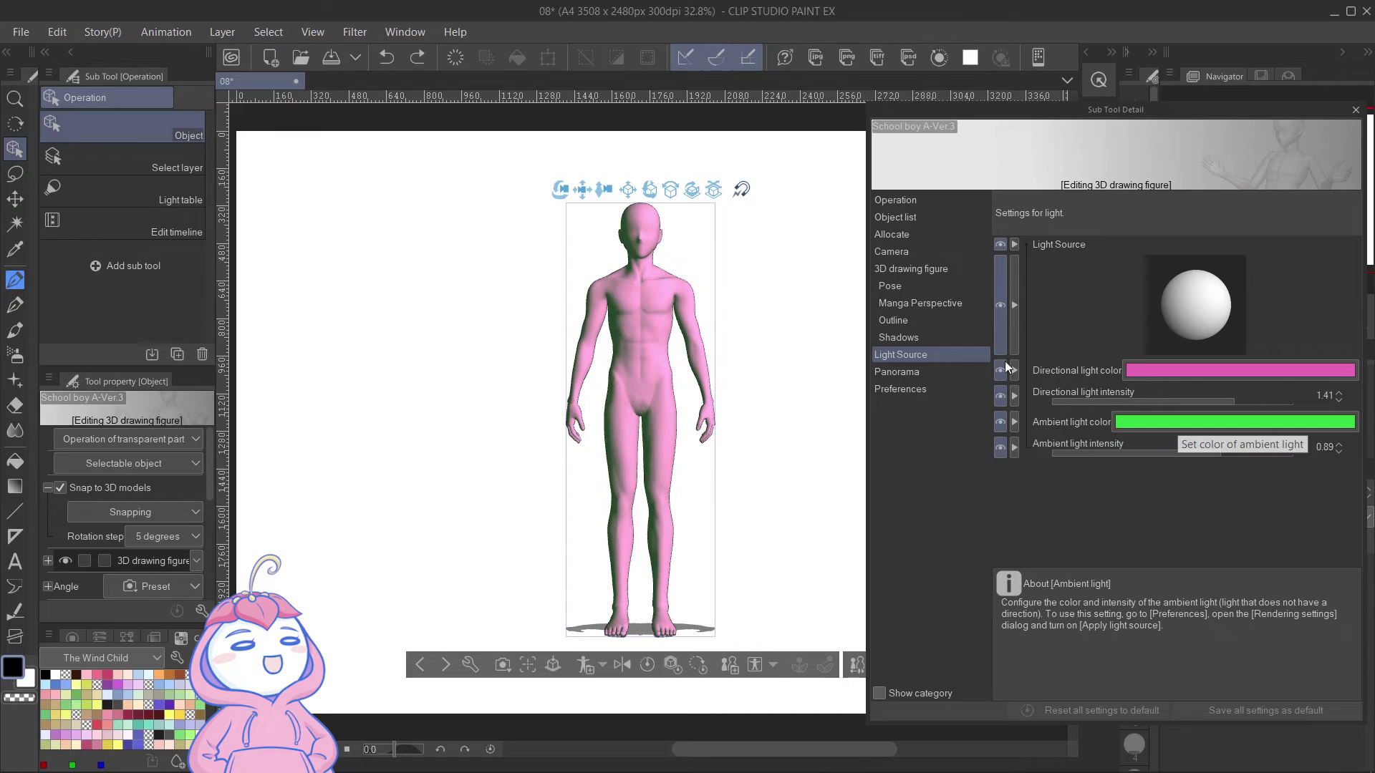
# Turn on Parallel light 2 and adjust the direction it shines on the figure.
pyautogui.click(889, 213)
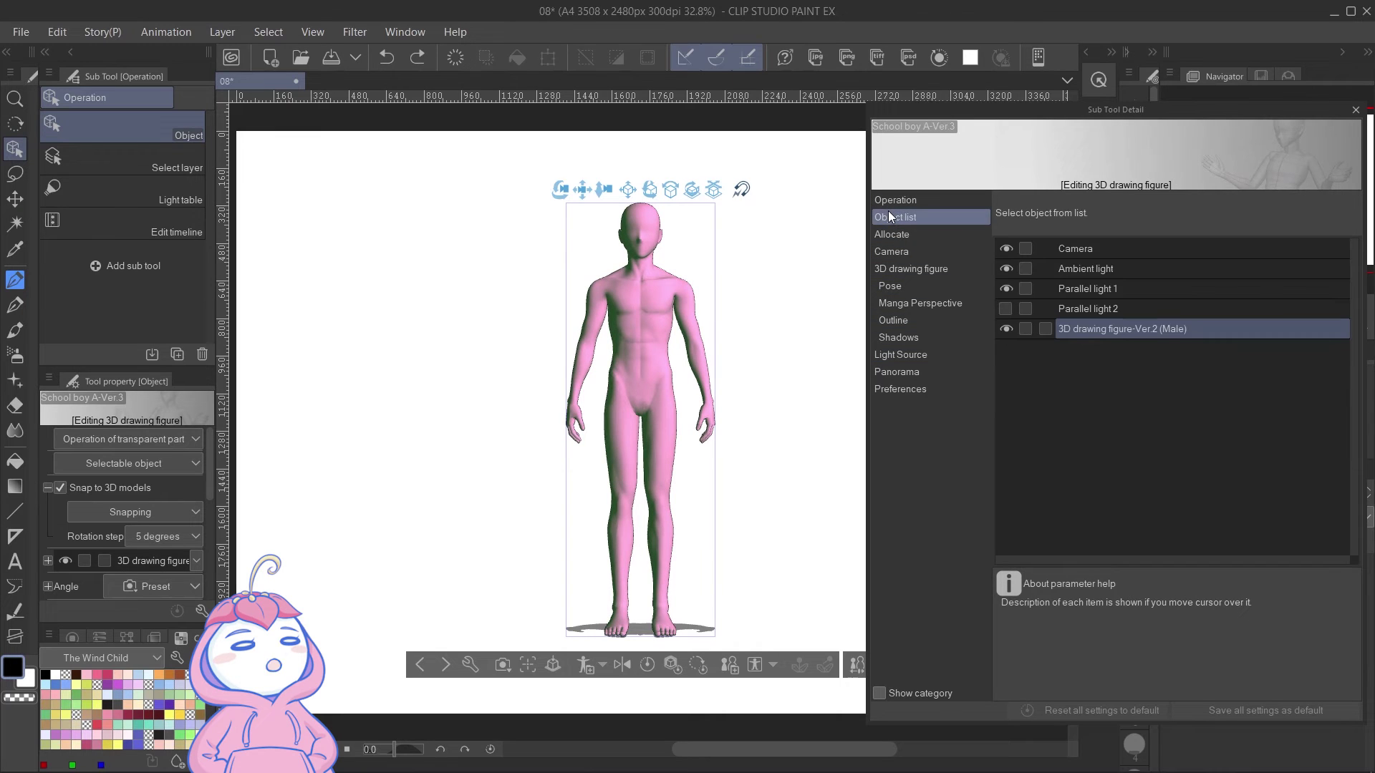
pyautogui.click(1063, 308)
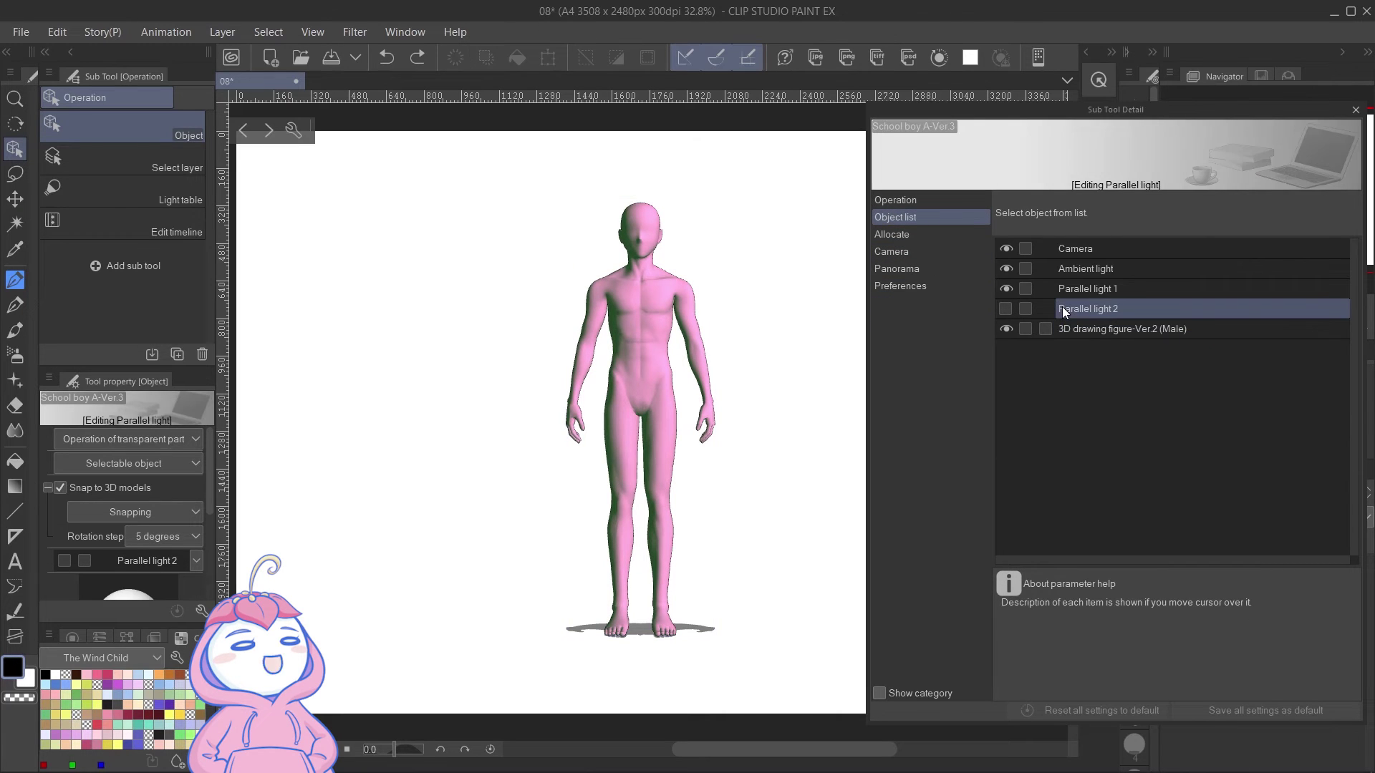
pyautogui.click(1007, 308)
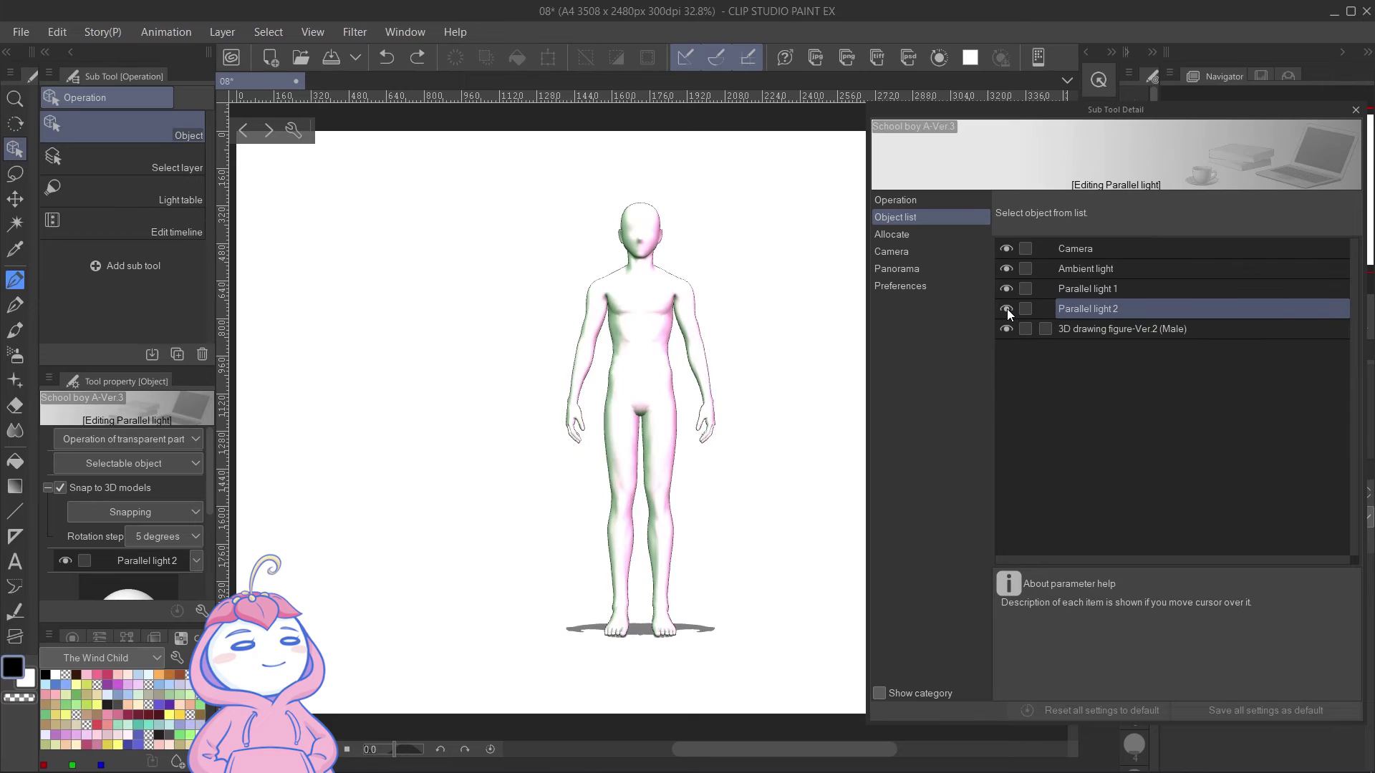
pyautogui.click(934, 242)
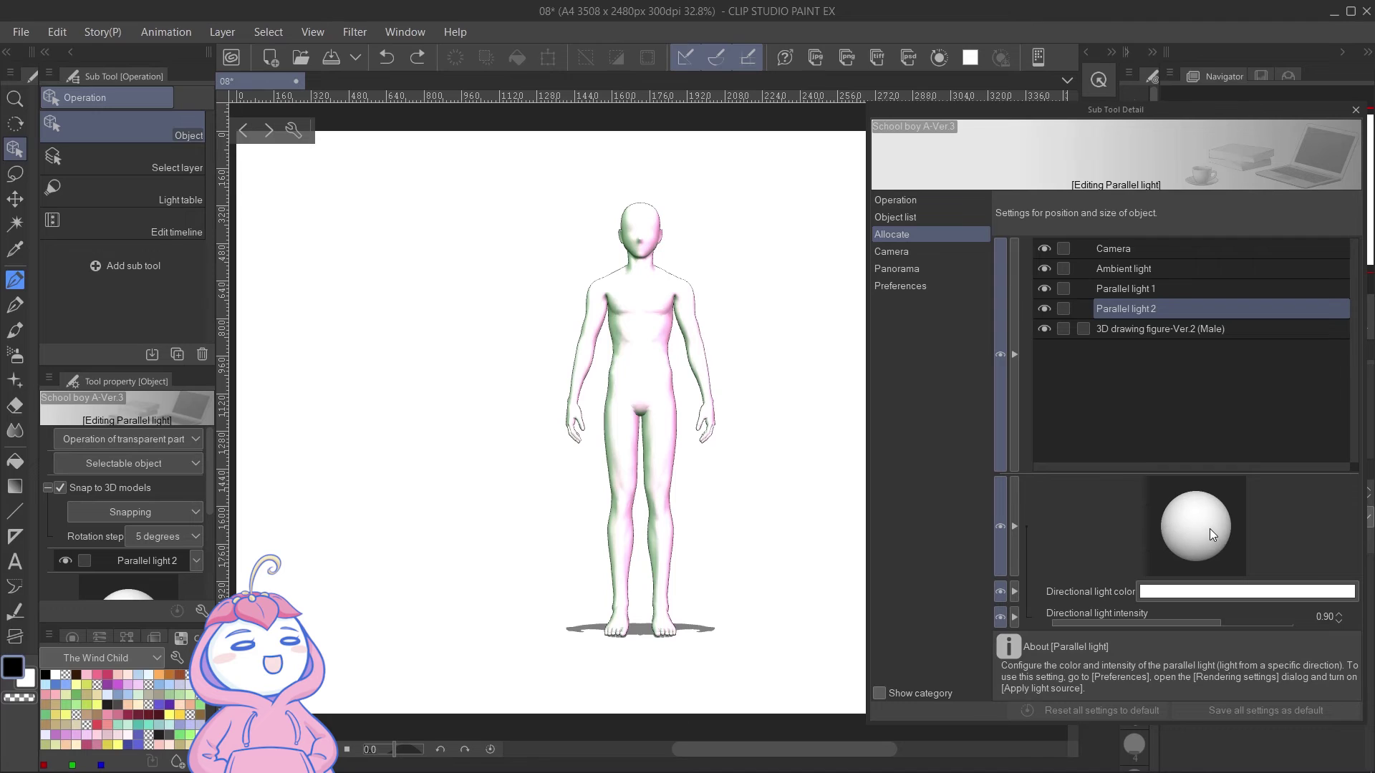
pyautogui.moveTo(1210, 529); pyautogui.dragTo(1214, 530)
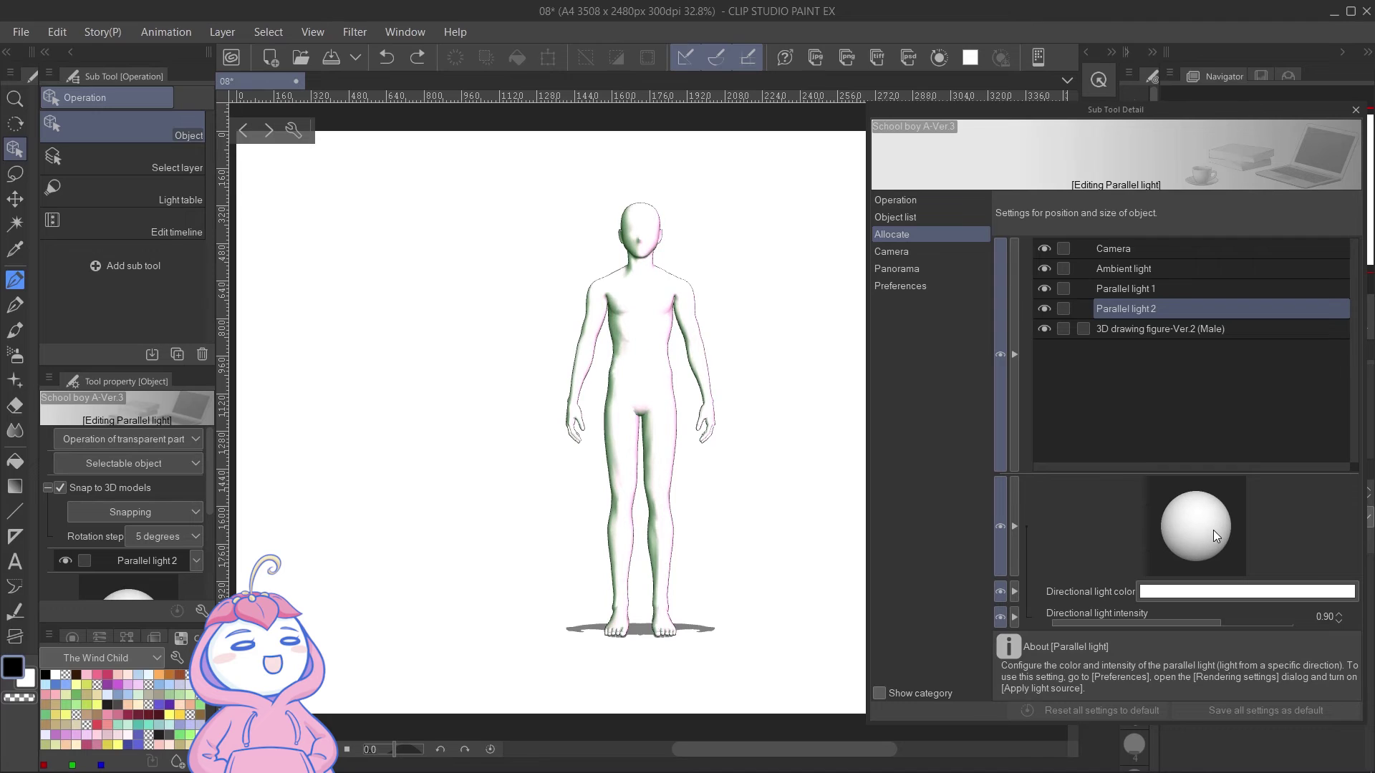
# Make Parallel light 2 blue, change its direction and set its intensity to 1.19.
pyautogui.click(1255, 597)
pyautogui.click(1130, 438)
pyautogui.click(1077, 390)
pyautogui.click(1312, 319)
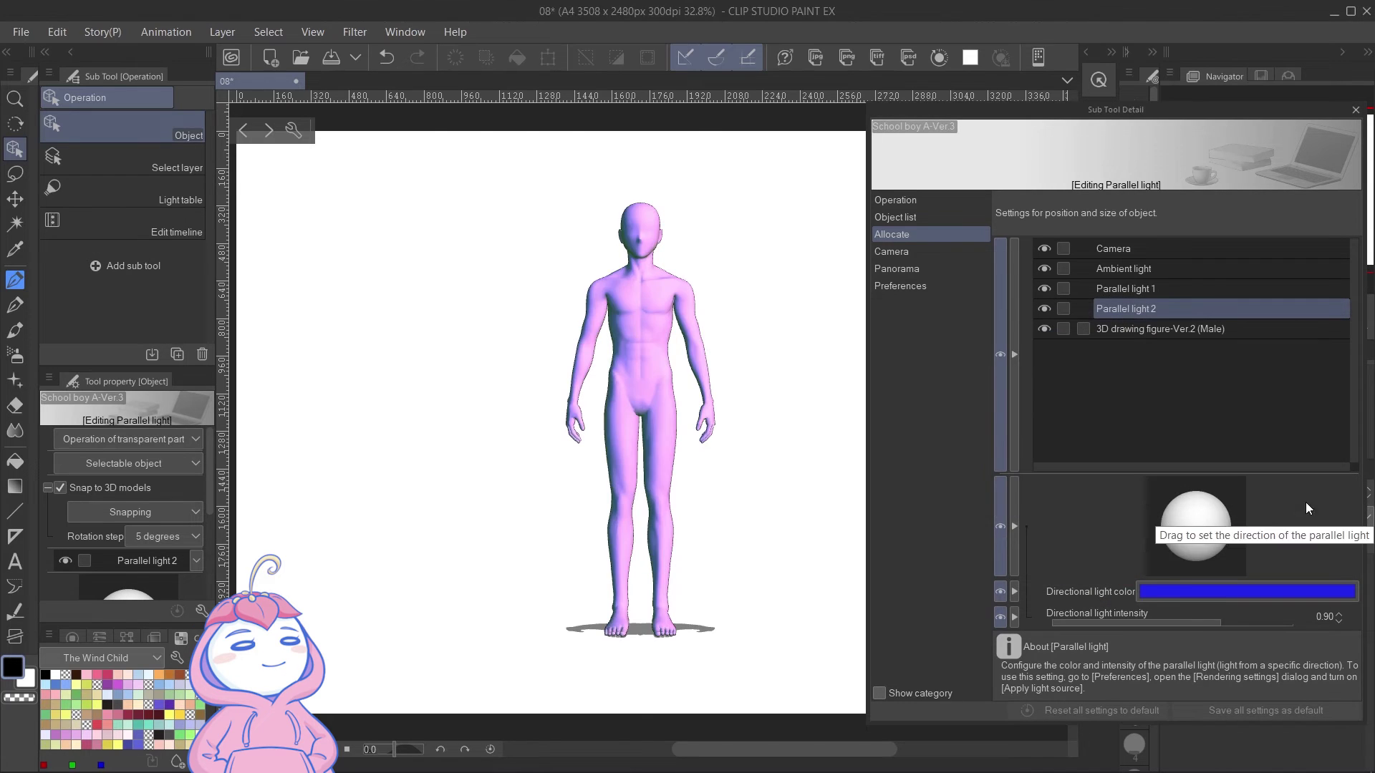
pyautogui.click(1198, 622)
pyautogui.moveTo(1187, 535)
pyautogui.mouseDown()
pyautogui.moveTo(1156, 536)
pyautogui.moveTo(1175, 552)
pyautogui.mouseUp()
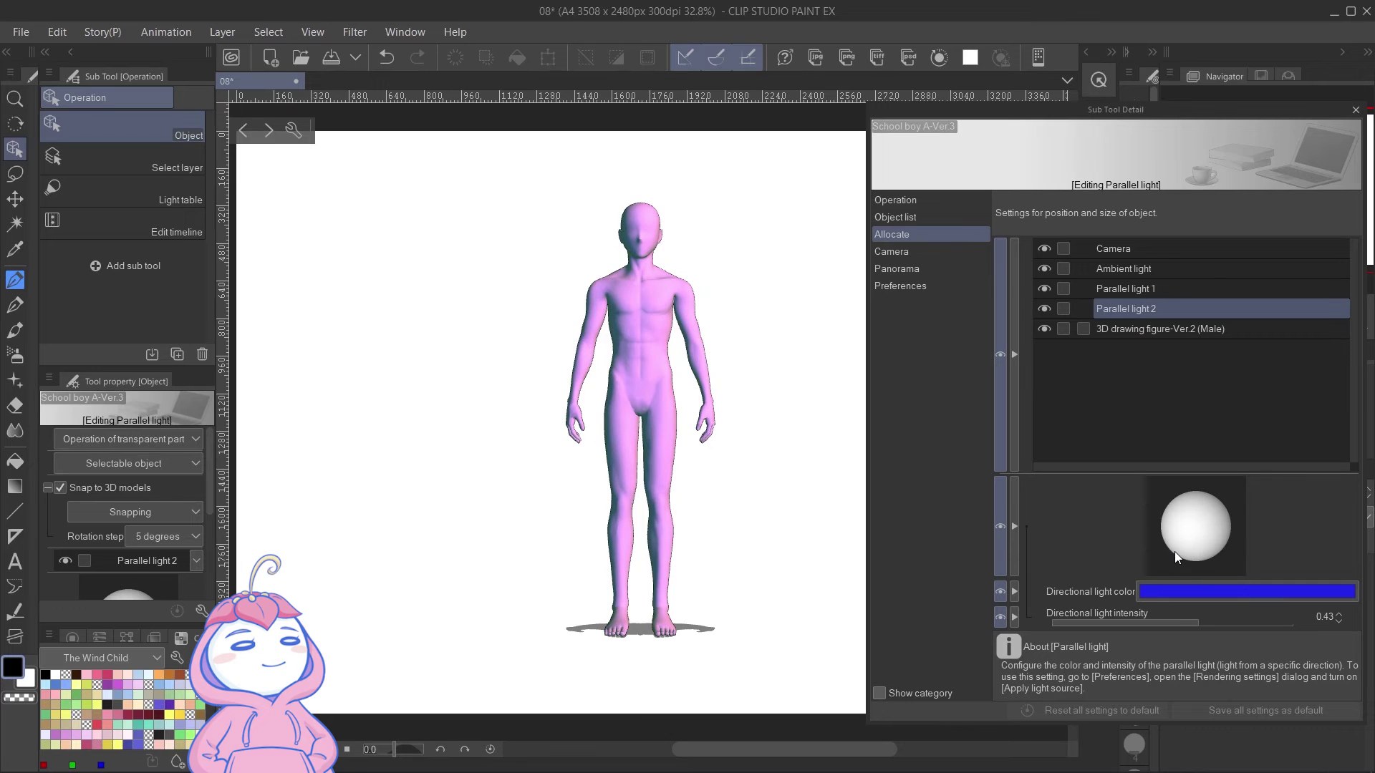
pyautogui.moveTo(1236, 626)
pyautogui.mouseDown()
pyautogui.moveTo(1133, 614)
pyautogui.moveTo(1231, 630)
pyautogui.mouseUp()
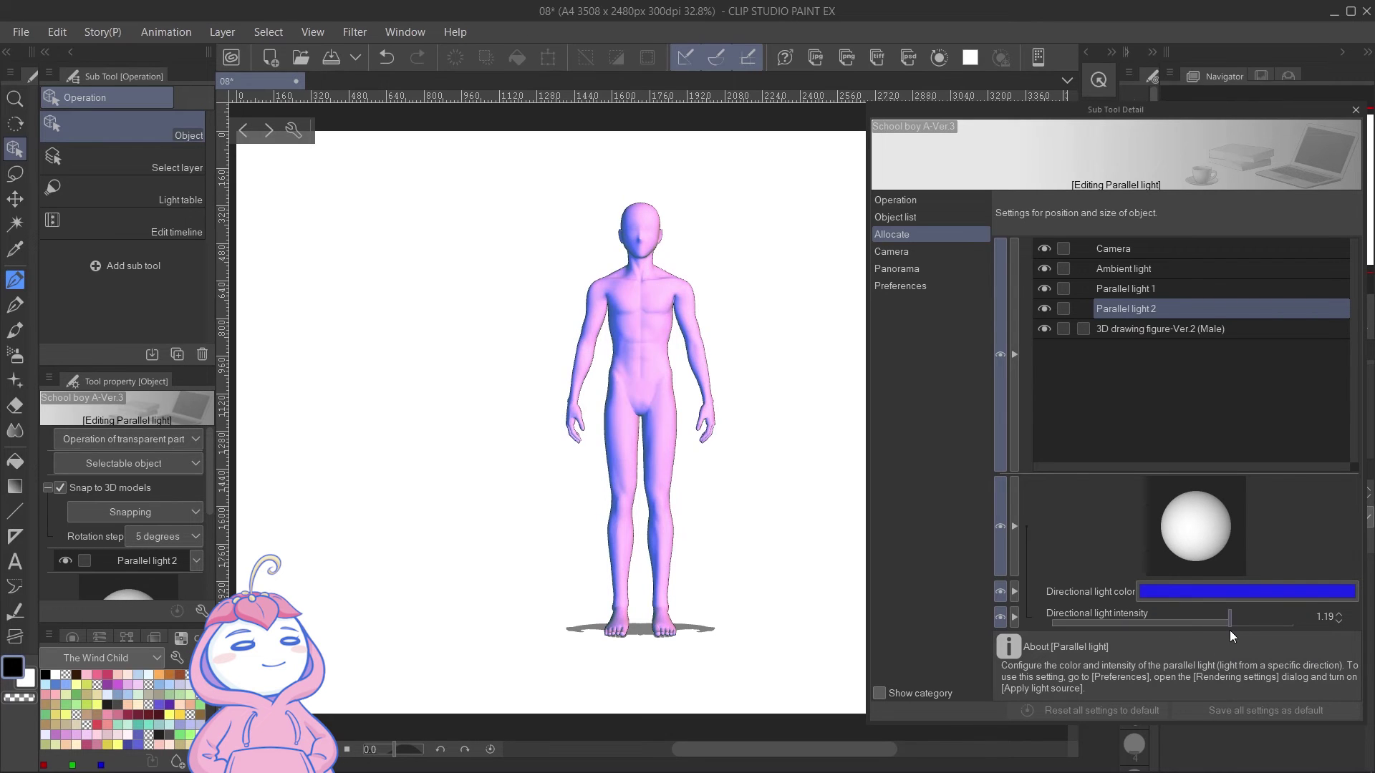
# Change the direction of Parallel light 1, and reselect Parallel light 2.
pyautogui.click(1115, 294)
pyautogui.moveTo(1210, 528)
pyautogui.mouseDown()
pyautogui.moveTo(1173, 523)
pyautogui.moveTo(1196, 530)
pyautogui.mouseUp()
pyautogui.click(1148, 308)
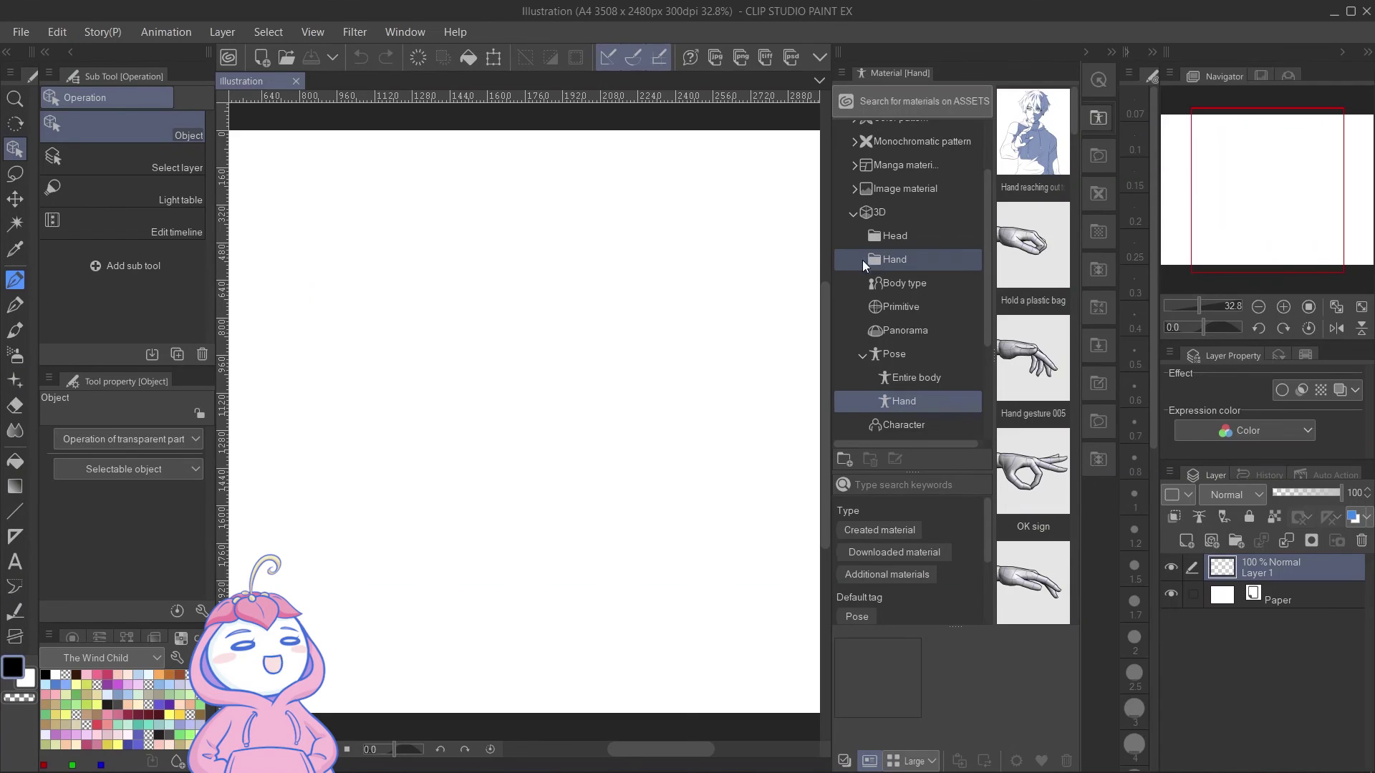
# Place a hand material from the 3D materials on the blank Illustration canvas.
pyautogui.click(1033, 273)
pyautogui.moveTo(1032, 273); pyautogui.dragTo(620, 333)
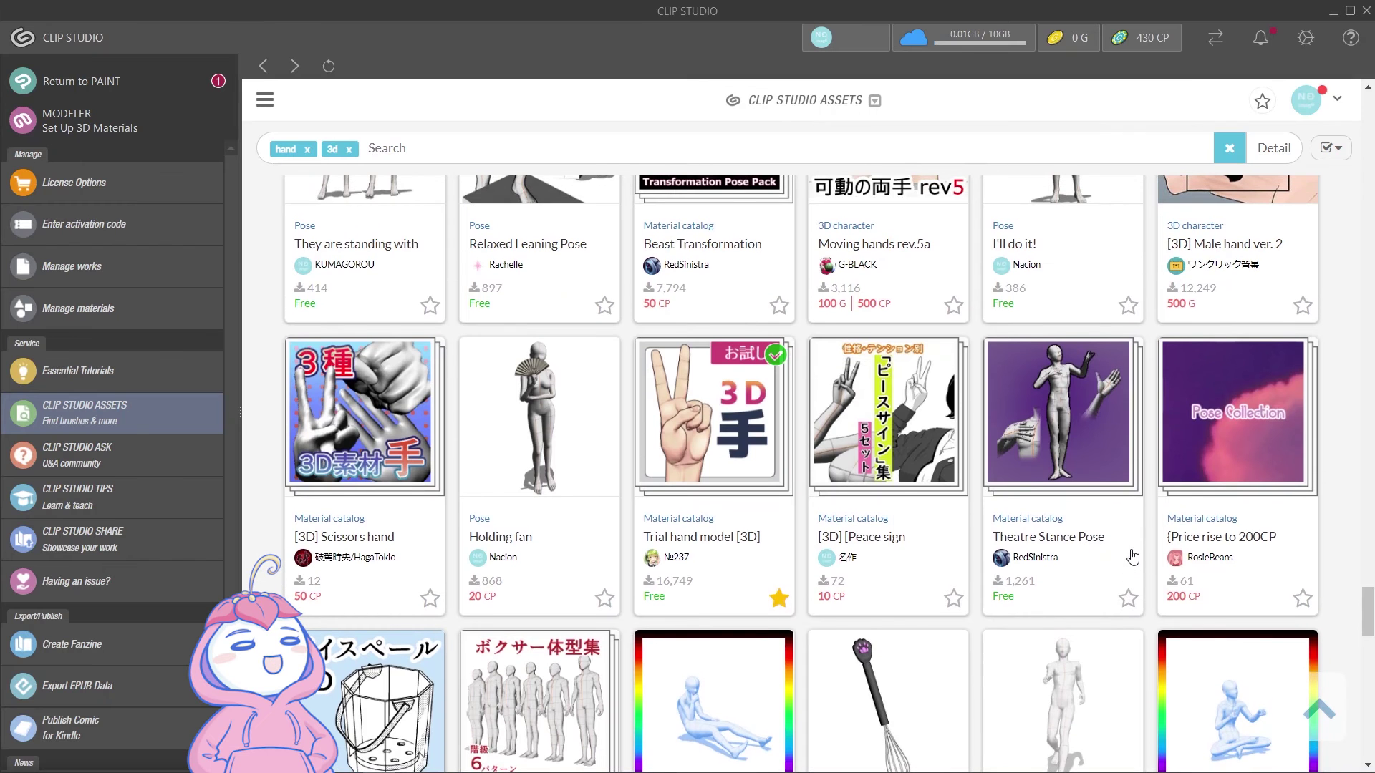
# Open the Trial hand model [3D] in CLIP STUDIO ASSETS, and place its movable hand at the end of the sketched girl's raised sleeve.
pyautogui.click(778, 442)
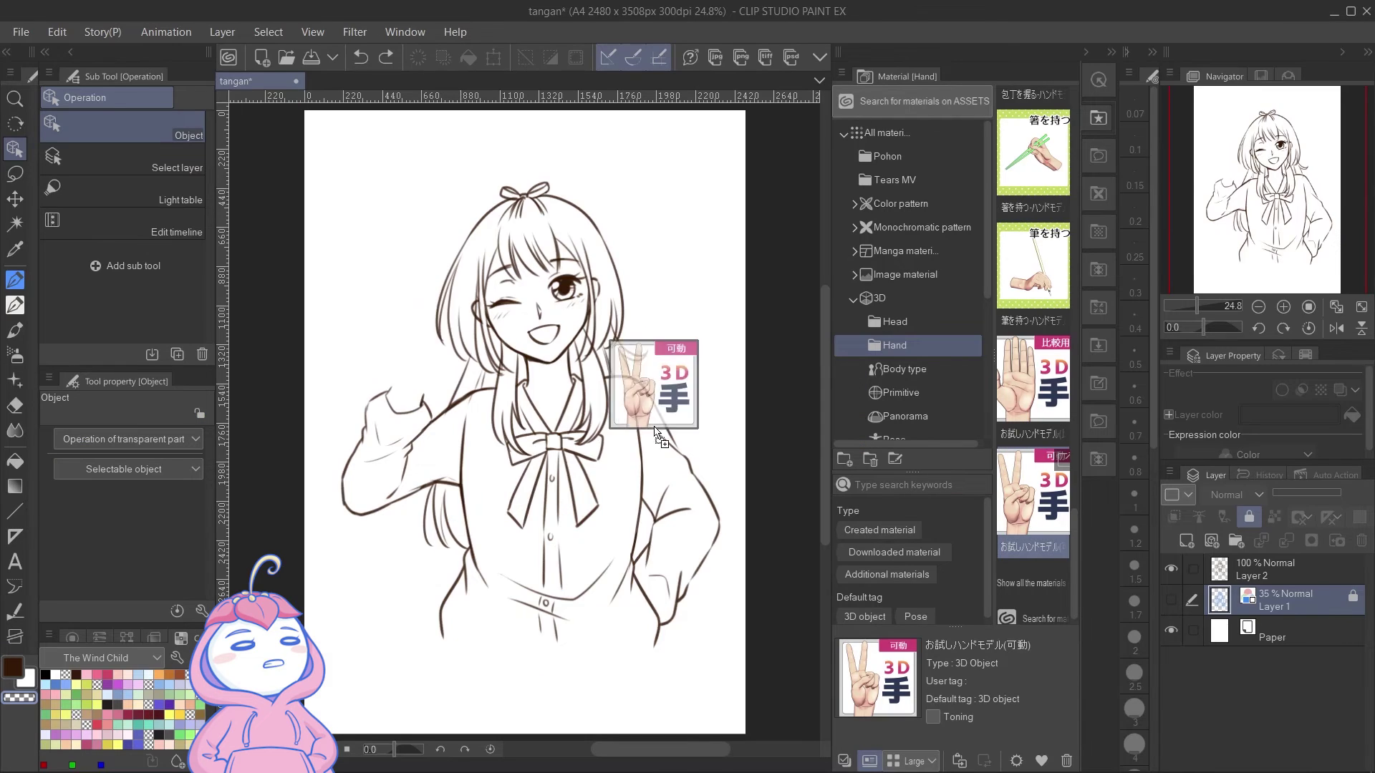
pyautogui.moveTo(655, 394); pyautogui.dragTo(408, 347)
pyautogui.moveTo(518, 406); pyautogui.dragTo(415, 322)
pyautogui.moveTo(472, 362)
pyautogui.mouseDown()
pyautogui.moveTo(540, 433)
pyautogui.moveTo(482, 358)
pyautogui.mouseUp()
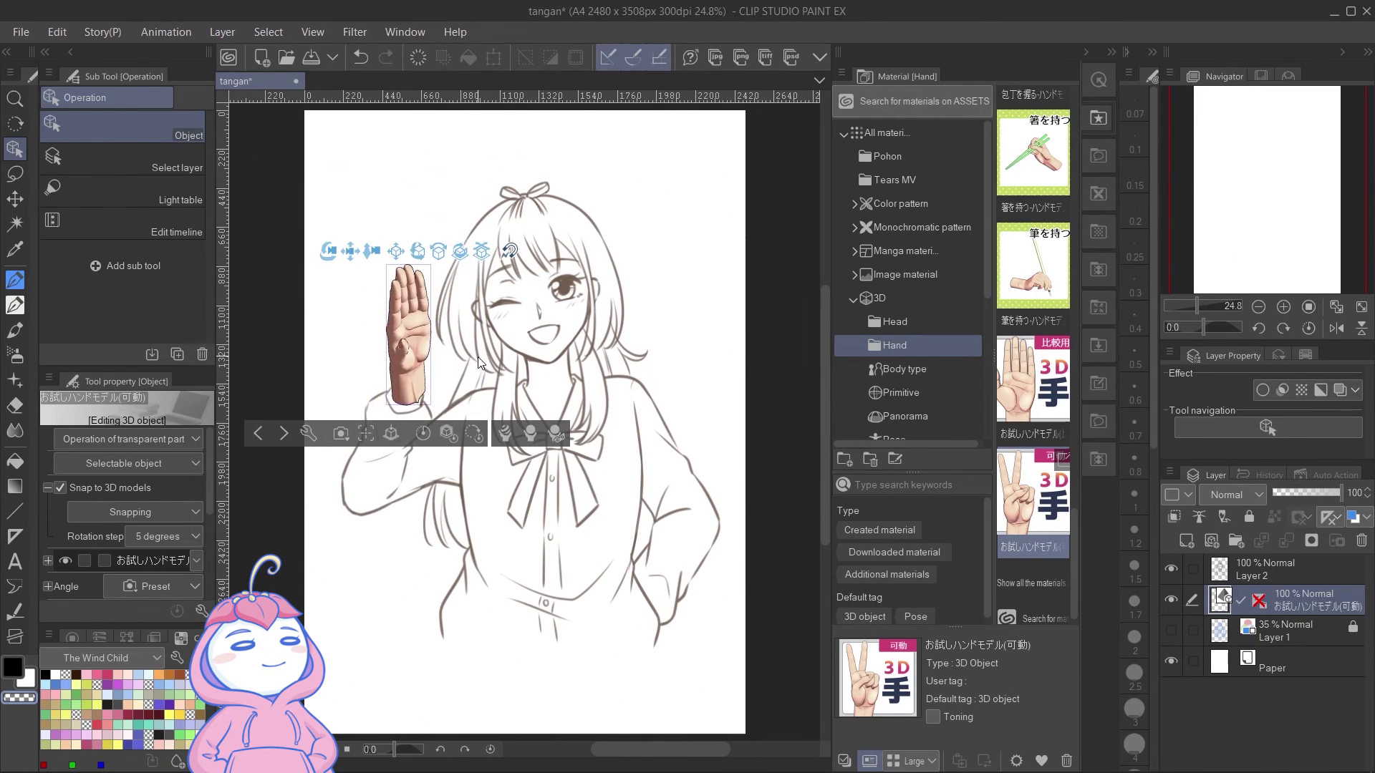
# Set the hand model's サイン pose to 100 and rotate the hand and wrist to fit the raised arm.
pyautogui.click(555, 433)
pyautogui.moveTo(576, 575); pyautogui.dragTo(655, 588)
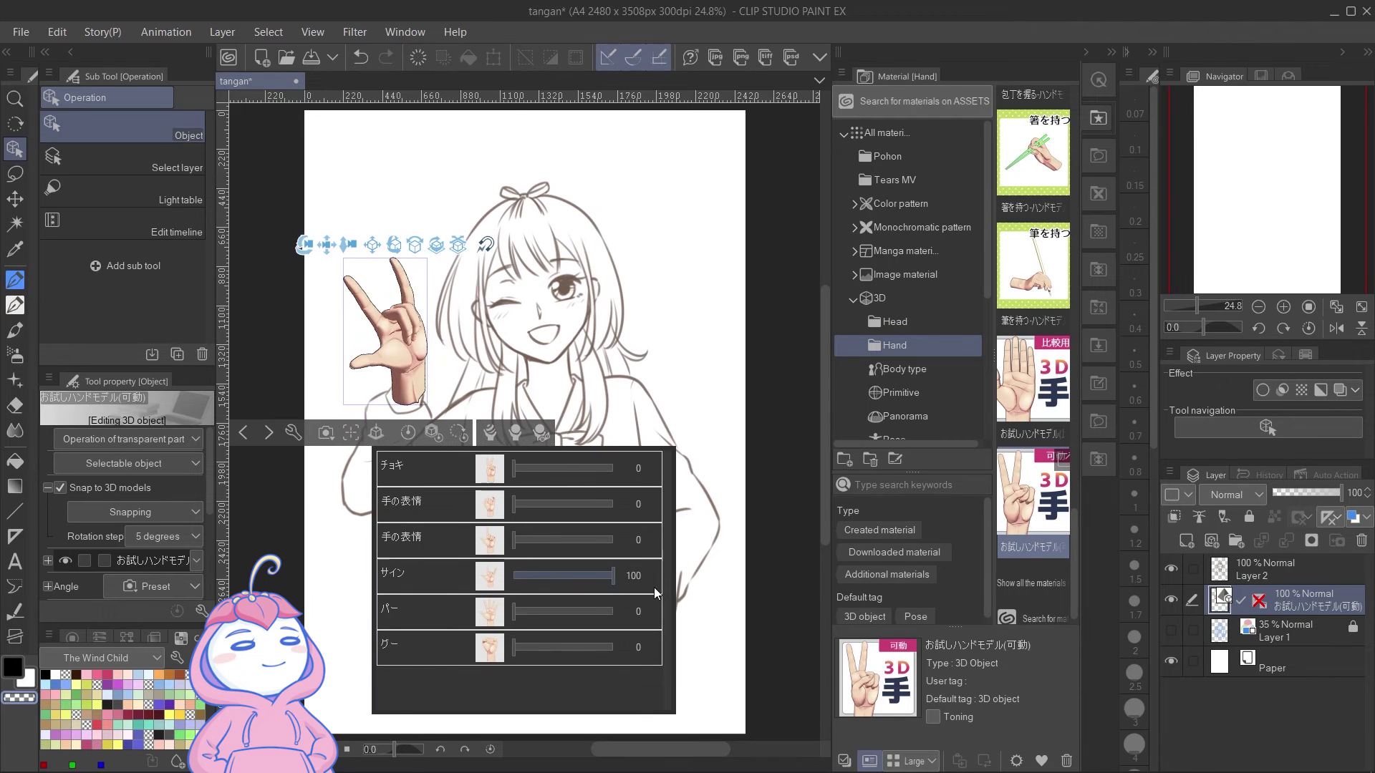
pyautogui.click(409, 365)
pyautogui.moveTo(464, 295); pyautogui.dragTo(390, 487)
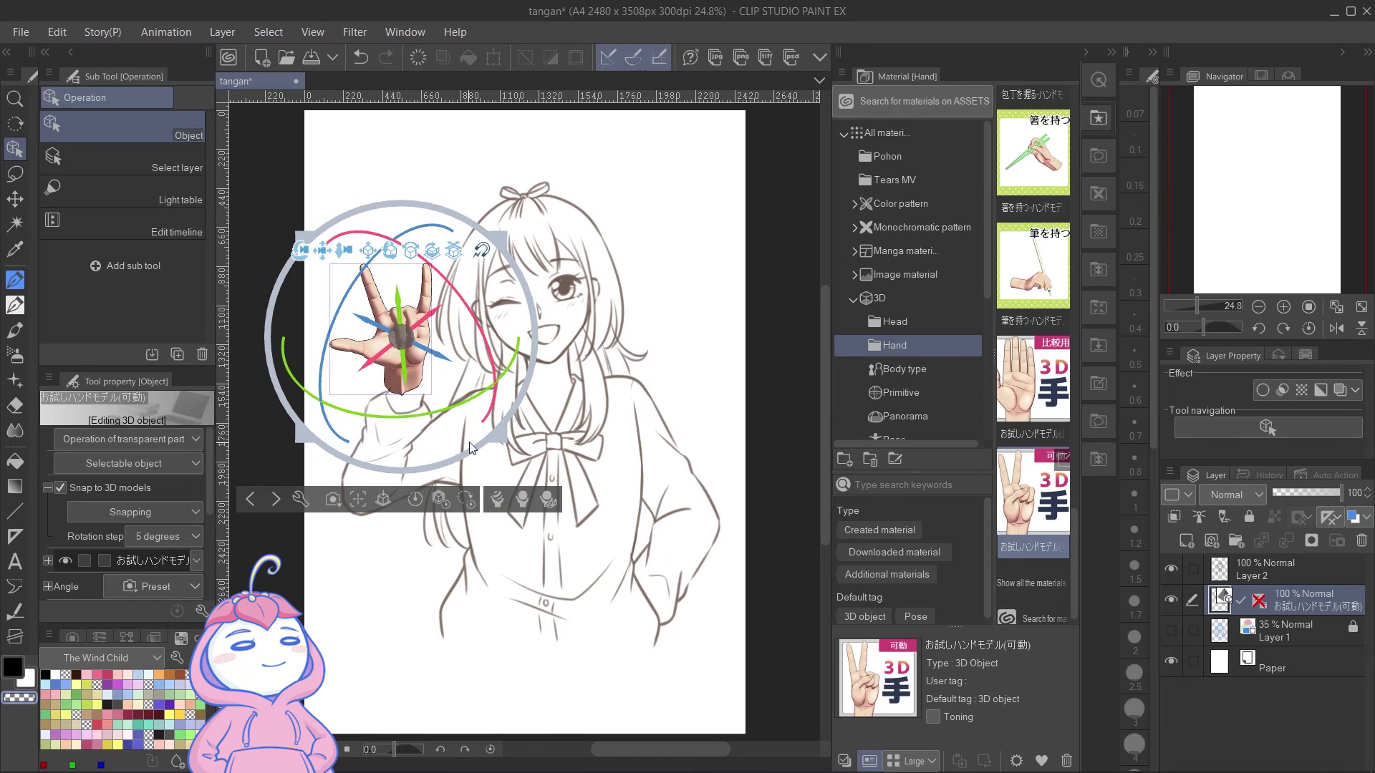
pyautogui.moveTo(370, 264); pyautogui.dragTo(450, 354)
pyautogui.click(429, 372)
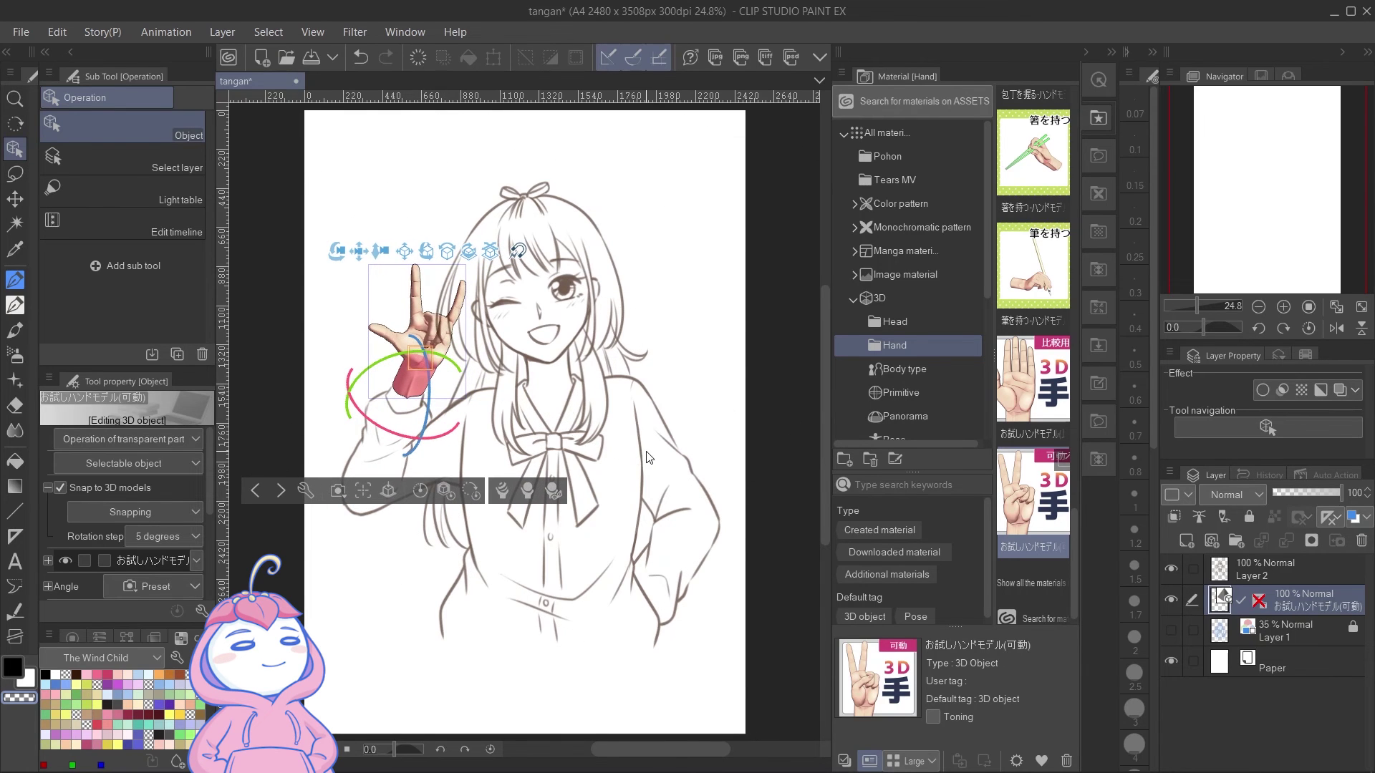
# Rasterize the 3D hand model layer.
pyautogui.rightClick(1296, 598)
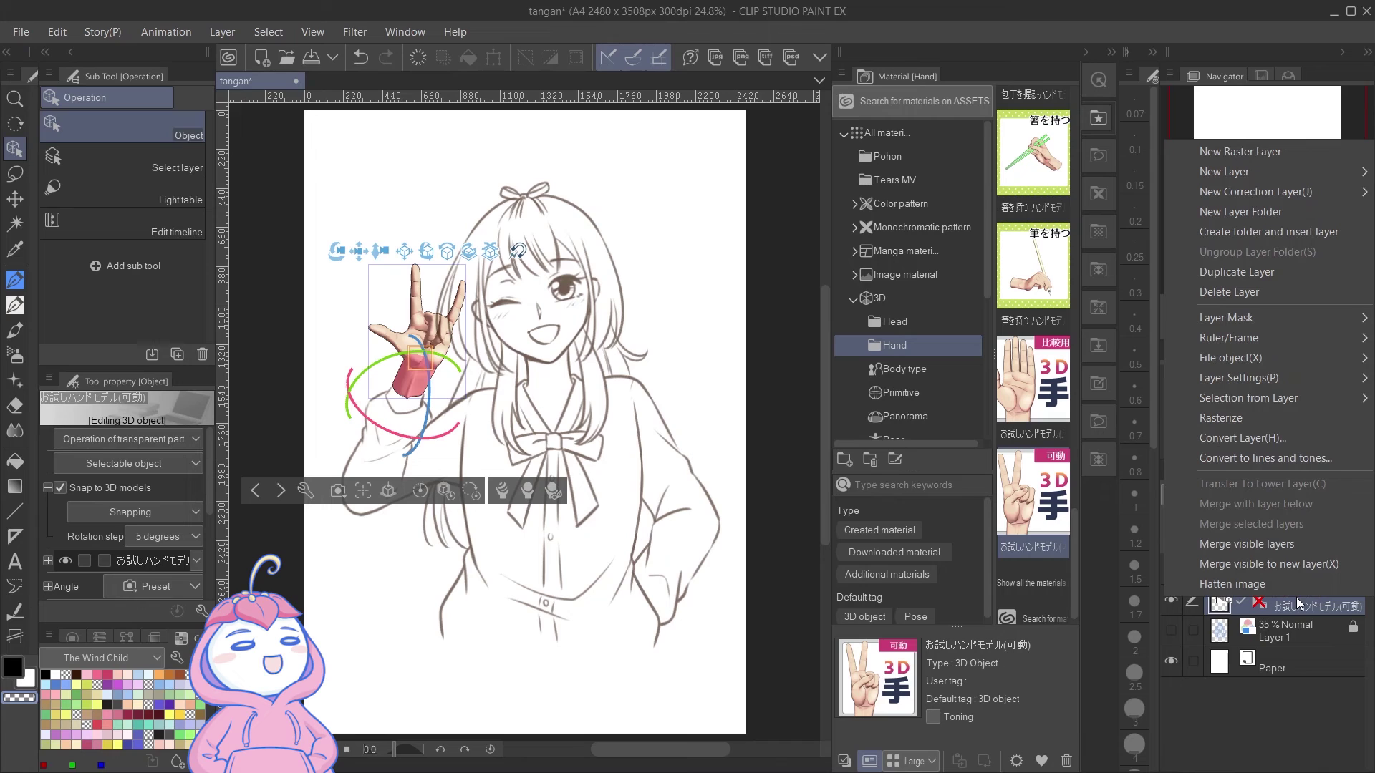
pyautogui.click(1278, 421)
pyautogui.click(492, 426)
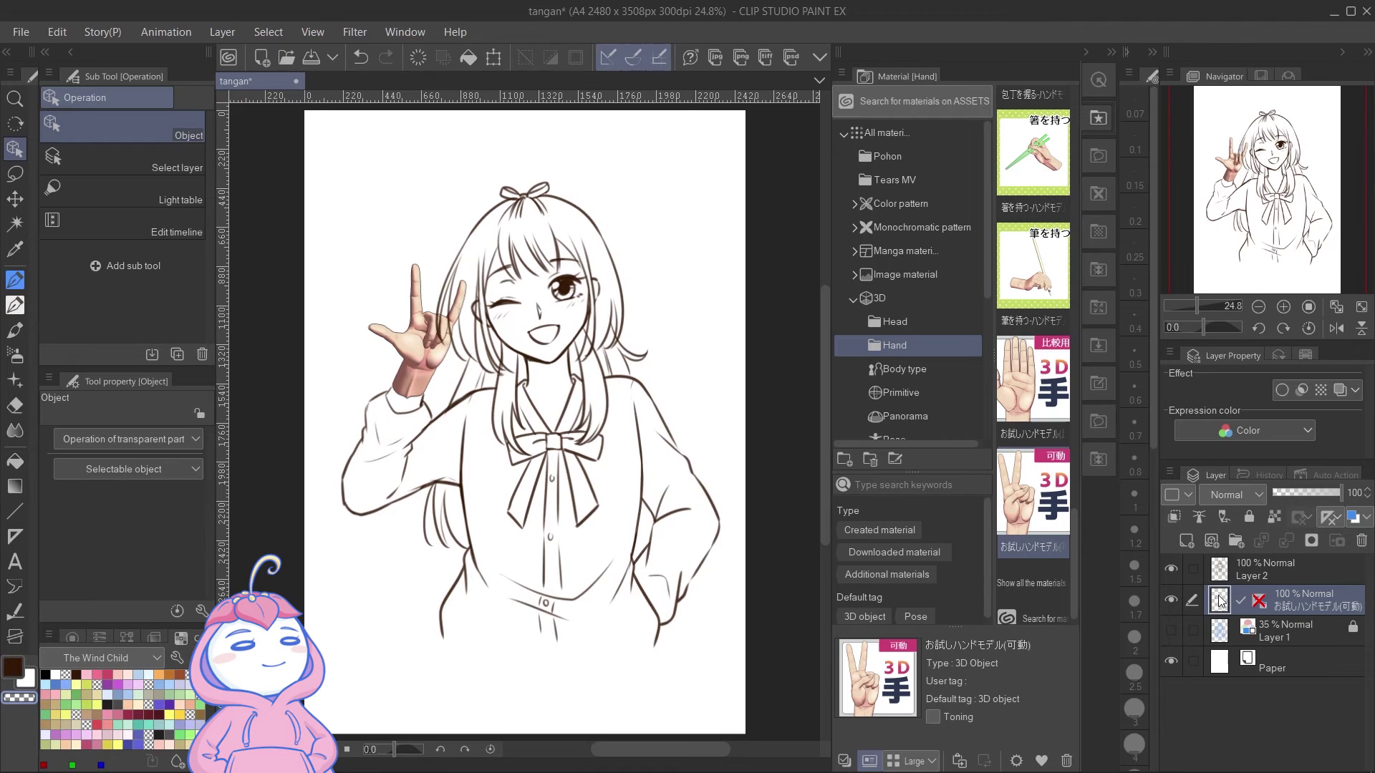
# Flip the rasterized hand horizontally and rotate it so it points toward the girl's winking eye.
pyautogui.hotkey('ctrl', 't')
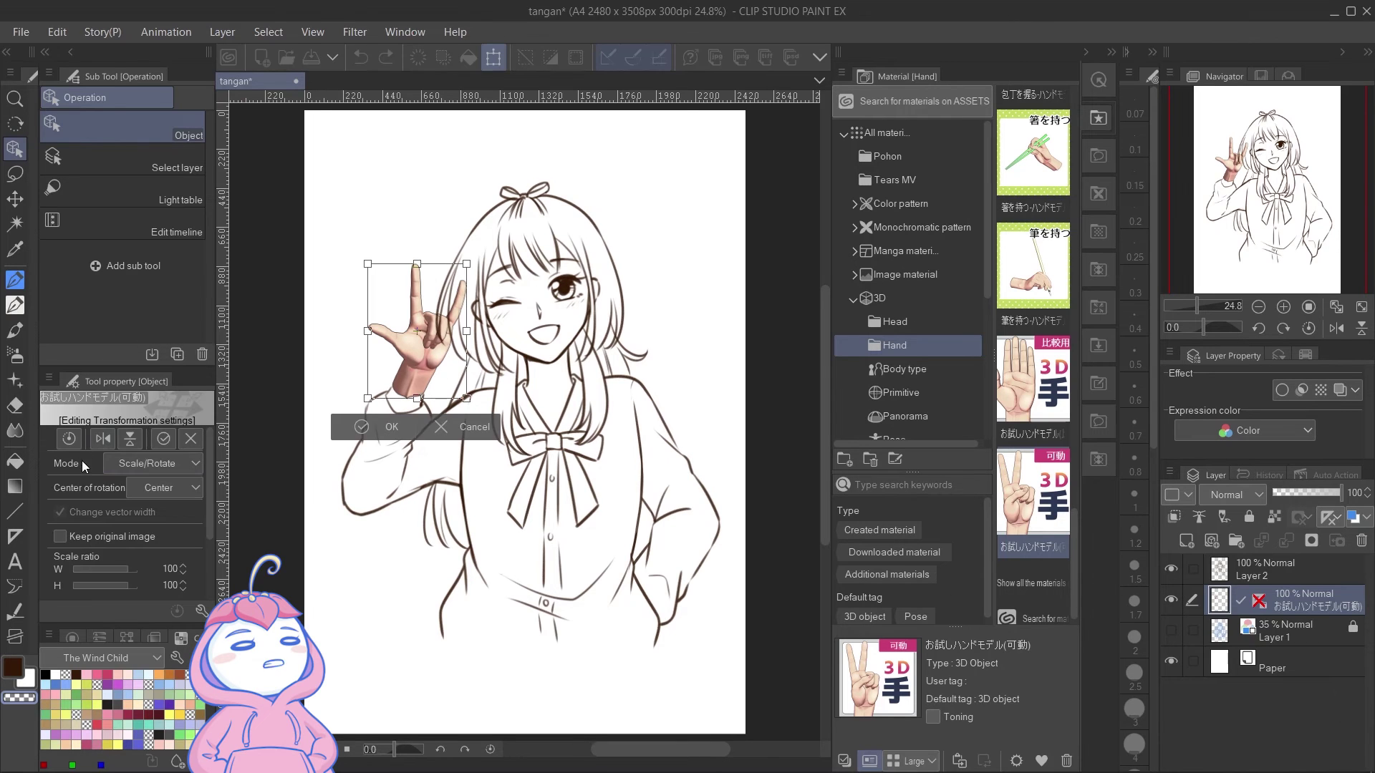
pyautogui.click(102, 441)
pyautogui.moveTo(484, 266); pyautogui.dragTo(409, 401)
pyautogui.click(398, 462)
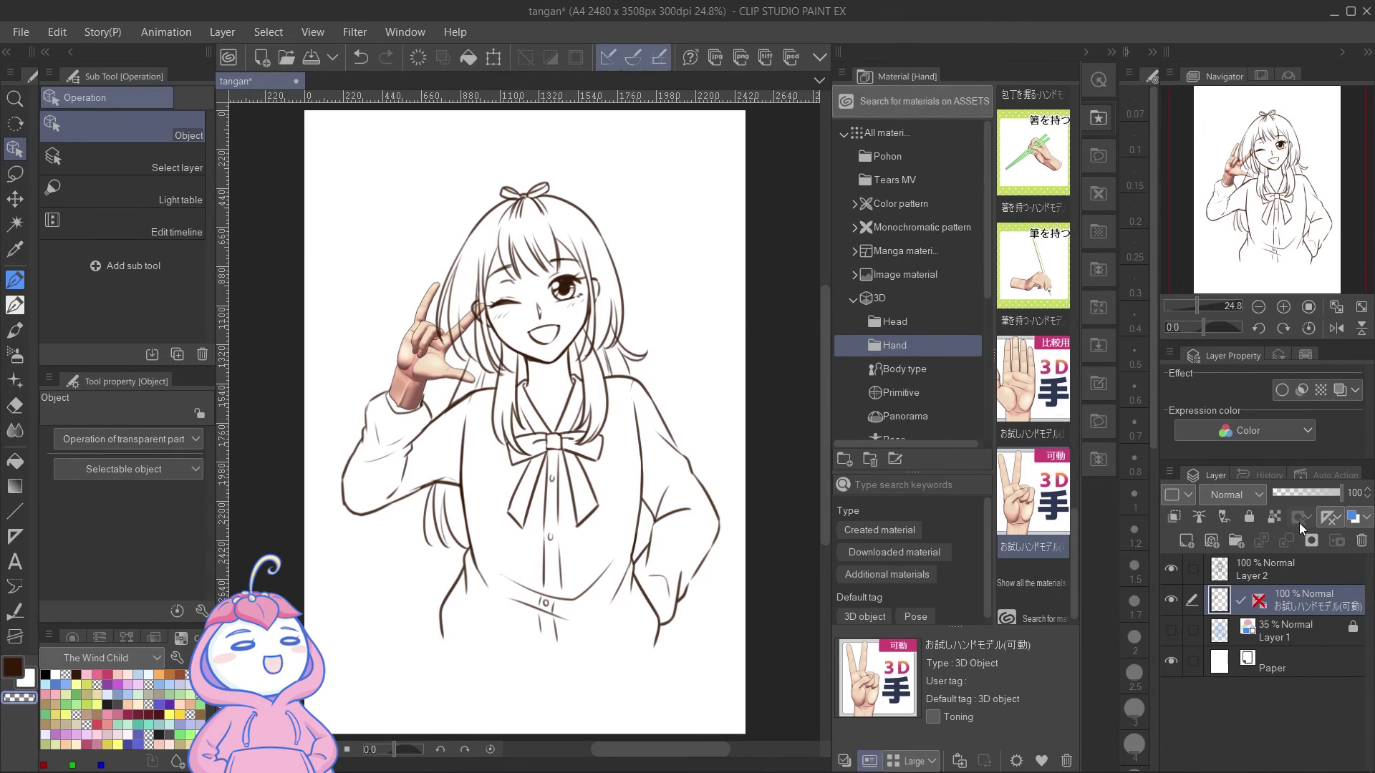
# Tint the hand layer with the blue layer color and lower its opacity to 53%.
pyautogui.click(1353, 517)
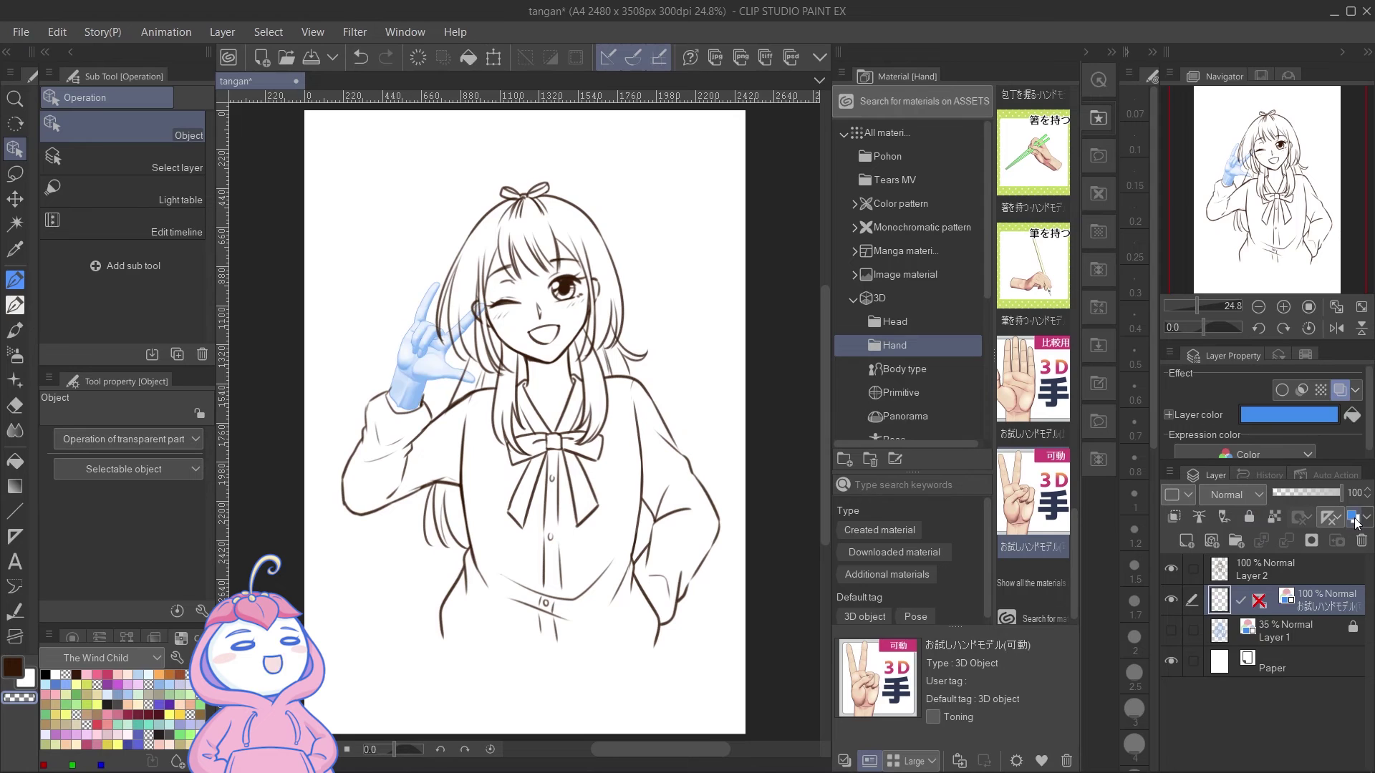
pyautogui.click(1310, 493)
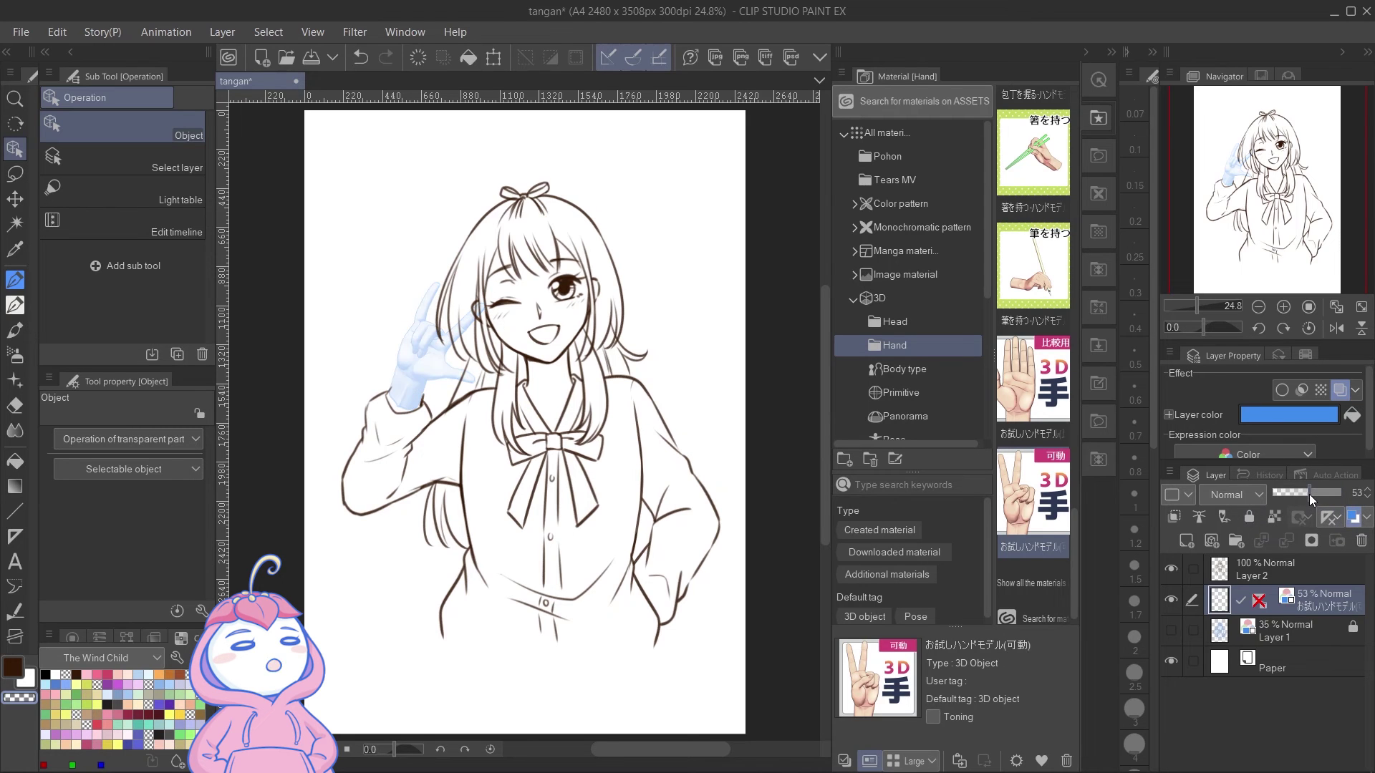
# Trace the fingers, palm and wrist of the blue hand reference on Layer 2 with the pencil.
pyautogui.click(1267, 573)
pyautogui.click(1111, 52)
pyautogui.scroll(5, 620, 301)
pyautogui.press('p')
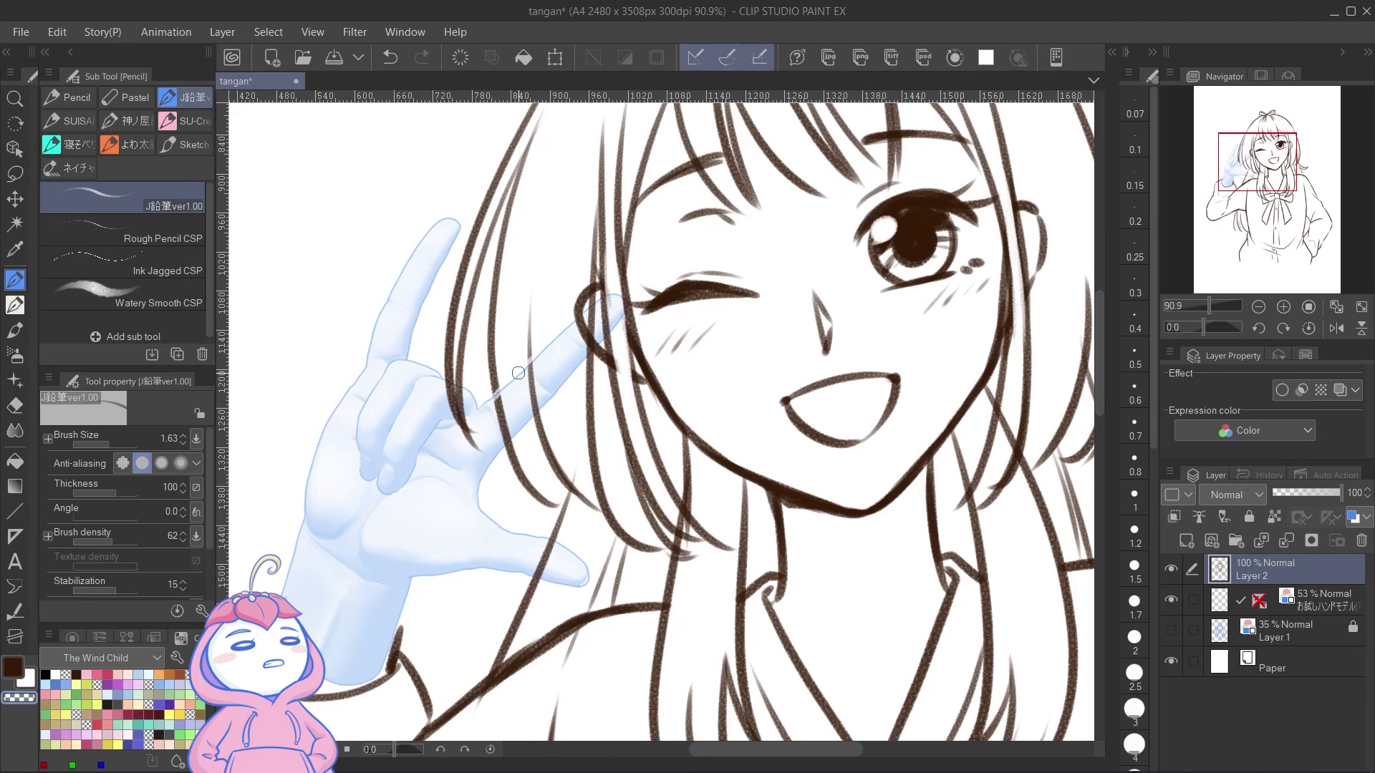
pyautogui.moveTo(620, 298); pyautogui.dragTo(478, 494)
pyautogui.moveTo(428, 490)
pyautogui.mouseDown()
pyautogui.moveTo(568, 549)
pyautogui.moveTo(587, 583)
pyautogui.mouseUp()
pyautogui.moveTo(587, 583)
pyautogui.mouseDown()
pyautogui.moveTo(404, 580)
pyautogui.moveTo(430, 577)
pyautogui.mouseUp()
pyautogui.moveTo(432, 578); pyautogui.dragTo(419, 616)
pyautogui.hotkey('ctrl', 'z')
pyautogui.moveTo(325, 555)
pyautogui.mouseDown()
pyautogui.moveTo(440, 590)
pyautogui.moveTo(424, 632)
pyautogui.mouseUp()
pyautogui.moveTo(331, 549)
pyautogui.mouseDown()
pyautogui.moveTo(301, 607)
pyautogui.moveTo(335, 523)
pyautogui.mouseUp()
pyautogui.moveTo(335, 527); pyautogui.dragTo(434, 577)
pyautogui.moveTo(334, 522); pyautogui.dragTo(384, 376)
pyautogui.hotkey('ctrl', 'z')
pyautogui.moveTo(391, 364)
pyautogui.mouseDown()
pyautogui.moveTo(478, 228)
pyautogui.moveTo(437, 346)
pyautogui.moveTo(390, 401)
pyautogui.moveTo(501, 404)
pyautogui.moveTo(473, 412)
pyautogui.moveTo(466, 446)
pyautogui.mouseUp()
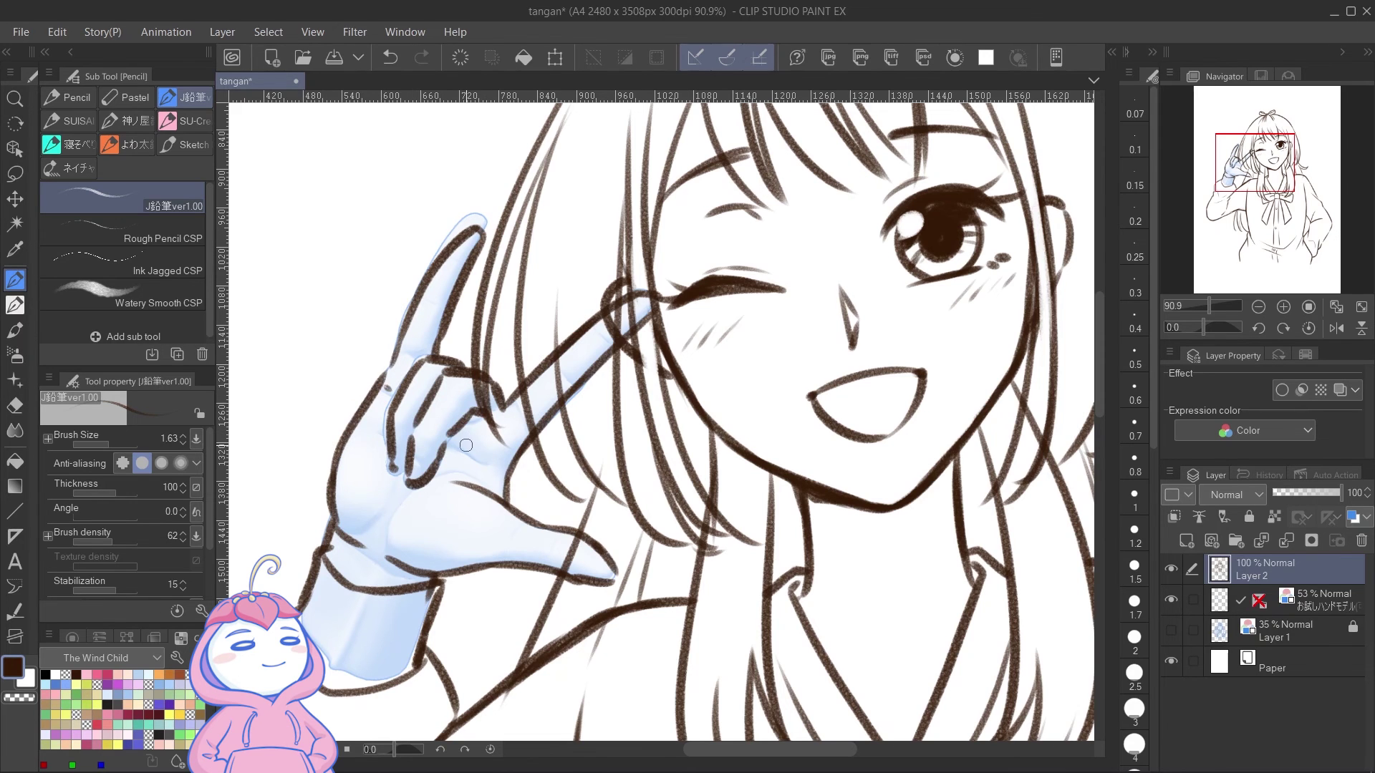
# Hide the blue hand reference layer and fit the whole drawing in view.
pyautogui.scroll(-4, 466, 446)
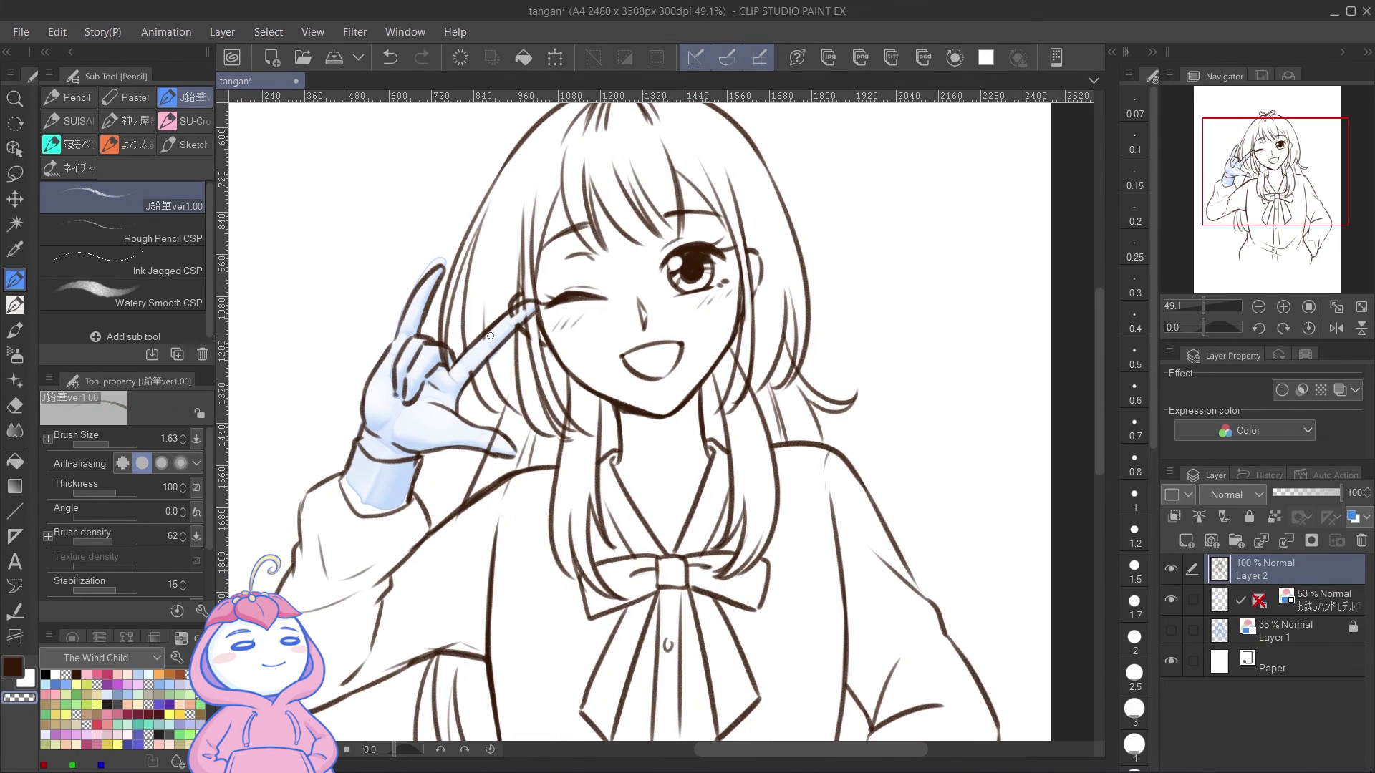
pyautogui.scroll(-1, 525, 332)
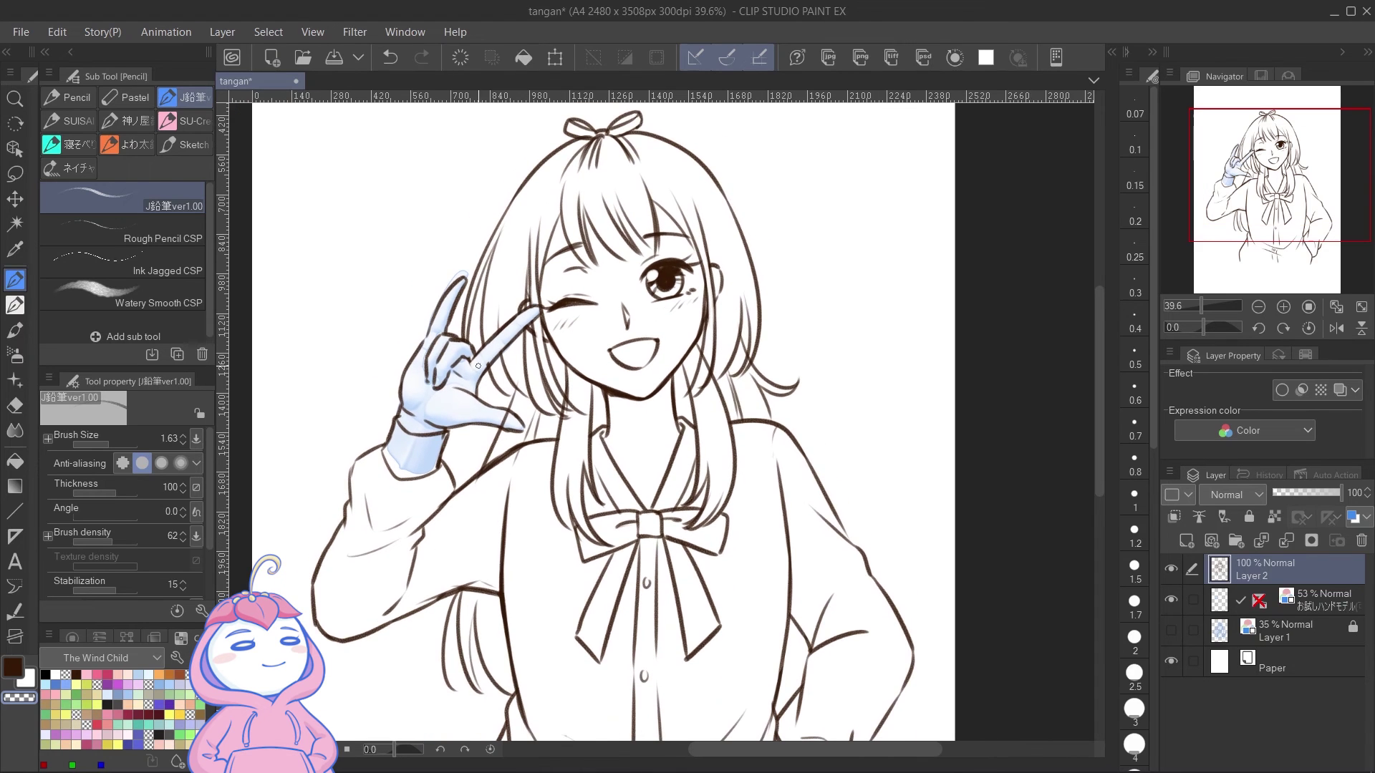
pyautogui.click(1171, 599)
pyautogui.hotkey('ctrl', '0')
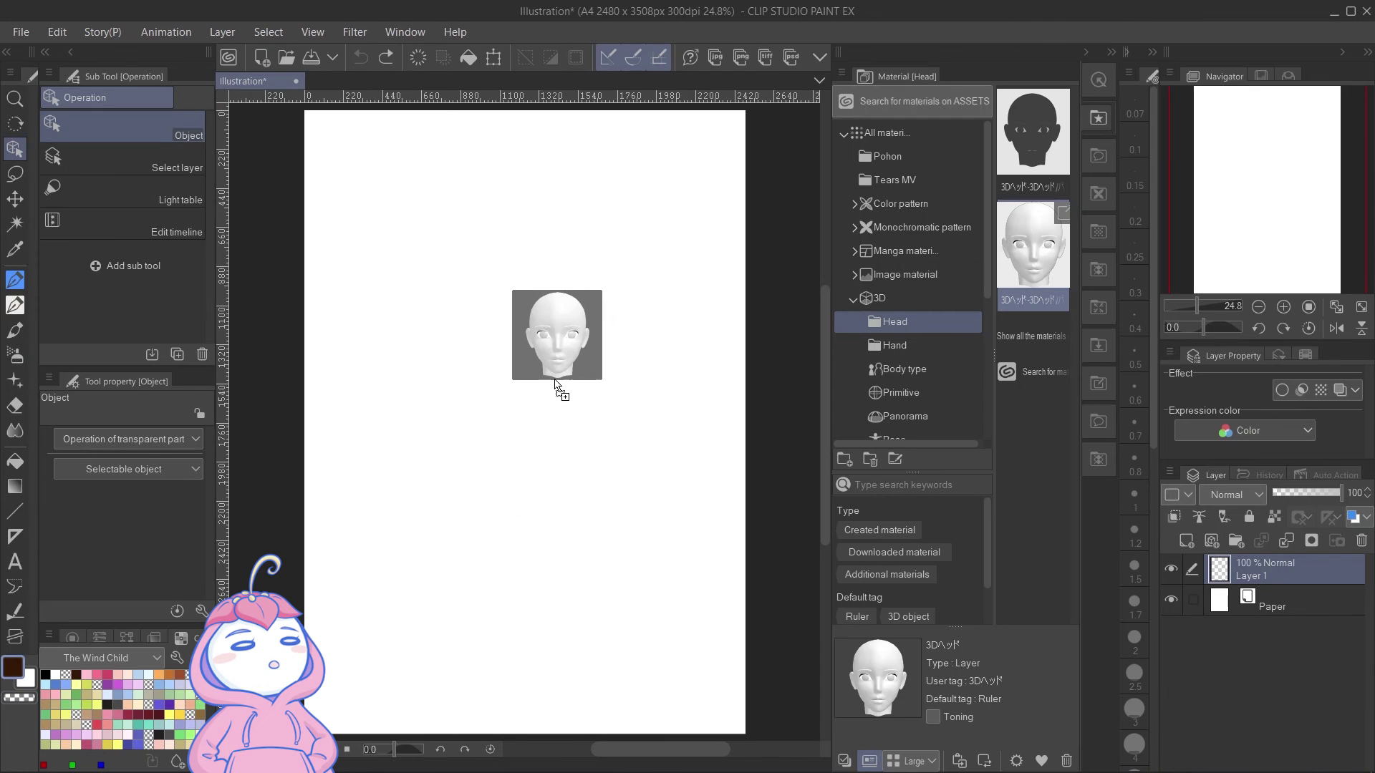
# Place the 3D head material on the new canvas and turn it to a three-quarter view facing left.
pyautogui.moveTo(559, 407); pyautogui.dragTo(511, 706)
pyautogui.moveTo(627, 254); pyautogui.dragTo(598, 371)
pyautogui.moveTo(663, 424); pyautogui.dragTo(702, 469)
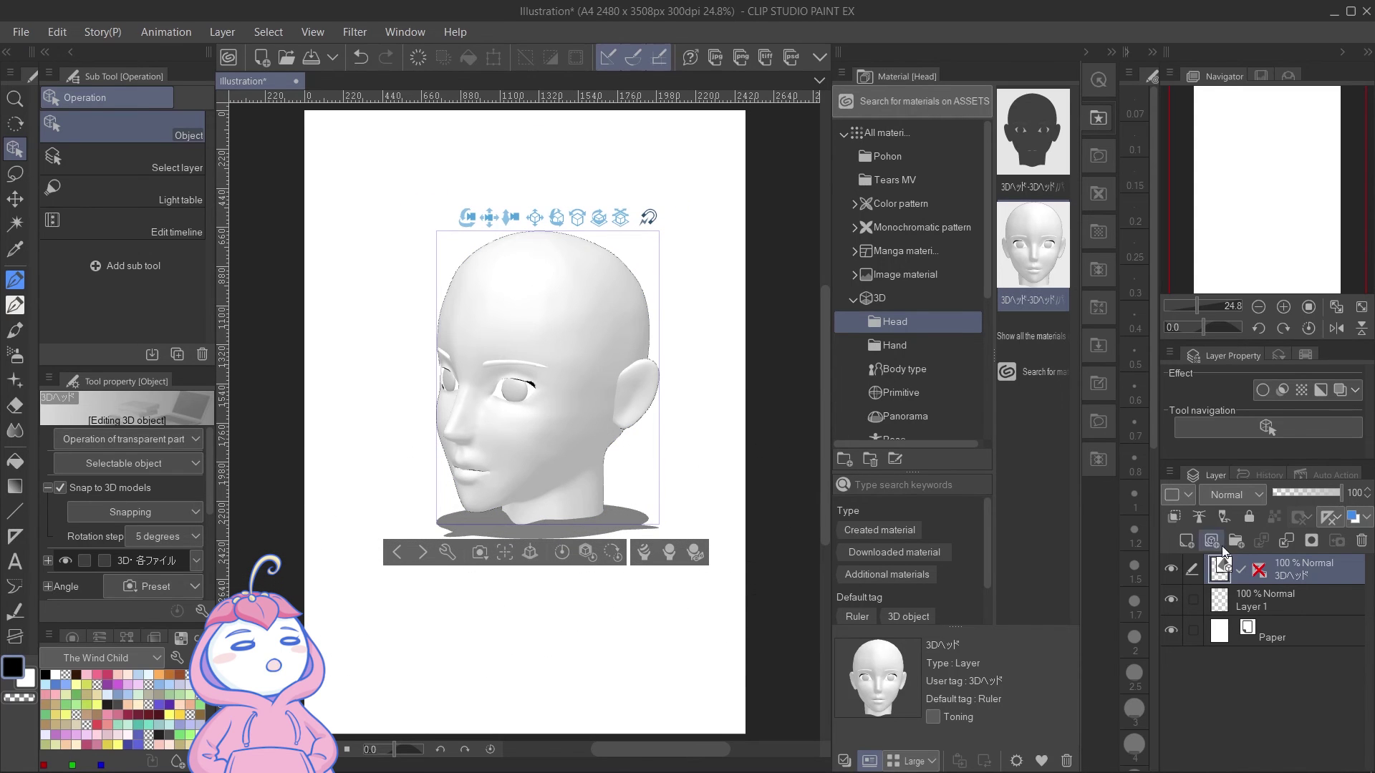
# Move the 3D head layer below Layer 1, tint it blue and set its opacity to 42%.
pyautogui.moveTo(1304, 569); pyautogui.dragTo(1329, 617)
pyautogui.click(1300, 491)
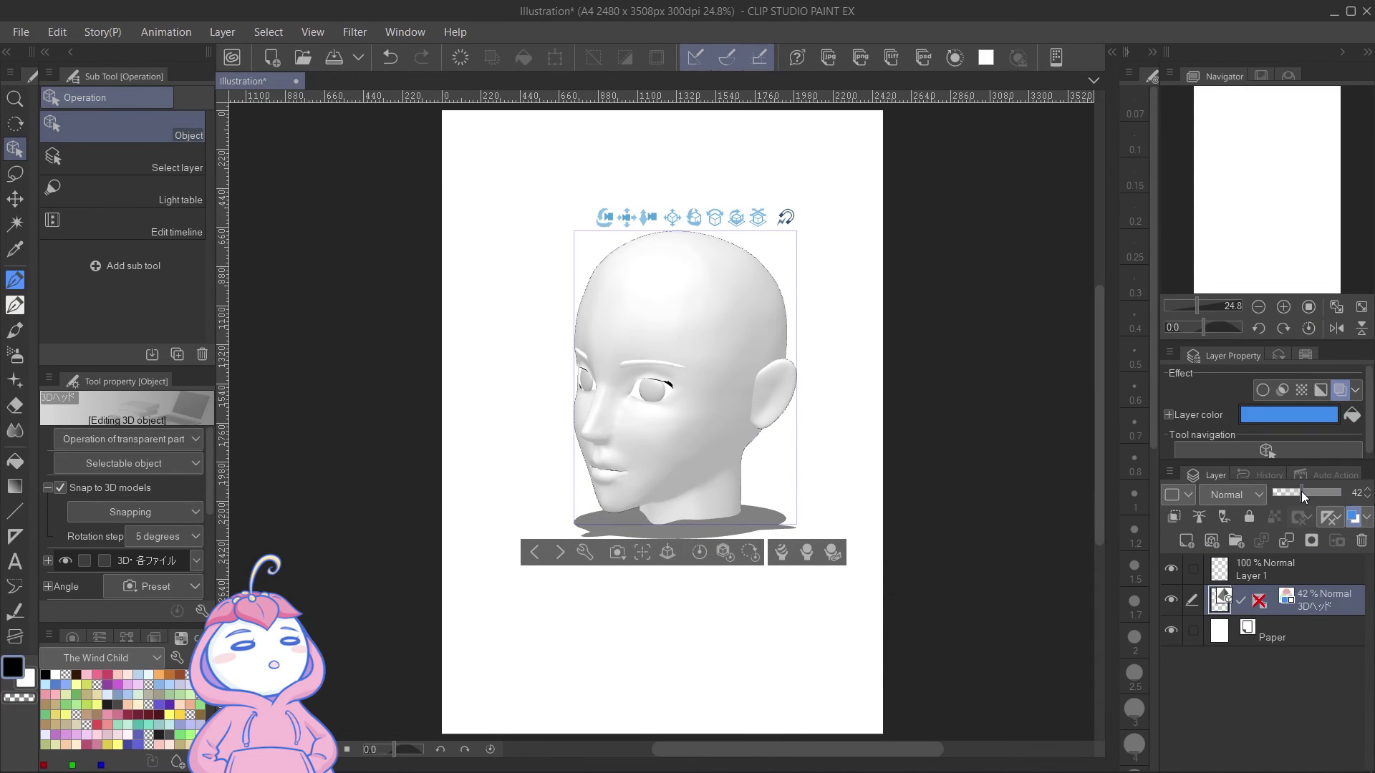
# Sketch the face outline, eyes, eyebrows, nose and mouth over the head reference on Layer 1 with the pencil.
pyautogui.click(1277, 573)
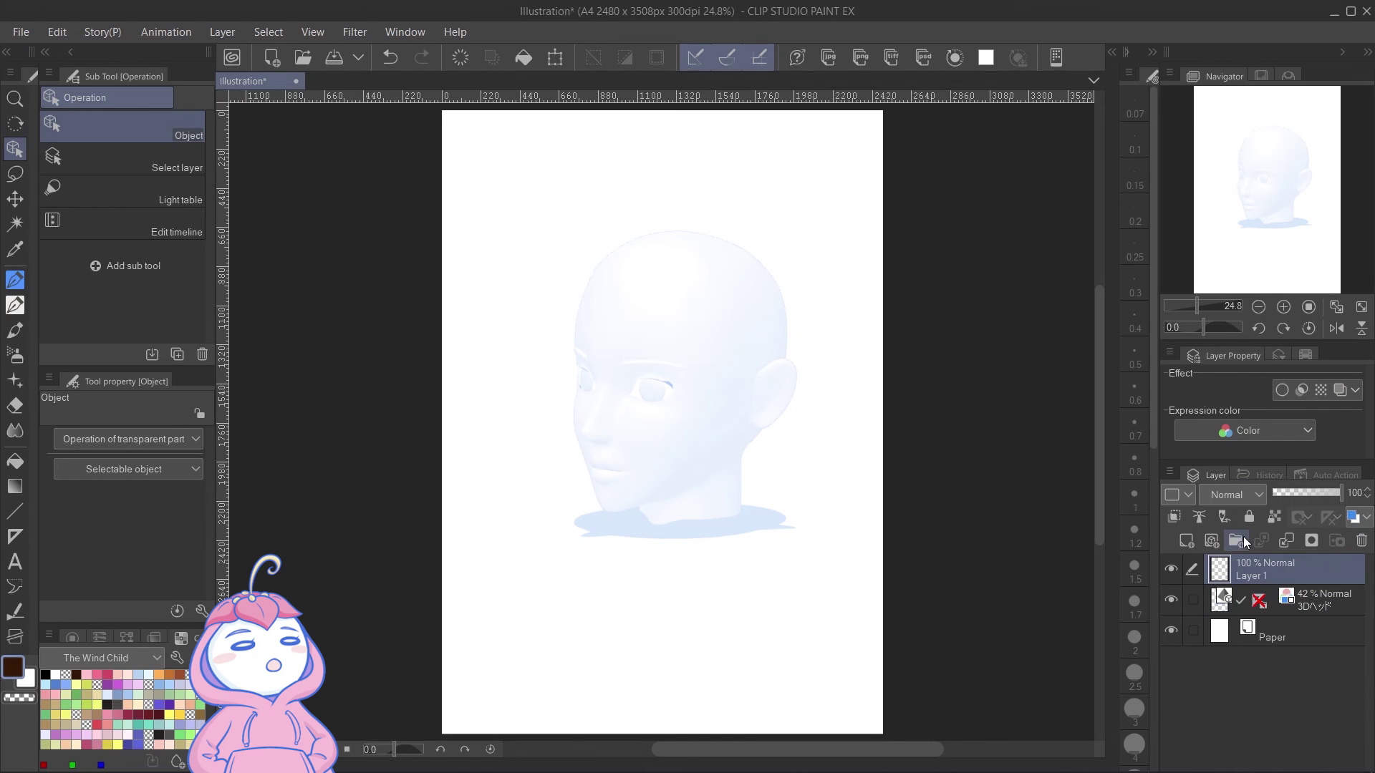
pyautogui.press('p')
pyautogui.scroll(3, 624, 358)
pyautogui.moveTo(556, 243); pyautogui.dragTo(538, 380)
pyautogui.hotkey('ctrl', 'z')
pyautogui.moveTo(556, 244)
pyautogui.mouseDown()
pyautogui.moveTo(538, 440)
pyautogui.moveTo(566, 573)
pyautogui.moveTo(815, 493)
pyautogui.moveTo(824, 474)
pyautogui.mouseUp()
pyautogui.moveTo(571, 386); pyautogui.dragTo(575, 493)
pyautogui.moveTo(530, 377); pyautogui.dragTo(568, 388)
pyautogui.moveTo(628, 398)
pyautogui.mouseDown()
pyautogui.moveTo(670, 390)
pyautogui.moveTo(707, 408)
pyautogui.mouseUp()
pyautogui.moveTo(543, 407); pyautogui.dragTo(564, 414)
pyautogui.moveTo(630, 421); pyautogui.dragTo(697, 421)
pyautogui.moveTo(647, 397)
pyautogui.mouseDown()
pyautogui.moveTo(646, 421)
pyautogui.moveTo(675, 422)
pyautogui.mouseUp()
pyautogui.moveTo(569, 388); pyautogui.dragTo(564, 410)
pyautogui.moveTo(538, 343); pyautogui.dragTo(563, 363)
pyautogui.moveTo(619, 364); pyautogui.dragTo(712, 374)
pyautogui.moveTo(570, 530); pyautogui.dragTo(617, 540)
pyautogui.moveTo(576, 554); pyautogui.dragTo(592, 556)
# Draw the ear and the neck lines following the head reference.
pyautogui.moveTo(730, 461); pyautogui.dragTo(726, 465)
pyautogui.hotkey('ctrl', 'z')
pyautogui.moveTo(824, 395)
pyautogui.mouseDown()
pyautogui.moveTo(875, 369)
pyautogui.moveTo(823, 481)
pyautogui.mouseUp()
pyautogui.moveTo(848, 401); pyautogui.dragTo(845, 430)
pyautogui.moveTo(637, 585); pyautogui.dragTo(638, 606)
pyautogui.moveTo(808, 487); pyautogui.dragTo(811, 600)
pyautogui.hotkey('ctrl', 'z')
pyautogui.moveTo(756, 540); pyautogui.dragTo(685, 617)
pyautogui.moveTo(685, 559); pyautogui.dragTo(683, 585)
# Draw the bangs and the side strands of hair framing the face and ear.
pyautogui.moveTo(569, 217); pyautogui.dragTo(599, 432)
pyautogui.moveTo(599, 247); pyautogui.dragTo(743, 432)
pyautogui.moveTo(648, 285); pyautogui.dragTo(794, 440)
pyautogui.moveTo(723, 207); pyautogui.dragTo(727, 493)
pyautogui.moveTo(767, 444); pyautogui.dragTo(764, 466)
pyautogui.moveTo(841, 293); pyautogui.dragTo(745, 545)
pyautogui.moveTo(817, 475); pyautogui.dragTo(802, 486)
pyautogui.moveTo(594, 195); pyautogui.dragTo(510, 423)
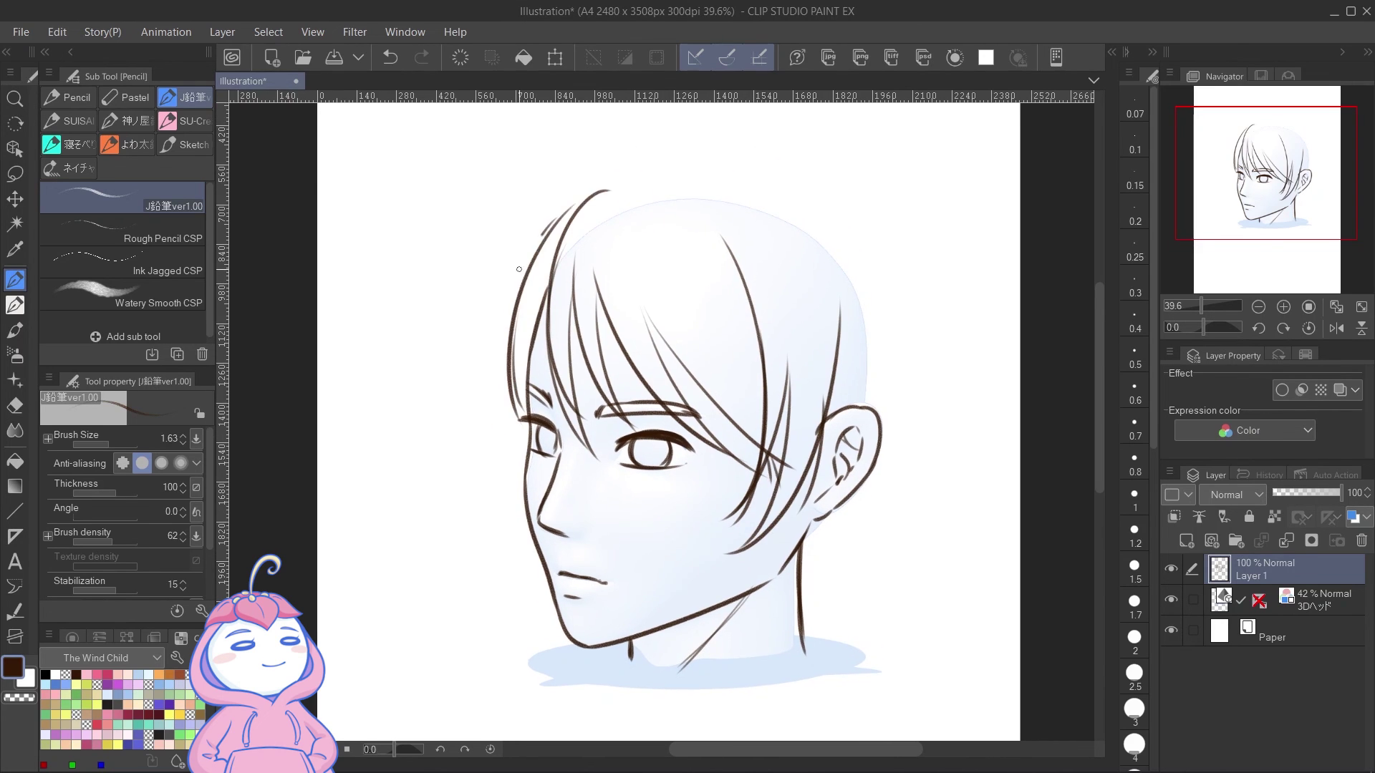
# Draw the outer hair contour over the crown and the pointed strands down to the nape.
pyautogui.moveTo(541, 235); pyautogui.dragTo(512, 454)
pyautogui.press('h')
pyautogui.moveTo(673, 239); pyautogui.dragTo(810, 249)
pyautogui.moveTo(825, 198); pyautogui.dragTo(514, 394)
pyautogui.moveTo(566, 261); pyautogui.dragTo(555, 502)
pyautogui.moveTo(542, 430); pyautogui.dragTo(598, 546)
pyautogui.moveTo(559, 494); pyautogui.dragTo(614, 573)
pyautogui.moveTo(594, 530); pyautogui.dragTo(643, 620)
pyautogui.moveTo(510, 405); pyautogui.dragTo(559, 557)
pyautogui.moveTo(530, 466); pyautogui.dragTo(575, 557)
pyautogui.press('h')
# Touch up the facial lines and sketch the collar around the neck.
pyautogui.moveTo(608, 502)
pyautogui.mouseDown()
pyautogui.moveTo(710, 487)
pyautogui.moveTo(706, 474)
pyautogui.moveTo(745, 450)
pyautogui.mouseUp()
pyautogui.scroll(-1, 705, 475)
pyautogui.moveTo(538, 463); pyautogui.dragTo(563, 467)
pyautogui.moveTo(653, 398); pyautogui.dragTo(644, 373)
pyautogui.moveTo(557, 565)
pyautogui.mouseDown()
pyautogui.moveTo(784, 494)
pyautogui.moveTo(796, 532)
pyautogui.mouseUp()
pyautogui.moveTo(587, 521); pyautogui.dragTo(538, 565)
pyautogui.moveTo(736, 485); pyautogui.dragTo(785, 492)
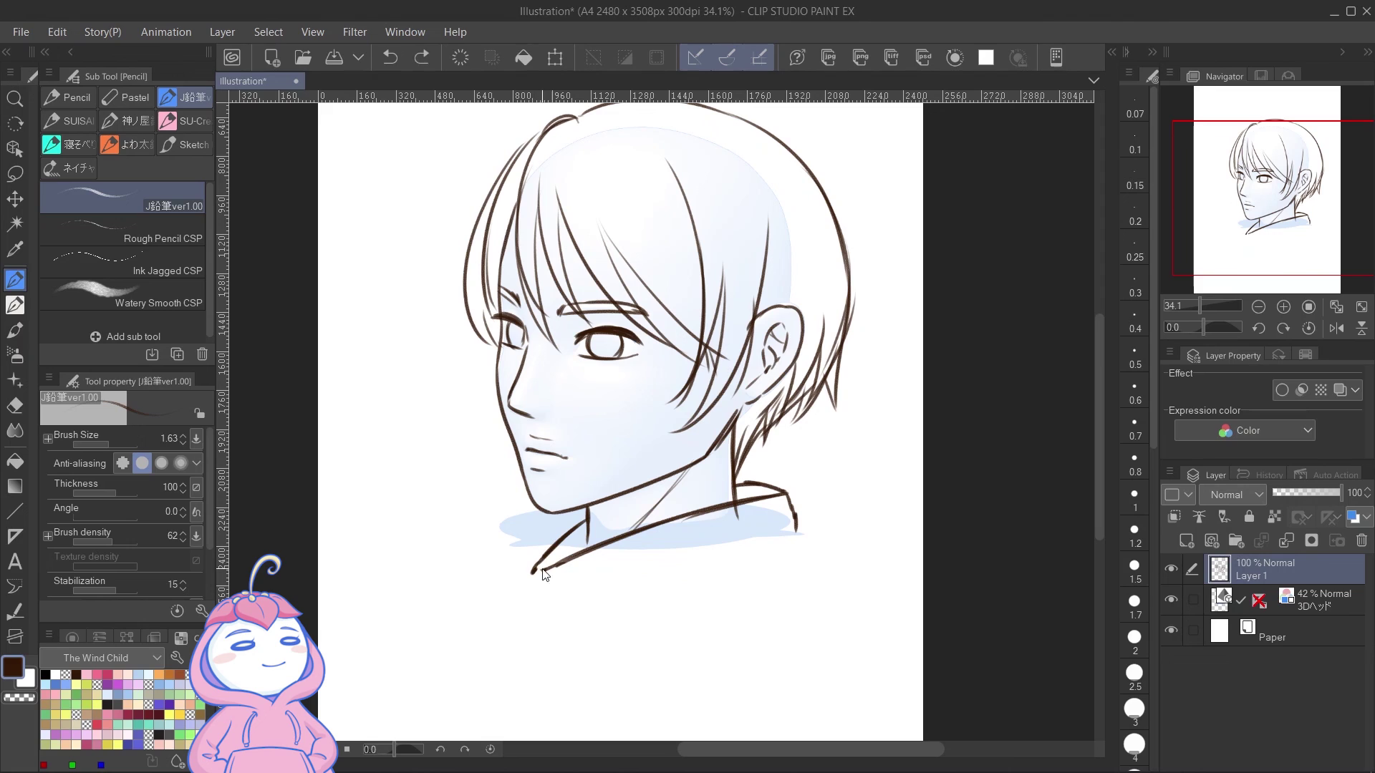